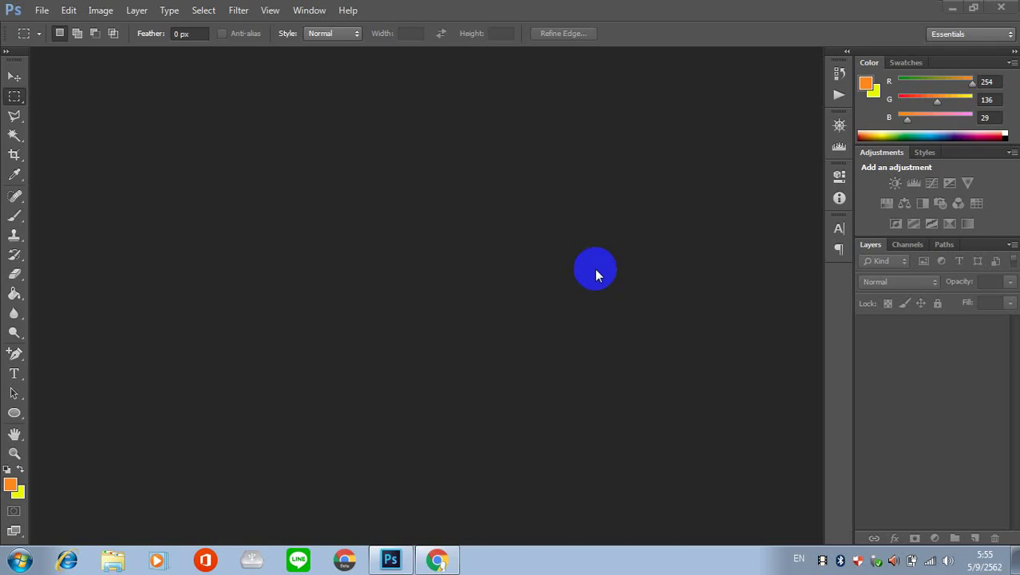
# Step: Create a new 210 × 297 mm, 300 ppi document from the International Paper A4 preset
pyautogui.click(42, 10)
pyautogui.click(56, 29)
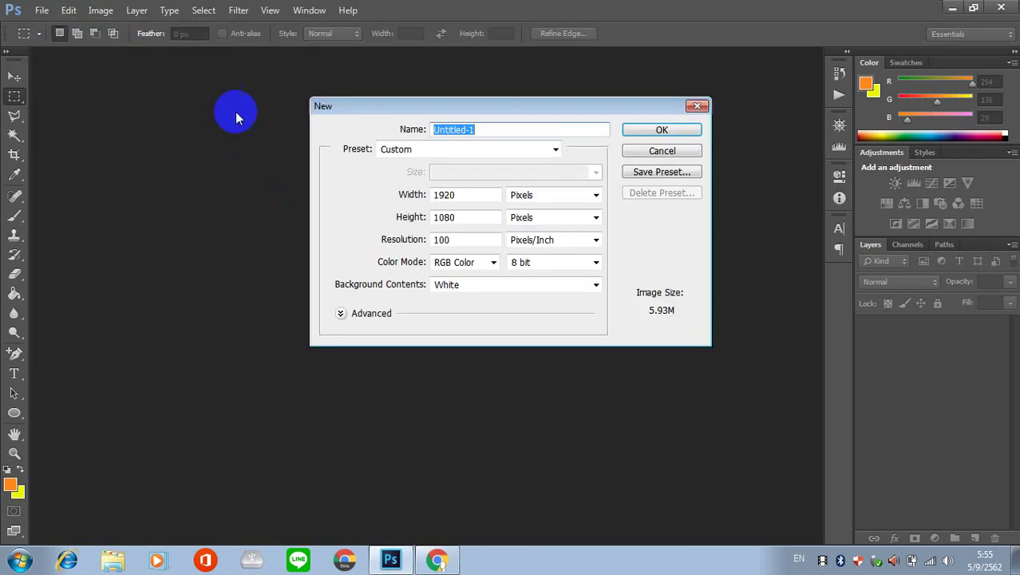
pyautogui.click(519, 149)
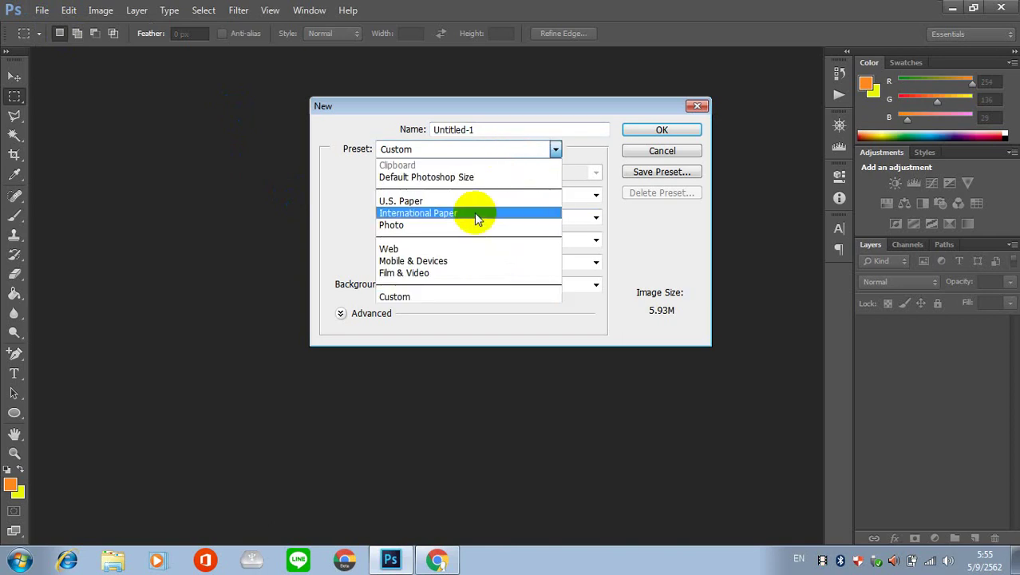
pyautogui.click(474, 212)
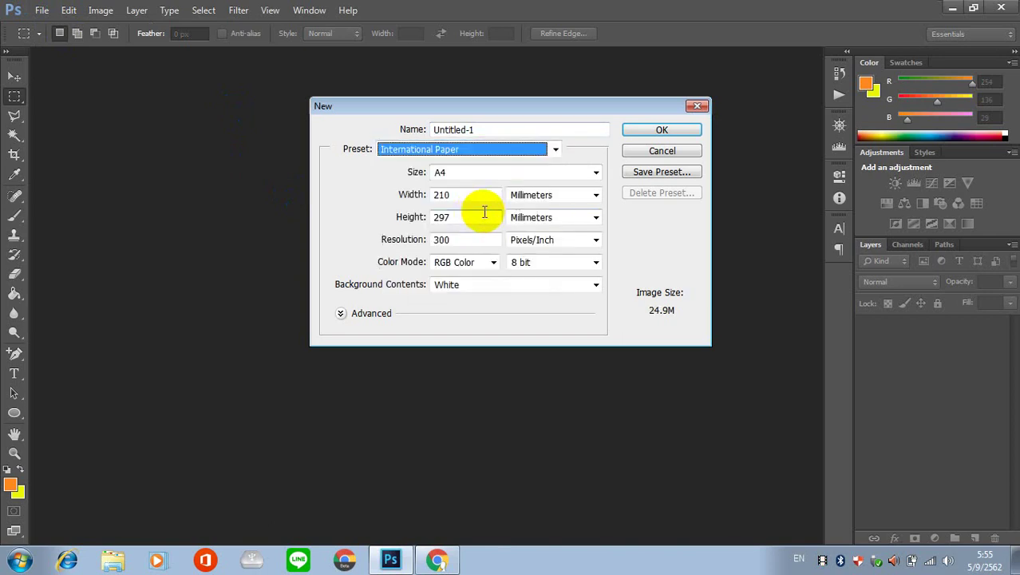
pyautogui.click(666, 130)
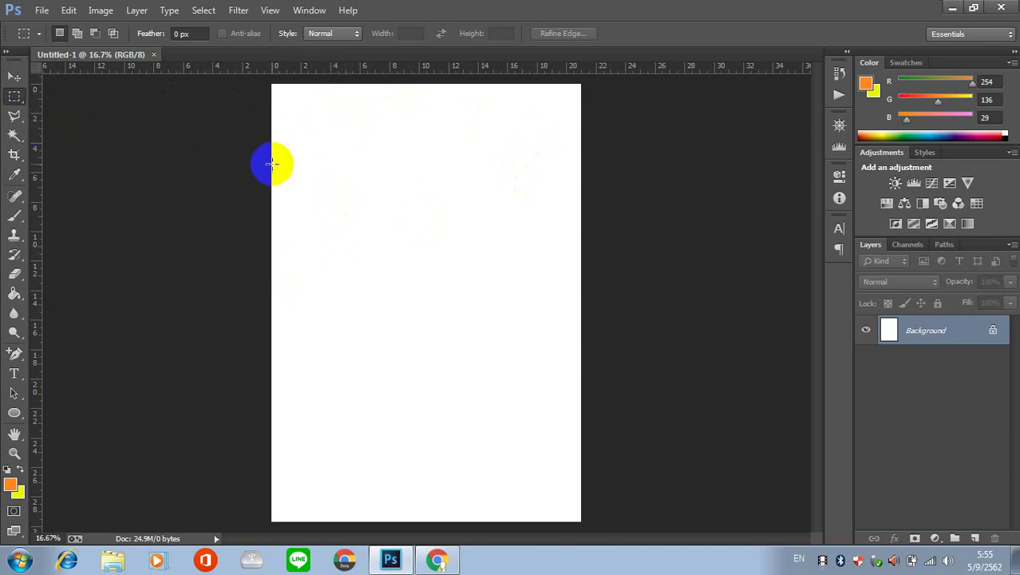
pyautogui.click(273, 132)
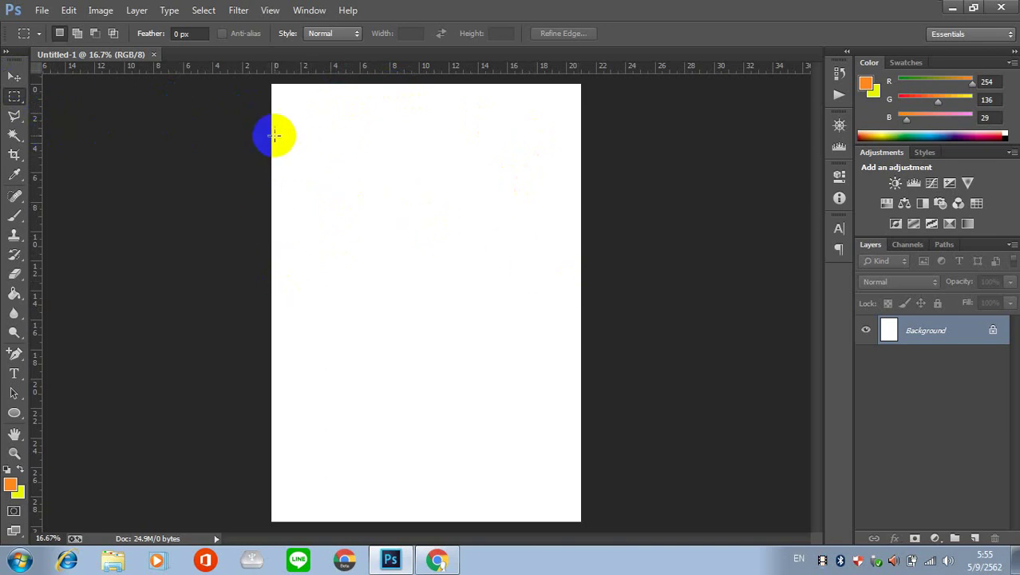
pyautogui.click(586, 306)
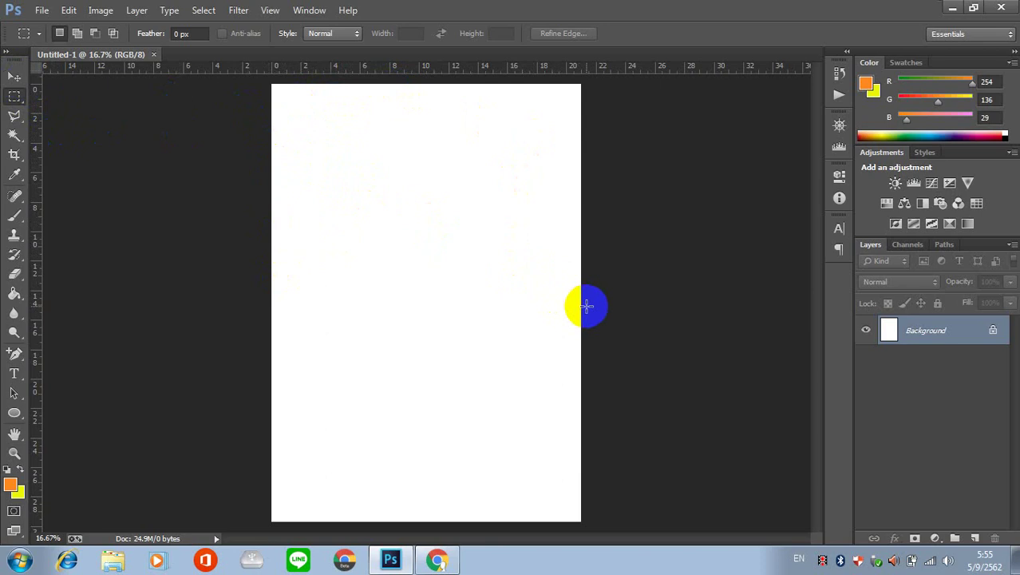
pyautogui.click(271, 80)
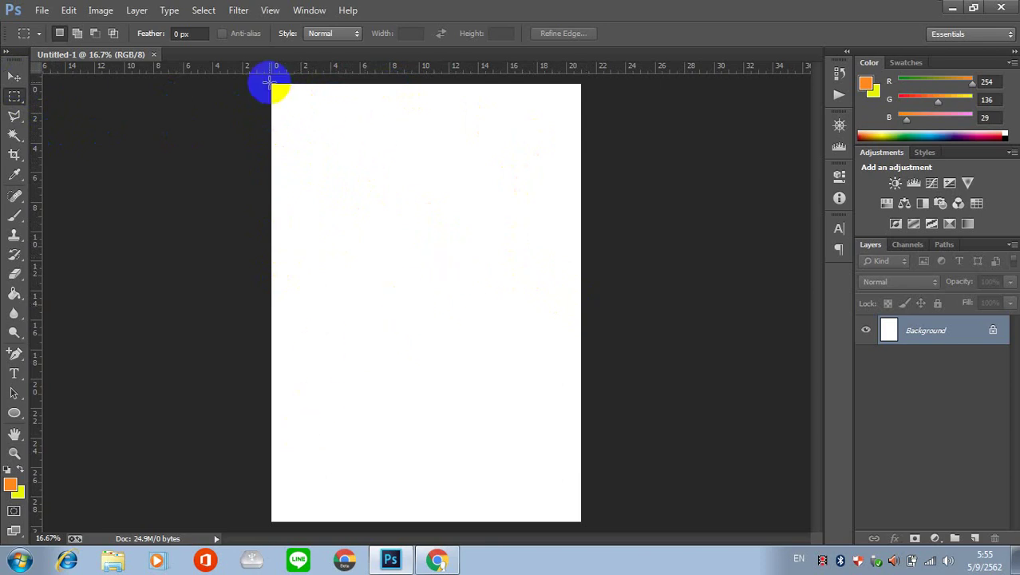
pyautogui.click(23, 101)
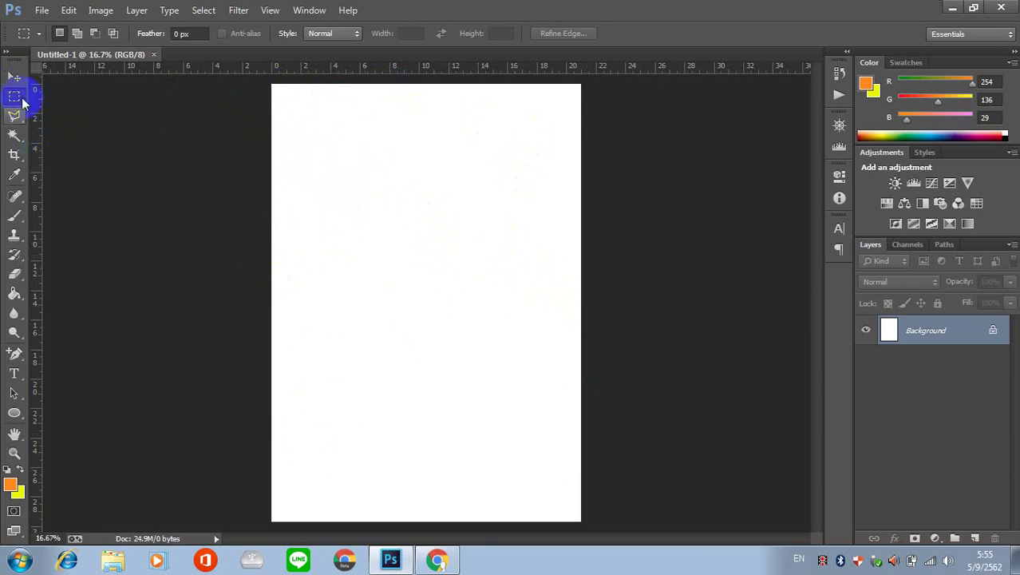
# Step: Draw an orange rectangle across the upper page with the Rectangle Tool
pyautogui.click(14, 412)
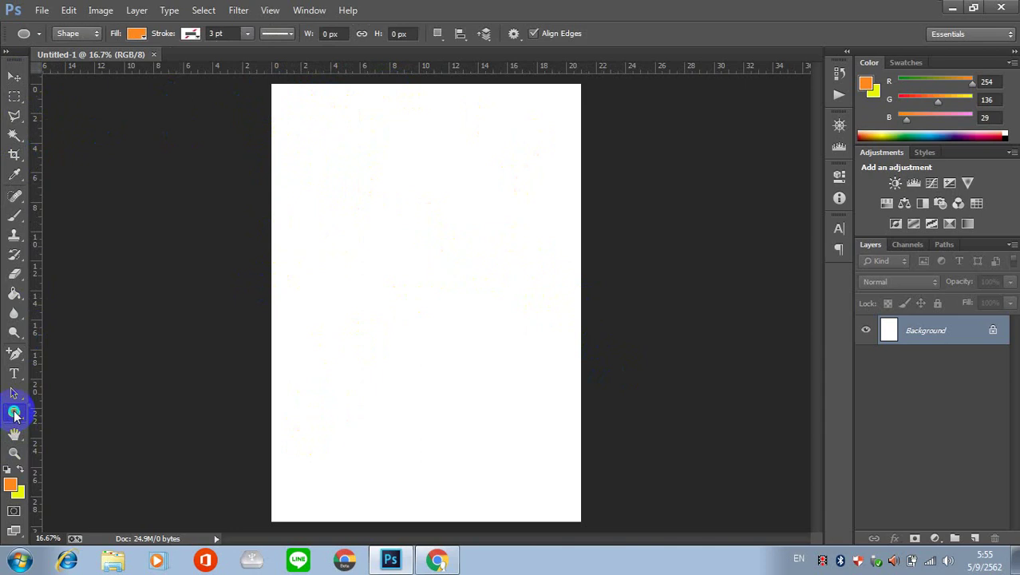
pyautogui.rightClick(14, 412)
pyautogui.click(75, 401)
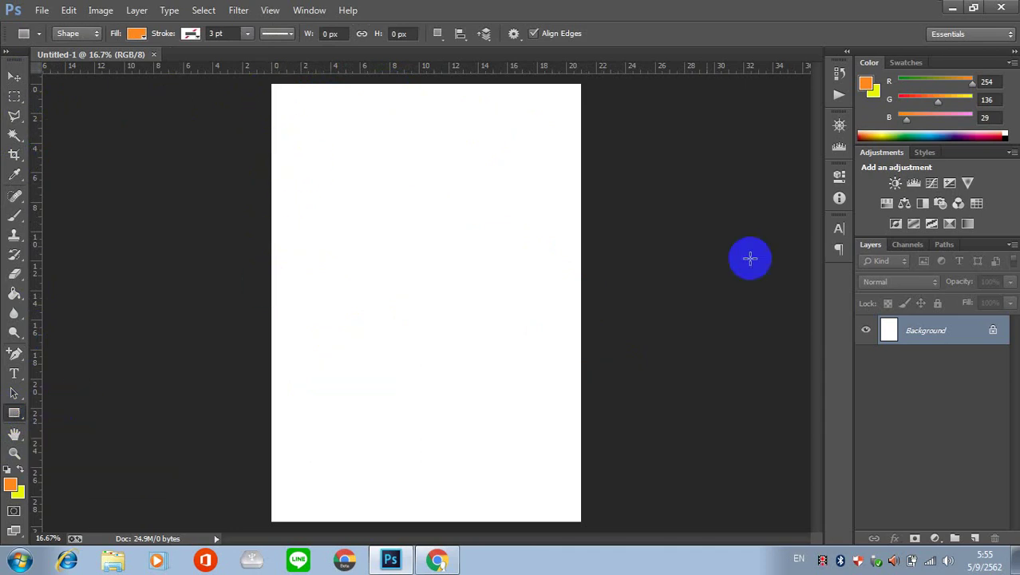
pyautogui.moveTo(244, 131); pyautogui.dragTo(622, 283)
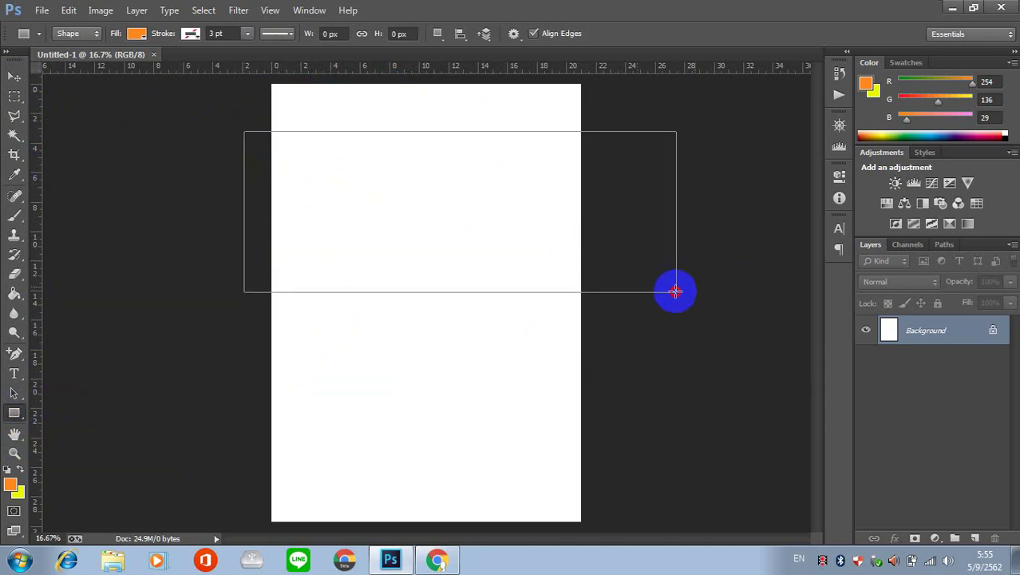
pyautogui.click(839, 174)
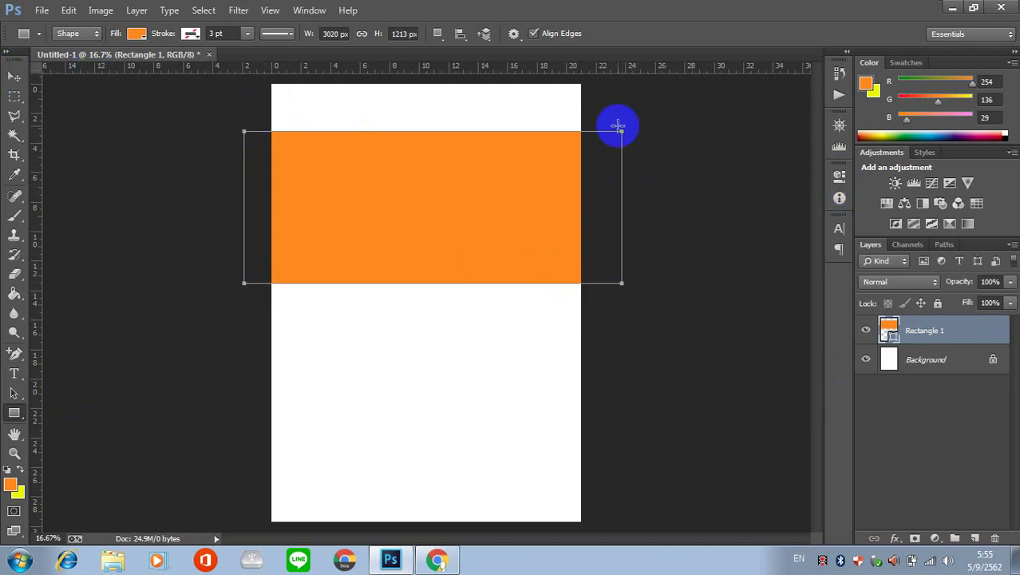
pyautogui.click(15, 74)
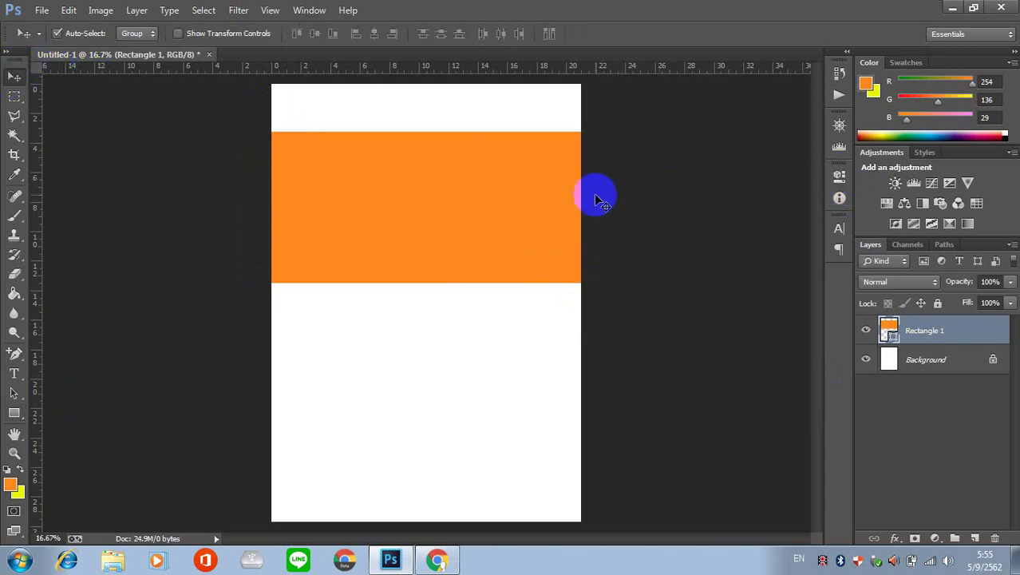
# Step: Rotate the rectangle 18.44°, move it to the page top and scale it to 131.67%
pyautogui.hotkey('ctrl', 't')
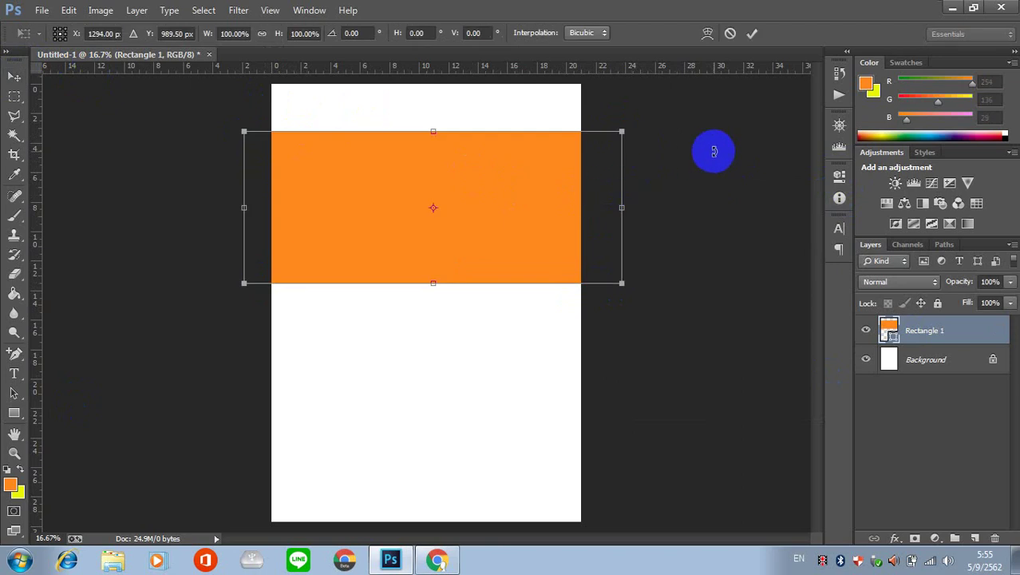
pyautogui.moveTo(714, 151); pyautogui.dragTo(710, 237)
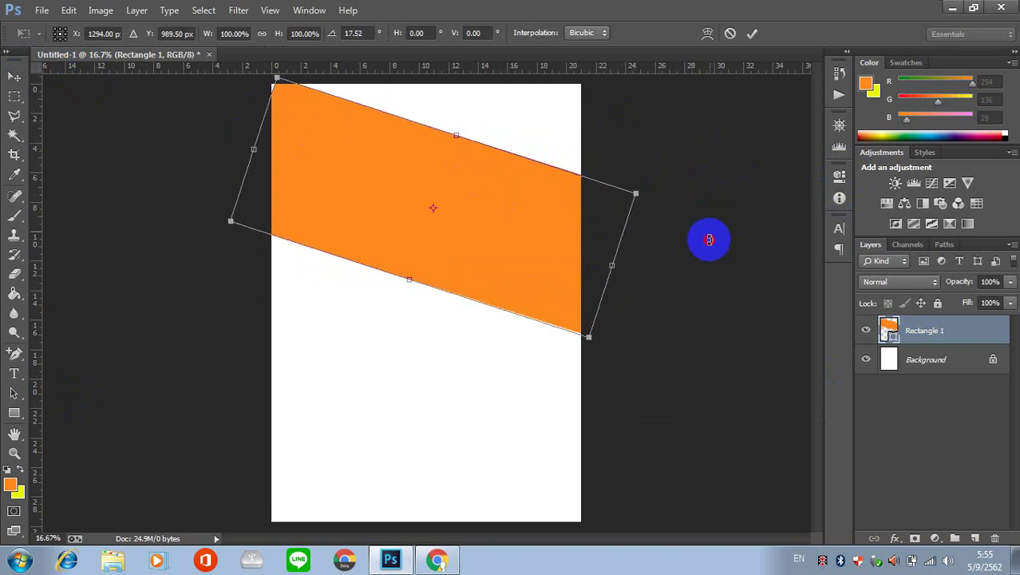
pyautogui.moveTo(568, 269); pyautogui.dragTo(578, 212)
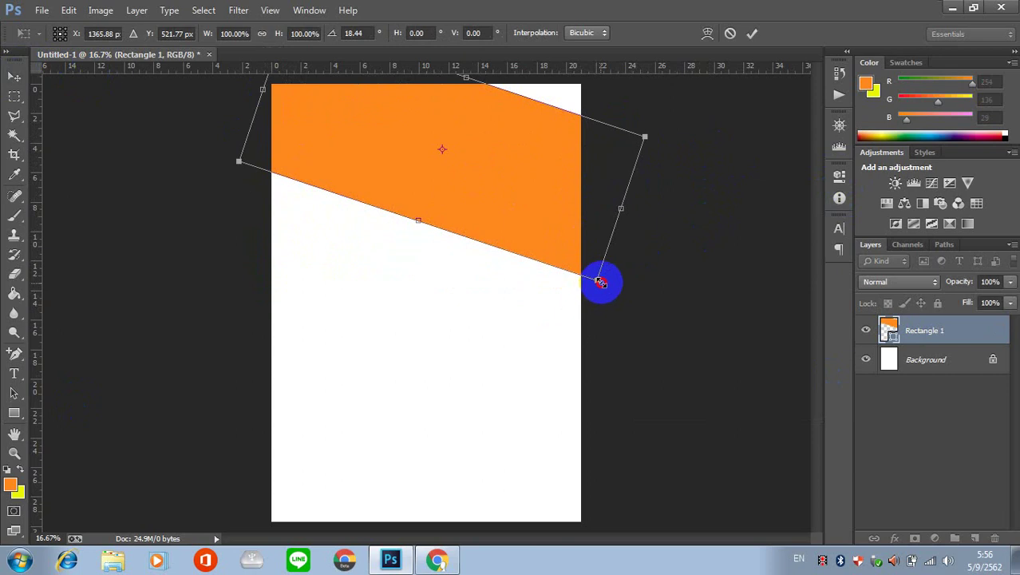
pyautogui.moveTo(600, 283)
pyautogui.mouseDown()
pyautogui.moveTo(653, 197)
pyautogui.moveTo(650, 182)
pyautogui.mouseUp()
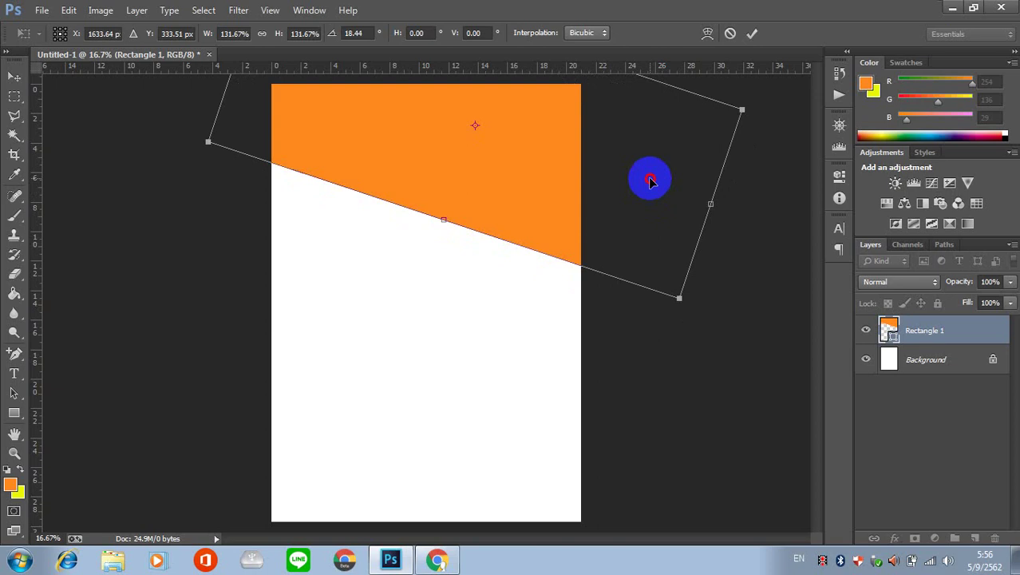
pyautogui.press('Return')
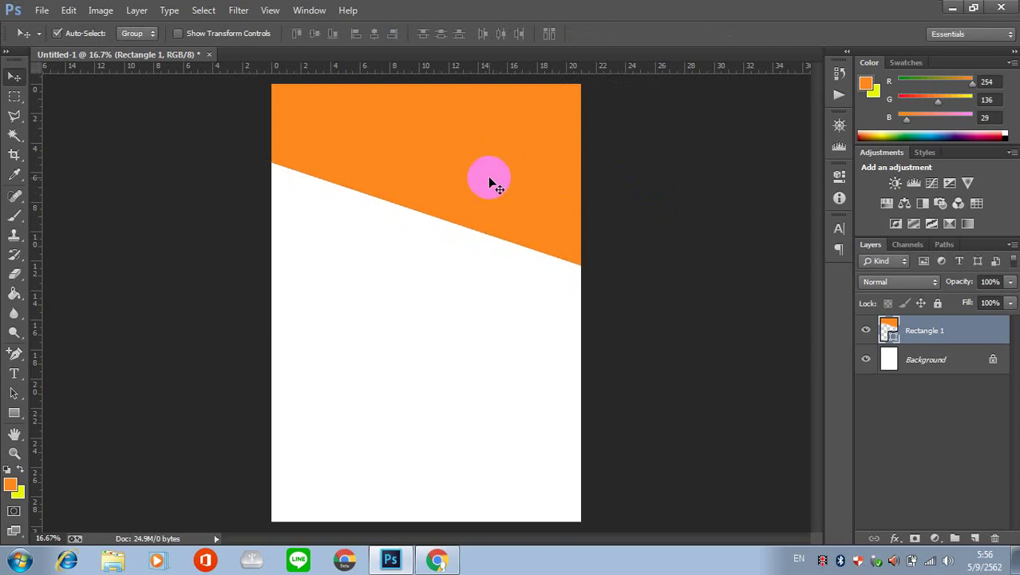
# Step: Nudge the orange band down, duplicate it, and select the original Rectangle 1
pyautogui.moveTo(520, 162); pyautogui.dragTo(517, 166)
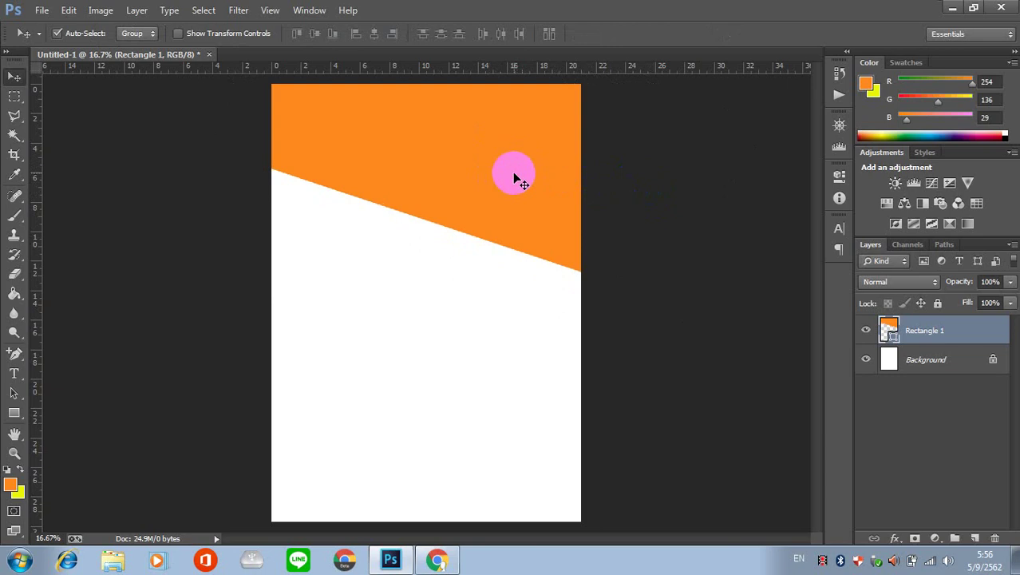
pyautogui.hotkey('ctrl', 'j')
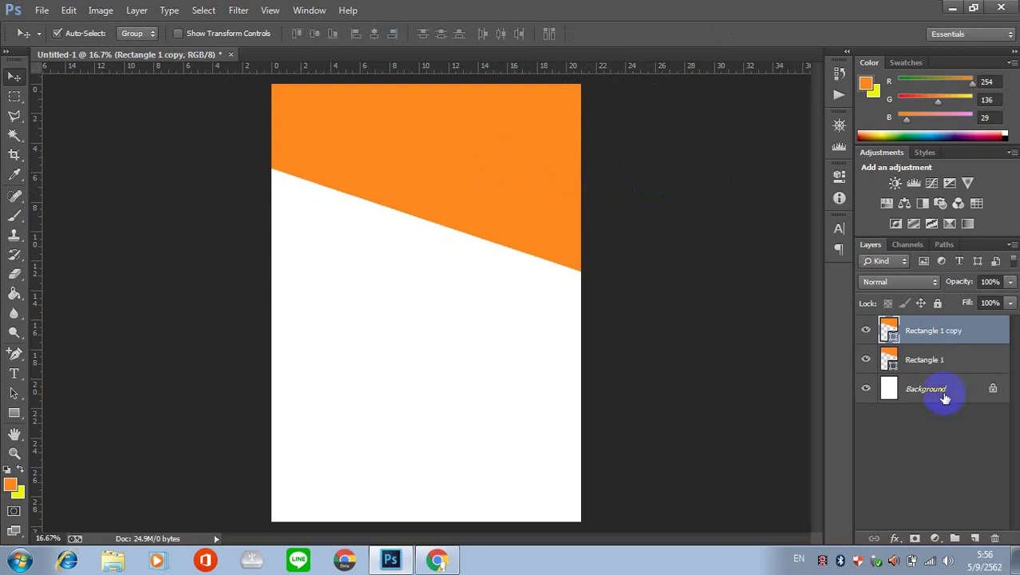
pyautogui.click(930, 361)
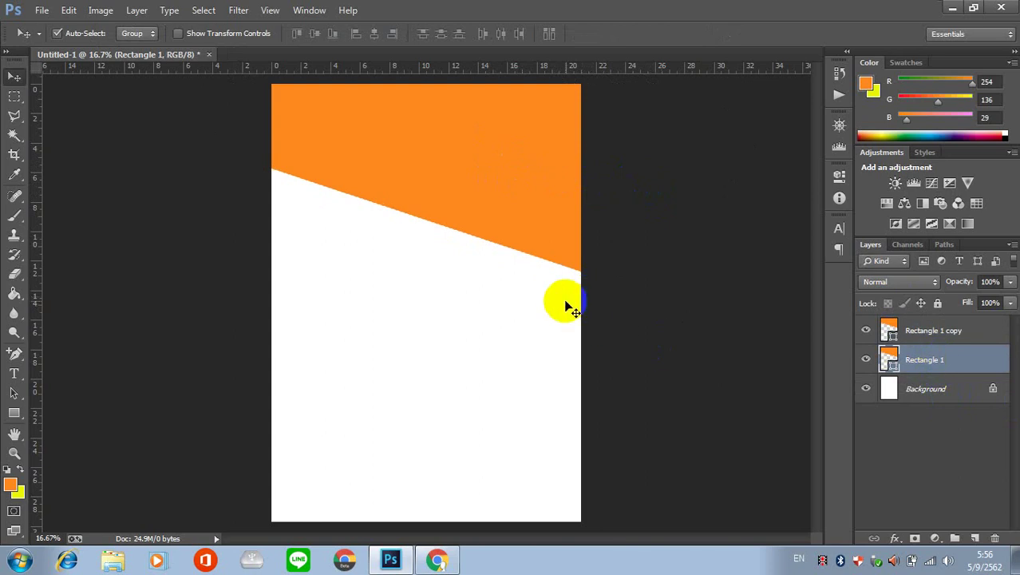
# Step: Move Rectangle 1 lower and rotate it to −37.86° to form an angled peak
pyautogui.hotkey('ctrl', 't')
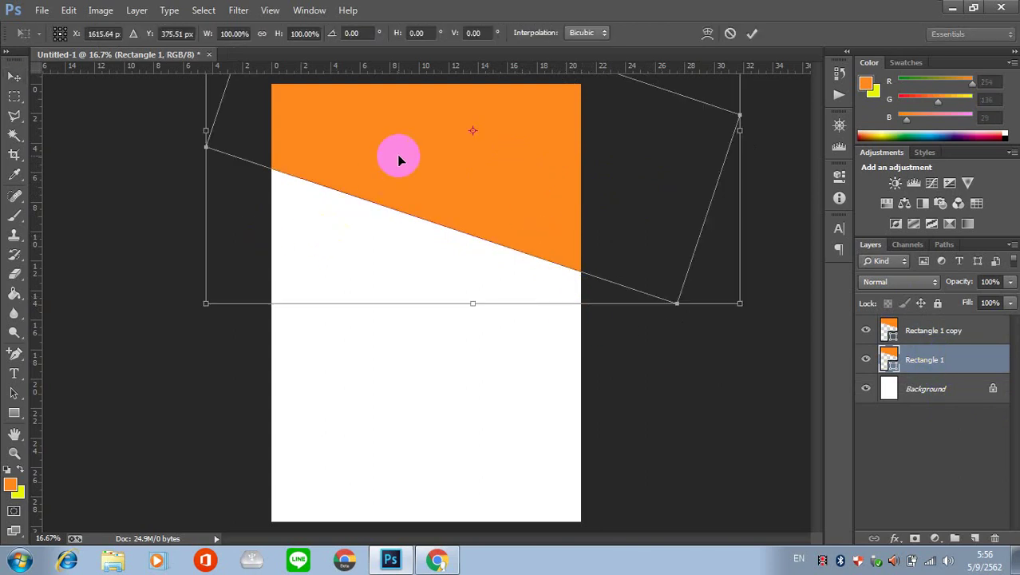
pyautogui.moveTo(399, 160); pyautogui.dragTo(325, 376)
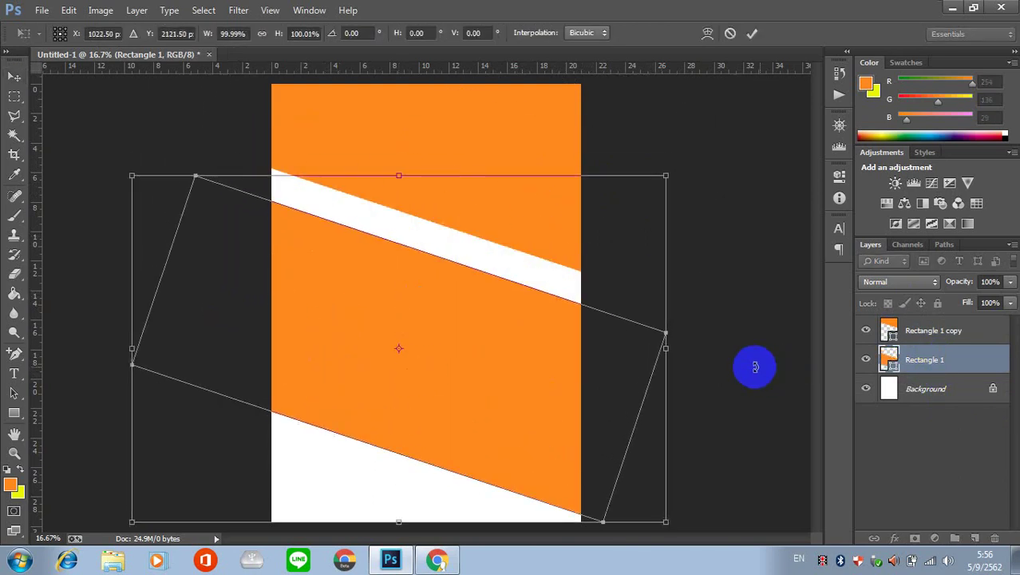
pyautogui.click(558, 342)
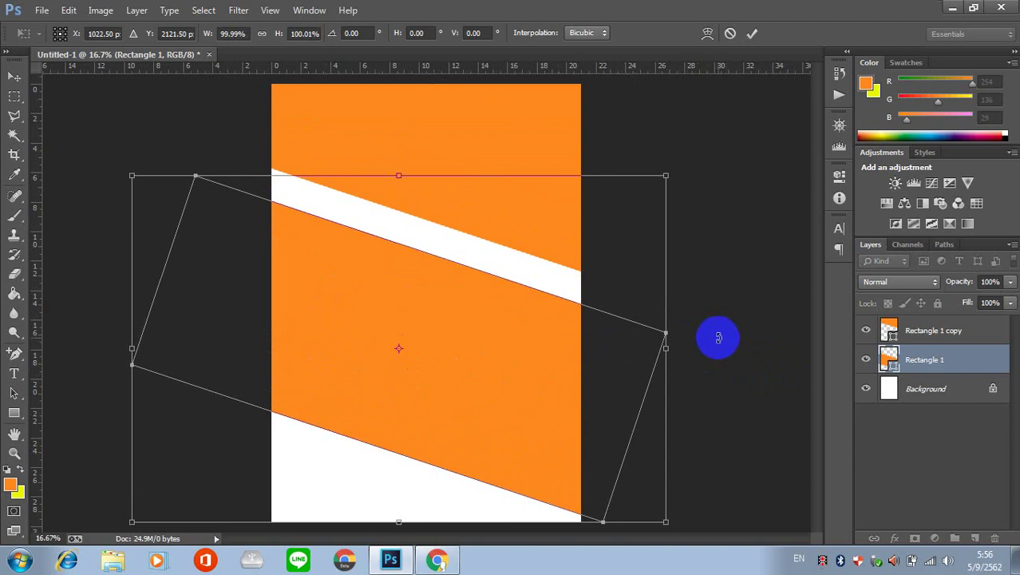
pyautogui.moveTo(719, 338)
pyautogui.mouseDown()
pyautogui.moveTo(718, 200)
pyautogui.moveTo(697, 100)
pyautogui.mouseUp()
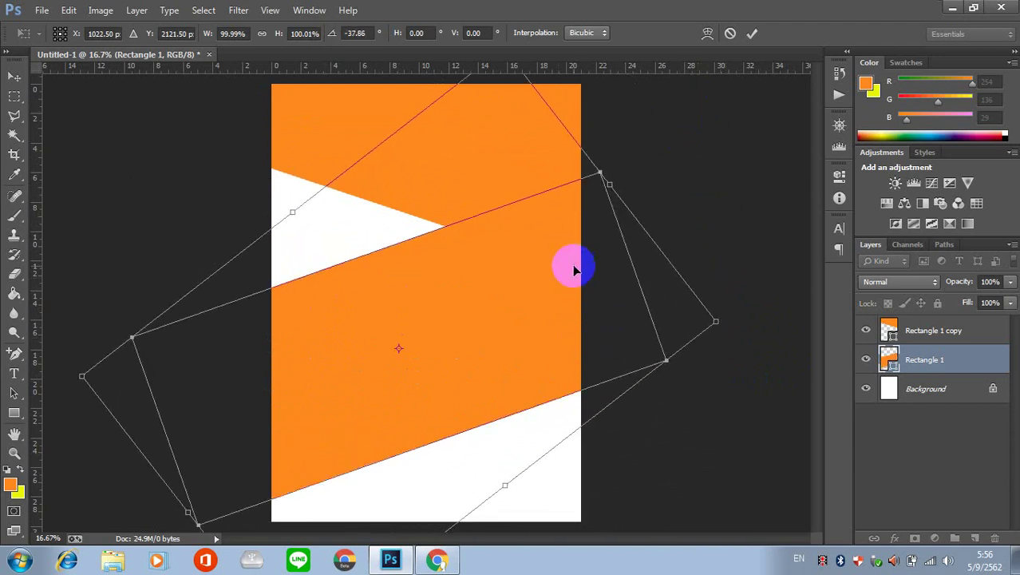
pyautogui.moveTo(577, 267)
pyautogui.mouseDown()
pyautogui.moveTo(511, 129)
pyautogui.moveTo(519, 107)
pyautogui.moveTo(531, 153)
pyautogui.moveTo(520, 134)
pyautogui.moveTo(522, 148)
pyautogui.mouseUp()
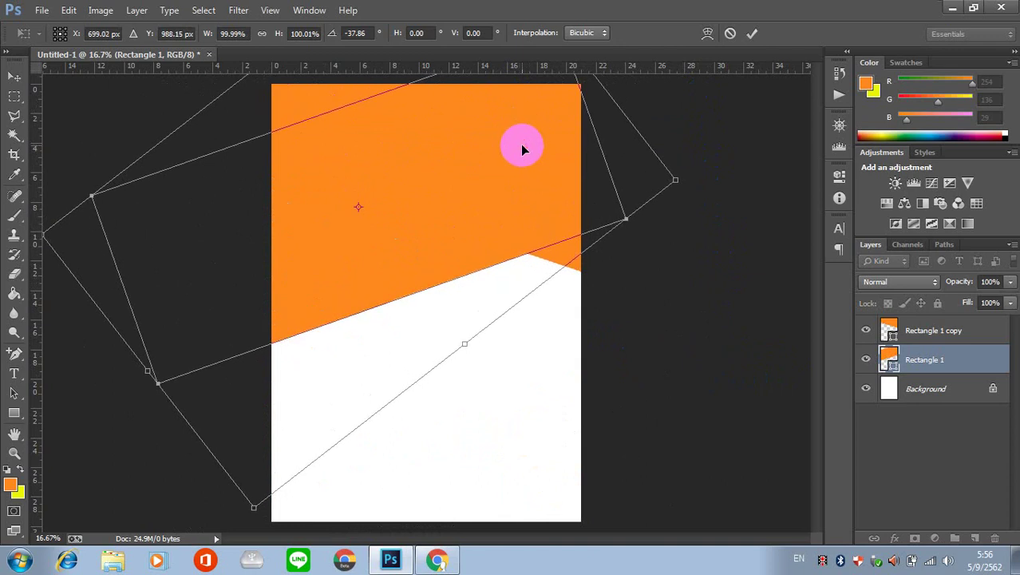
pyautogui.press('Return')
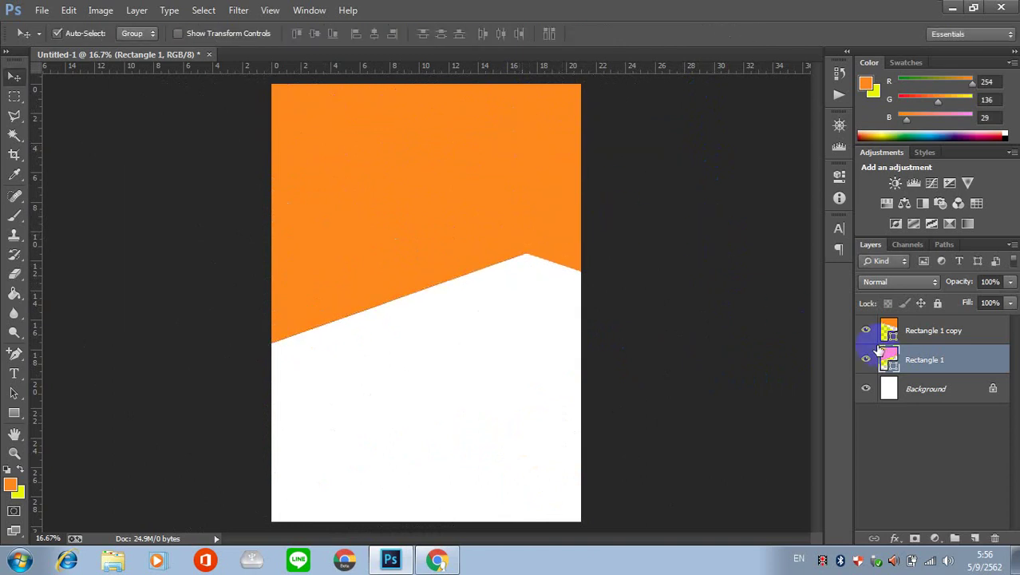
# Step: Recolour Rectangle 1 cyan (#1dfef1) and Alt-drag a duplicate down into the lower half
pyautogui.doubleClick(888, 360)
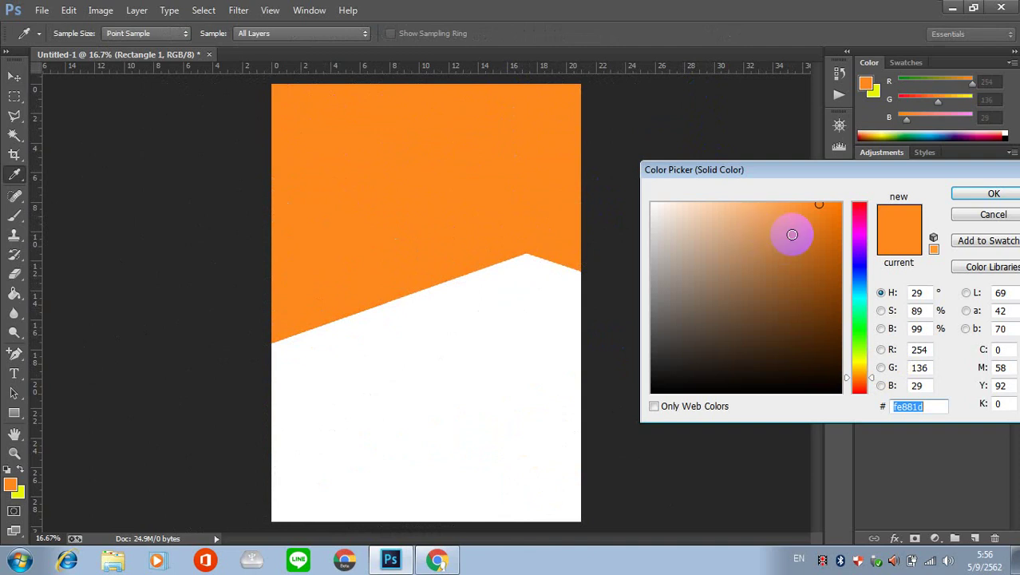
pyautogui.click(849, 294)
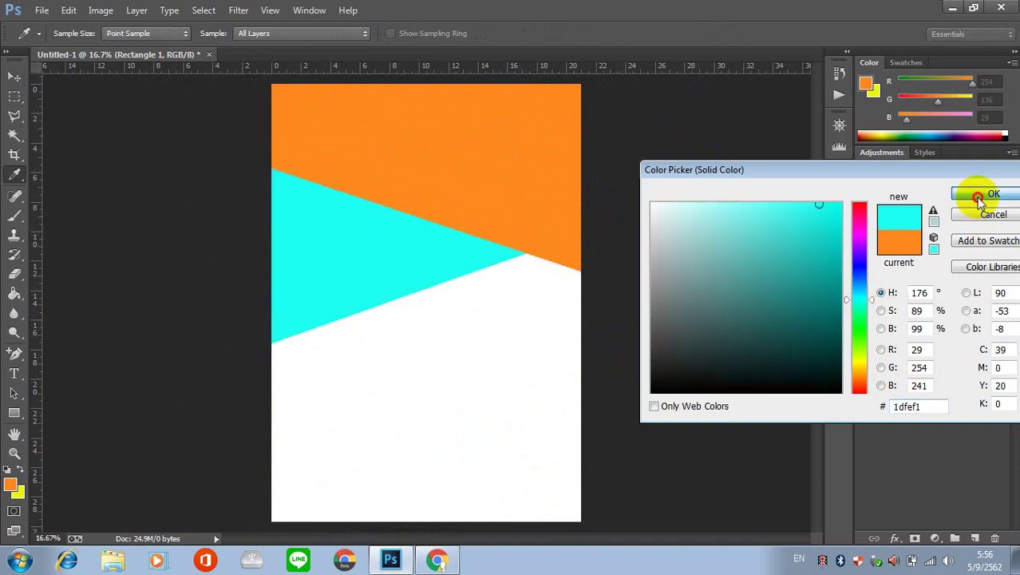
pyautogui.click(994, 194)
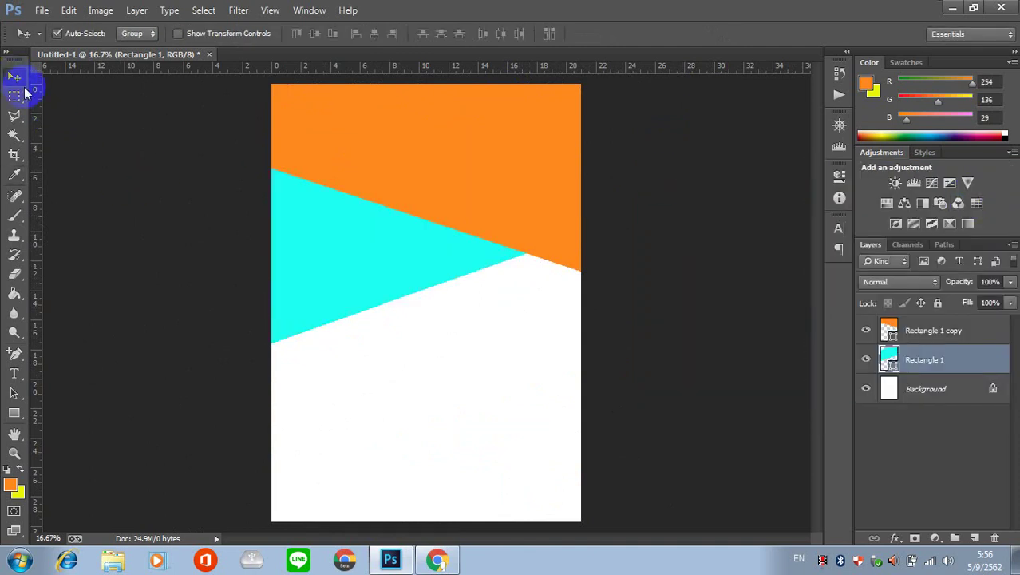
pyautogui.click(345, 281)
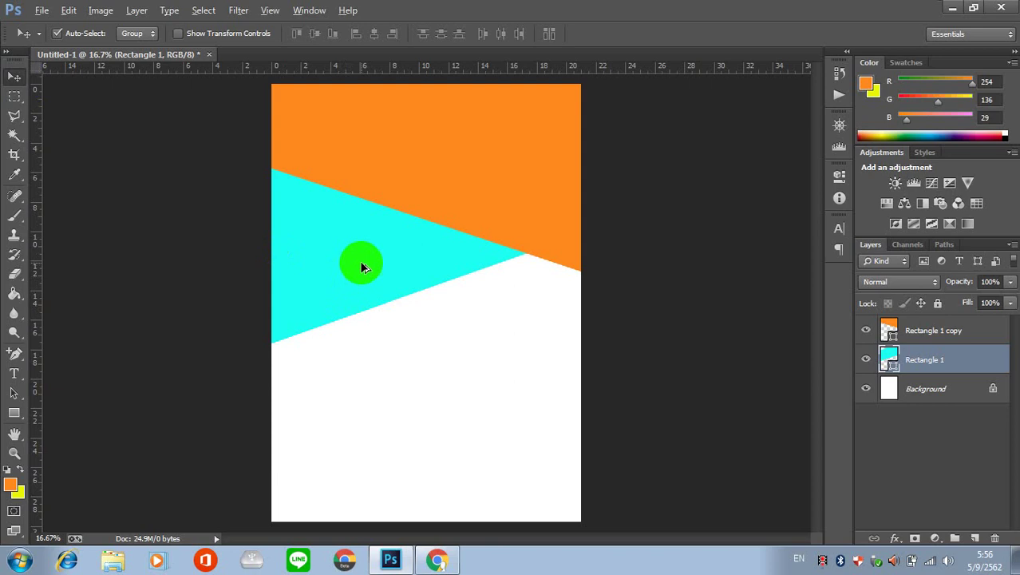
pyautogui.moveTo(362, 266)
pyautogui.mouseDown()
pyautogui.moveTo(419, 514)
pyautogui.moveTo(415, 455)
pyautogui.mouseUp()
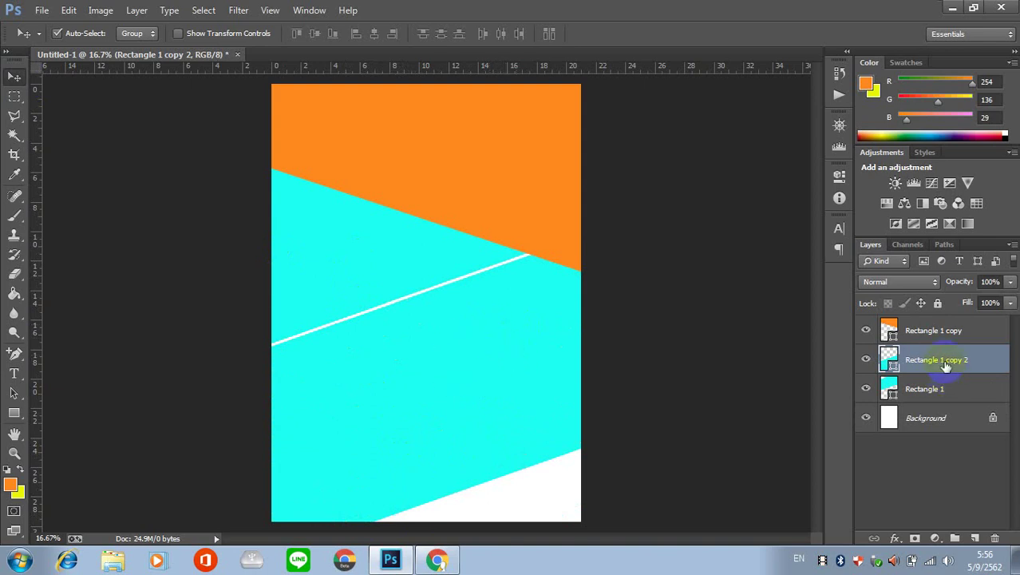
# Step: Move Rectangle 1 copy 2 below Rectangle 1, rotate it about 26.59° and reposition it to close the gap
pyautogui.moveTo(943, 380); pyautogui.dragTo(945, 401)
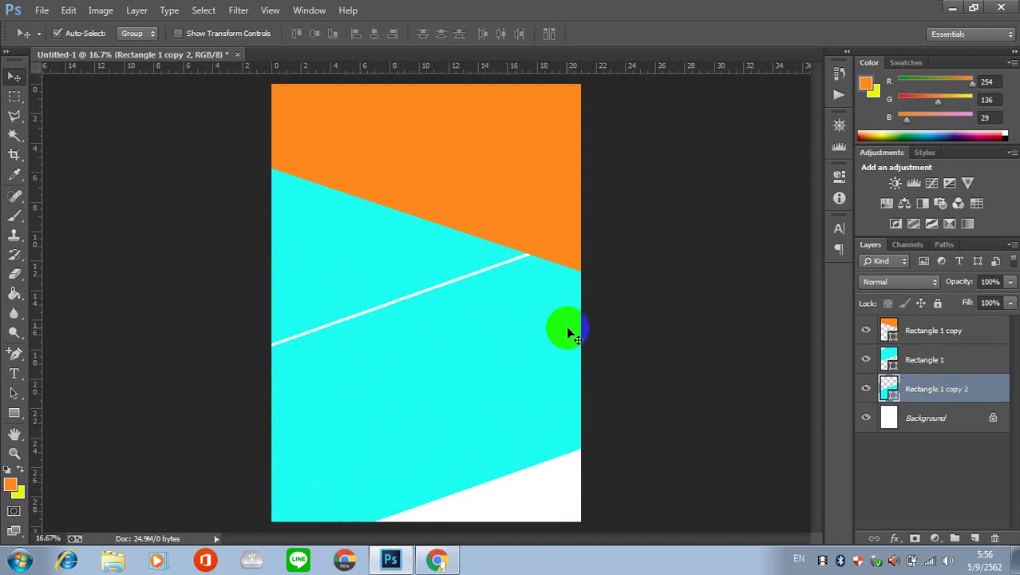
pyautogui.hotkey('ctrl', 't')
pyautogui.moveTo(718, 285); pyautogui.dragTo(608, 463)
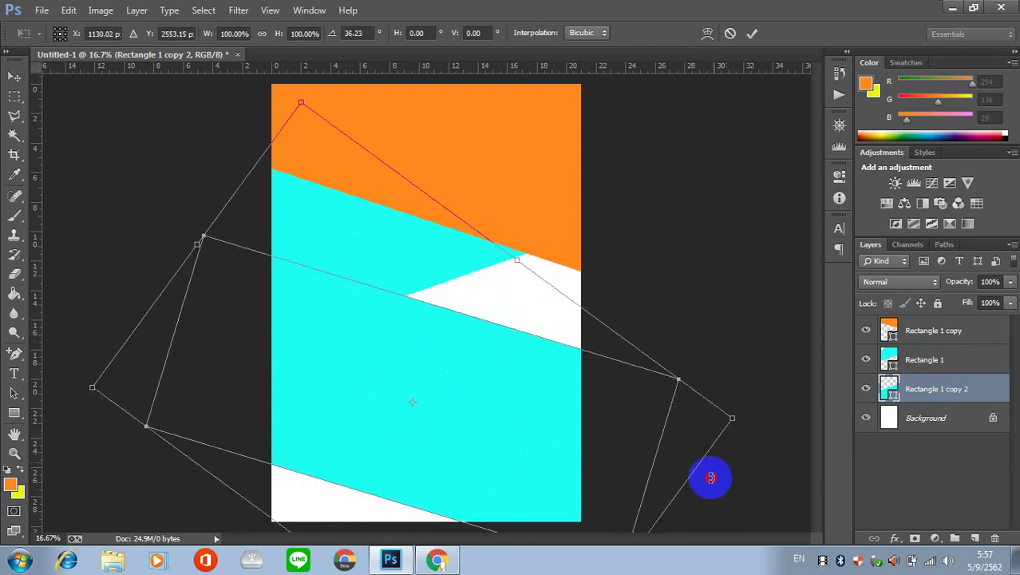
pyautogui.moveTo(471, 427); pyautogui.dragTo(449, 343)
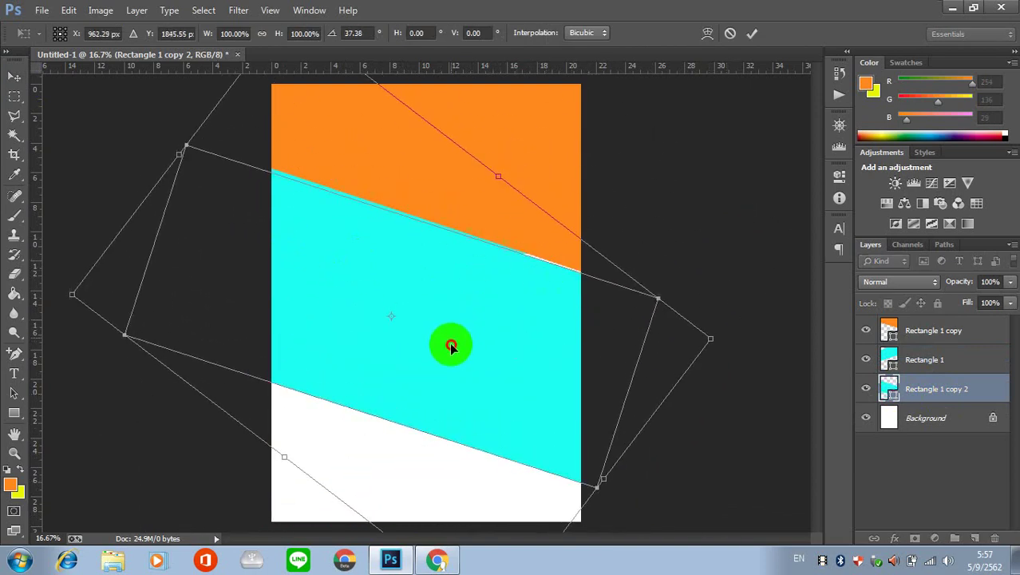
pyautogui.moveTo(823, 269)
pyautogui.mouseDown()
pyautogui.moveTo(803, 227)
pyautogui.moveTo(813, 227)
pyautogui.mouseUp()
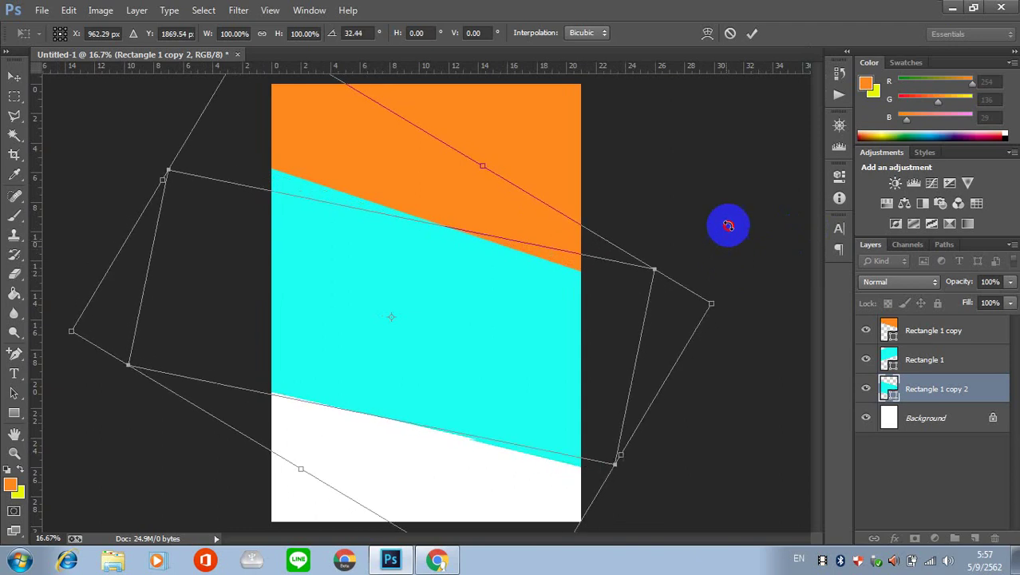
pyautogui.moveTo(725, 272); pyautogui.dragTo(679, 251)
pyautogui.moveTo(483, 337)
pyautogui.mouseDown()
pyautogui.moveTo(469, 415)
pyautogui.moveTo(510, 331)
pyautogui.moveTo(501, 344)
pyautogui.moveTo(502, 334)
pyautogui.mouseUp()
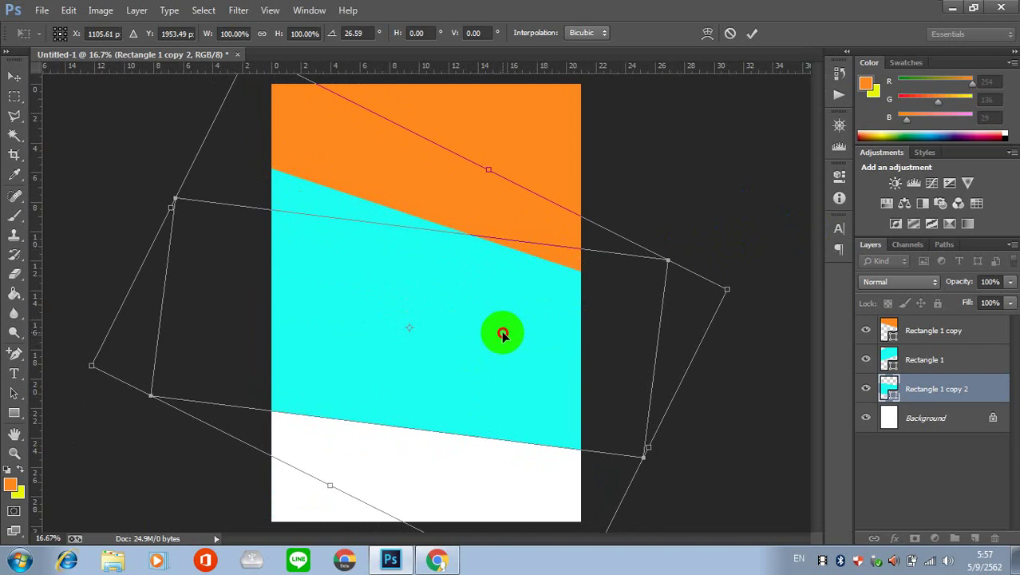
pyautogui.press('Return')
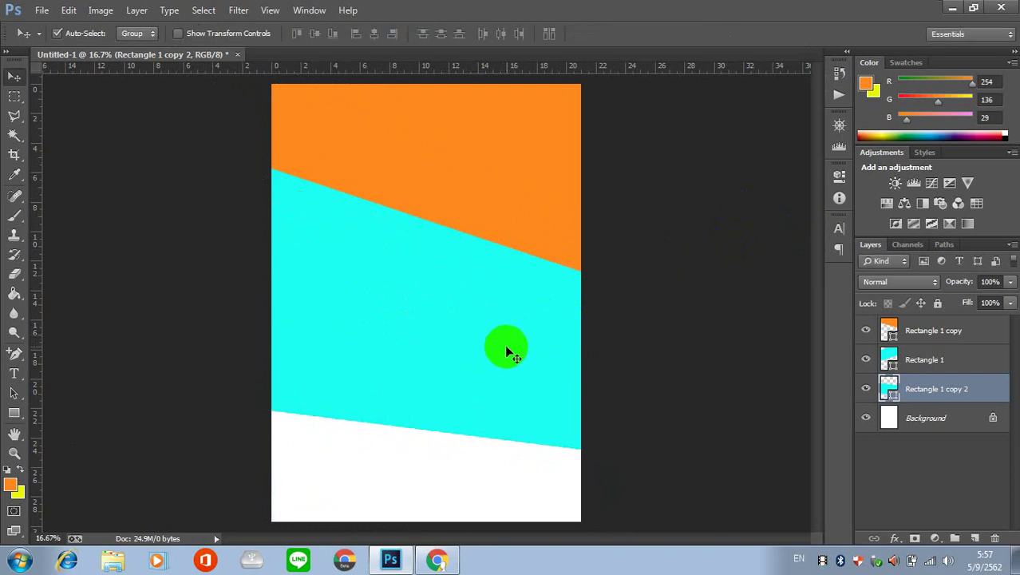
# Step: Turn Rectangle 1 copy 2 green and Alt-drag a duplicate of it lower
pyautogui.doubleClick(898, 394)
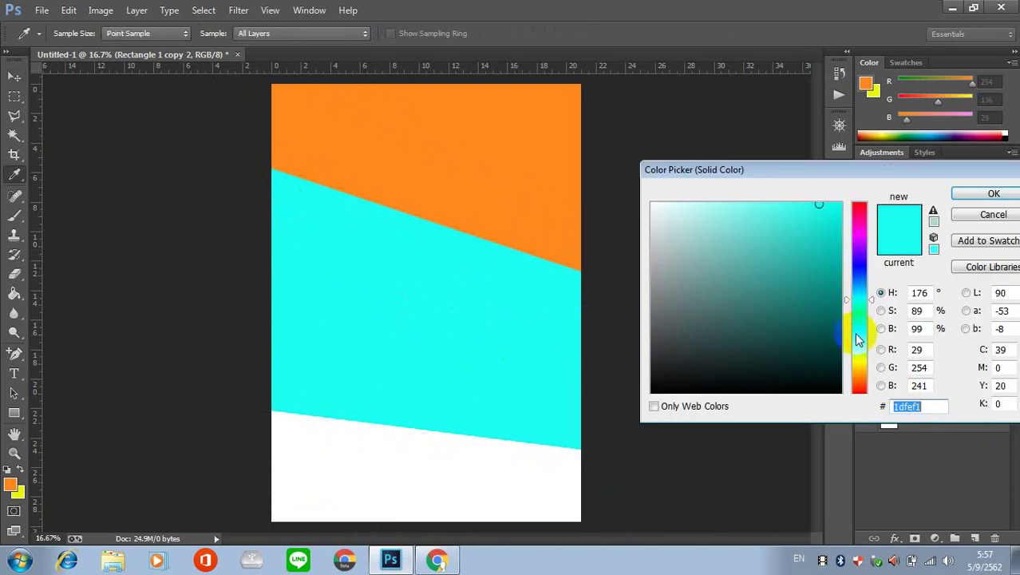
pyautogui.click(860, 327)
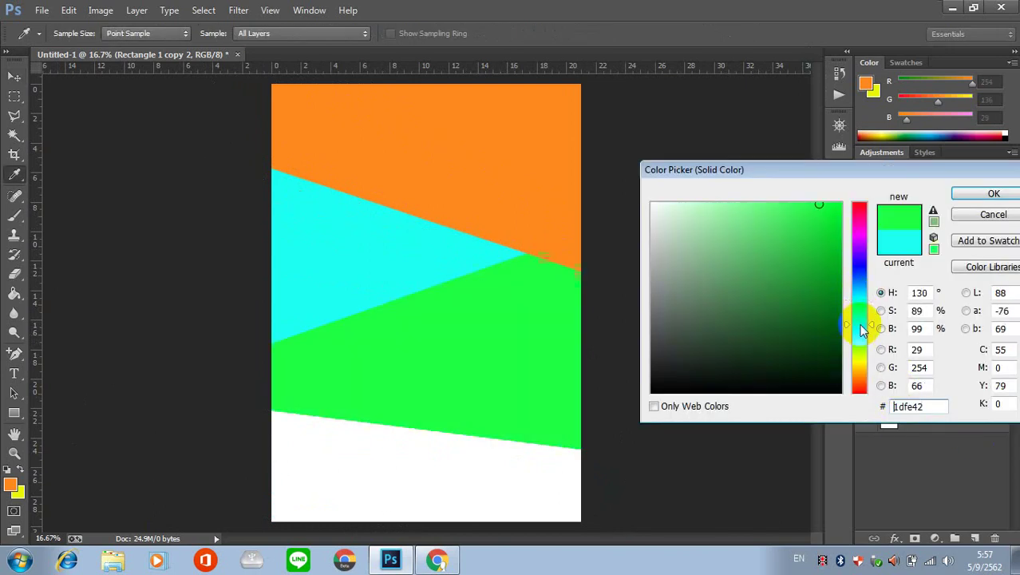
pyautogui.click(990, 192)
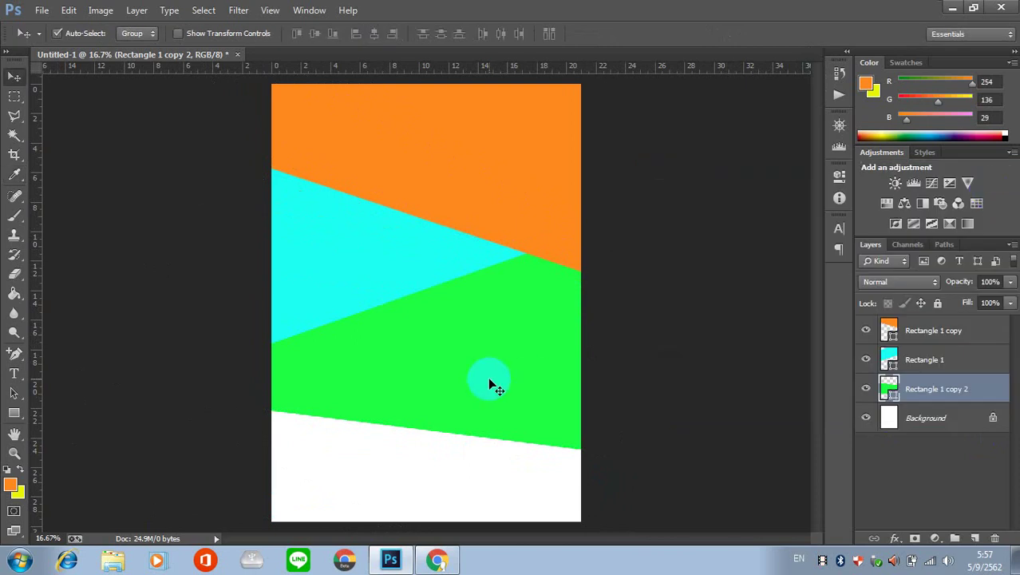
pyautogui.moveTo(489, 380); pyautogui.dragTo(456, 485)
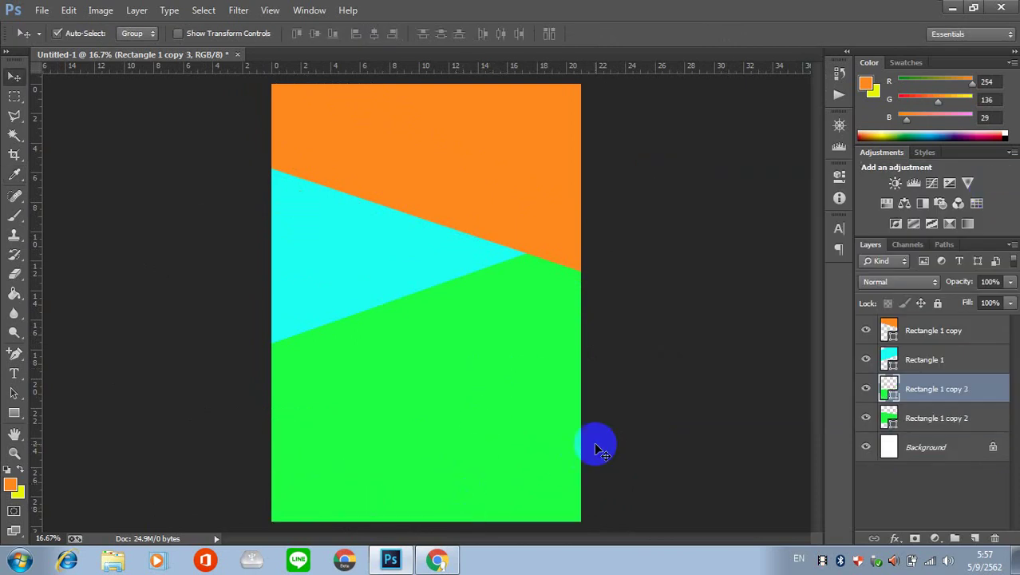
pyautogui.click(926, 418)
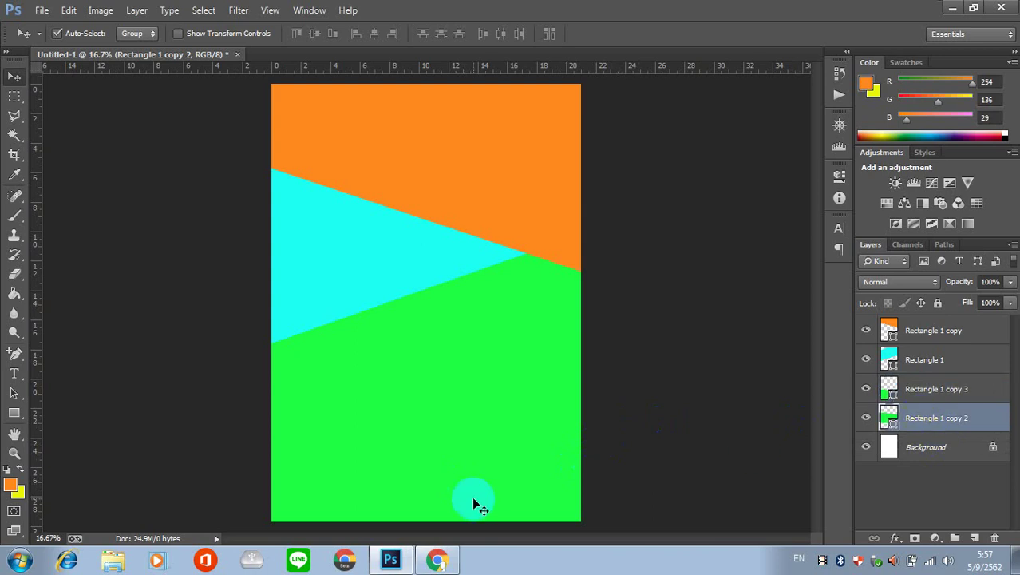
pyautogui.hotkey('ctrl', 't')
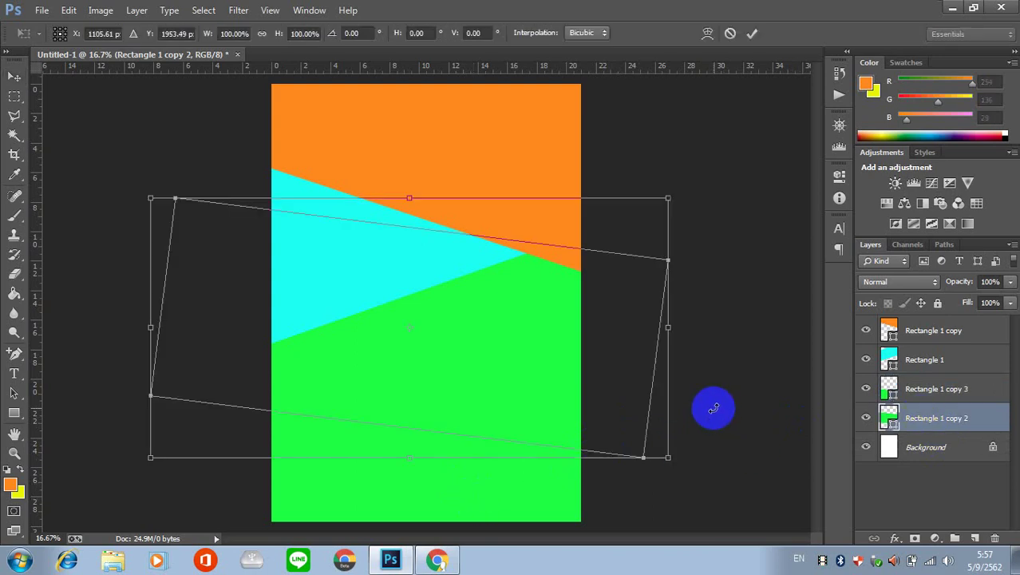
pyautogui.press('Return')
# Step: Put the duplicate beneath the green band, tilt it the opposite way, and colour it the top band's orange
pyautogui.click(932, 391)
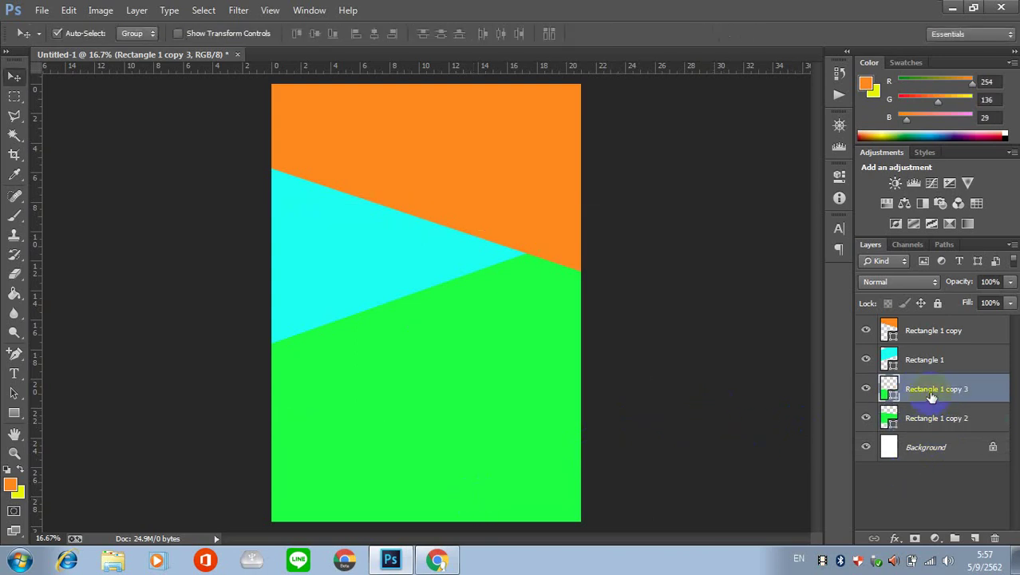
pyautogui.moveTo(931, 397); pyautogui.dragTo(926, 431)
pyautogui.hotkey('ctrl', 't')
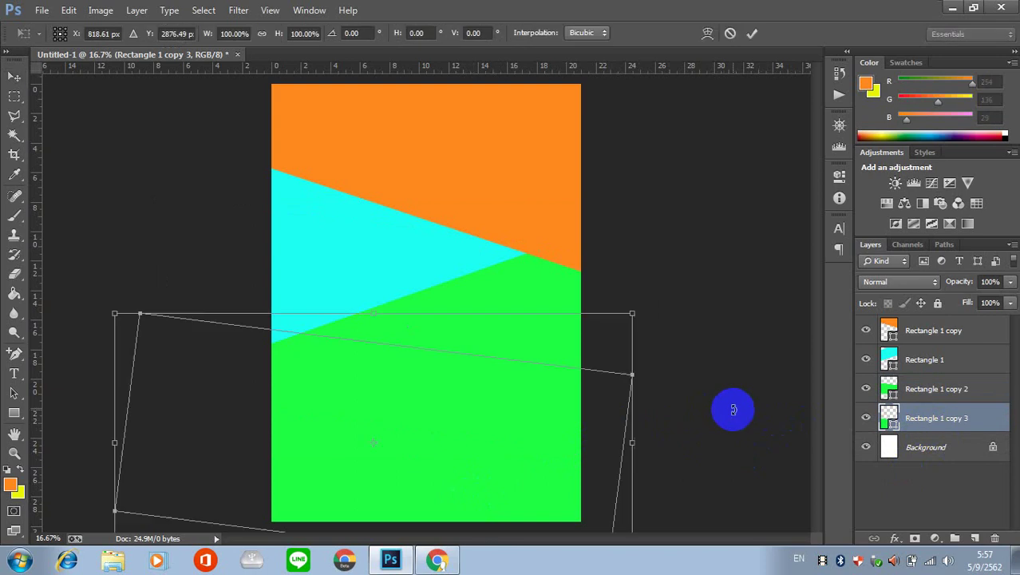
pyautogui.moveTo(733, 409); pyautogui.dragTo(523, 452)
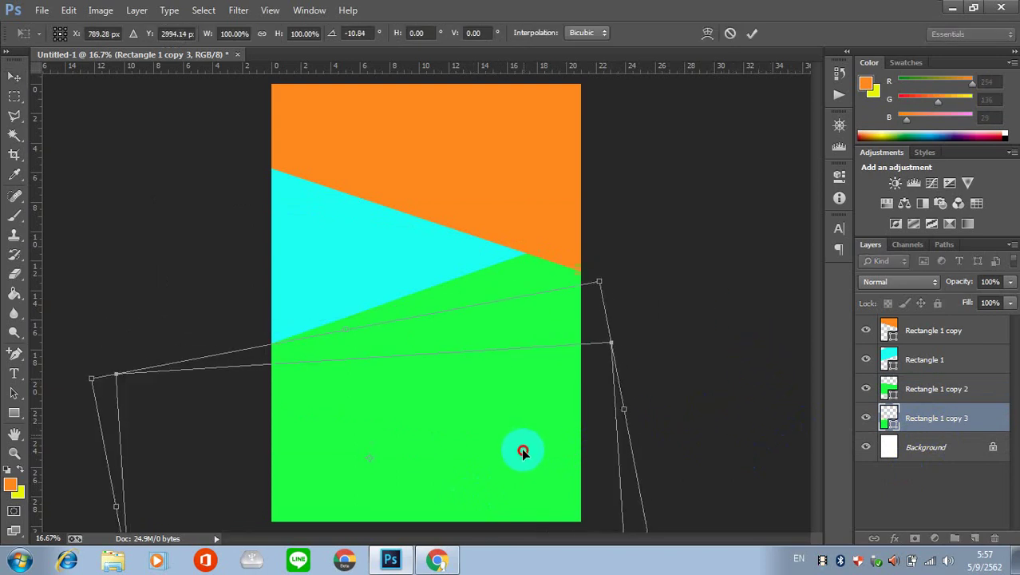
pyautogui.press('Return')
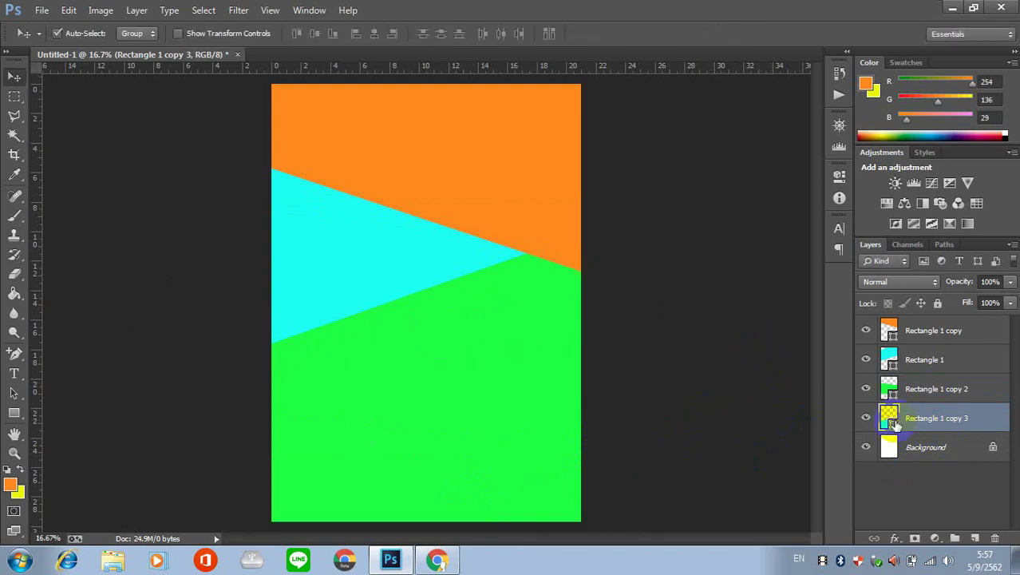
pyautogui.doubleClick(891, 418)
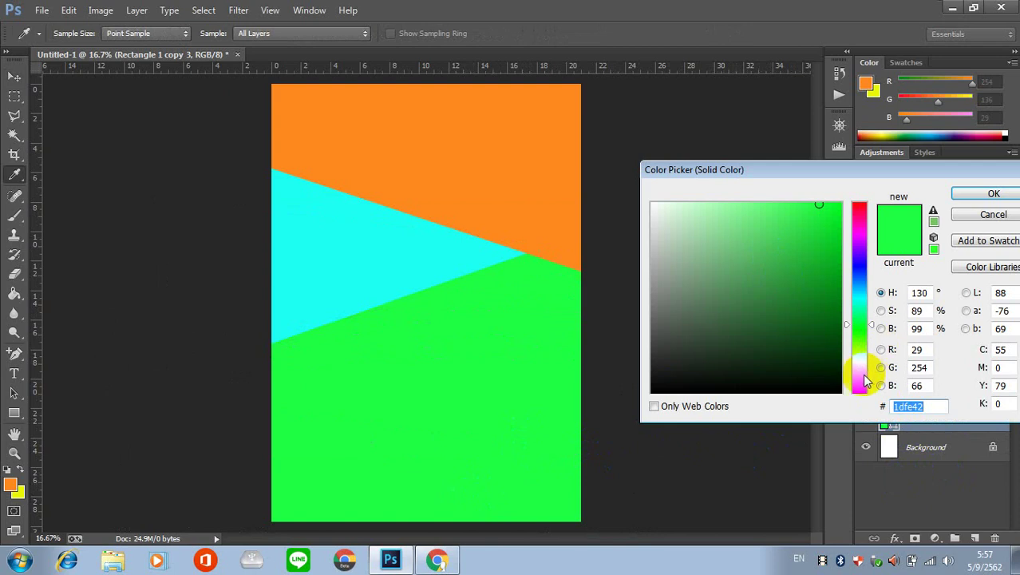
pyautogui.click(558, 174)
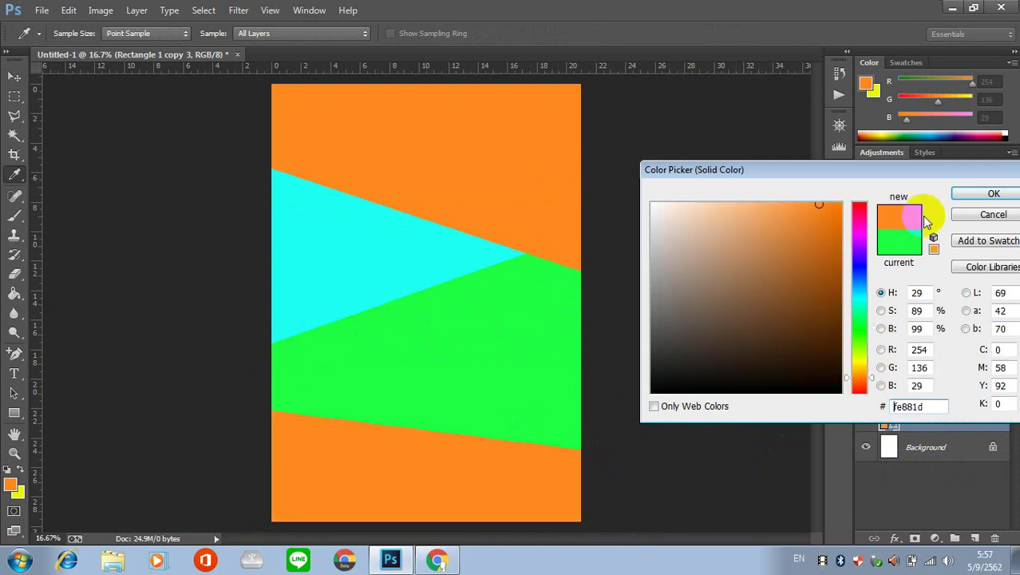
pyautogui.click(993, 196)
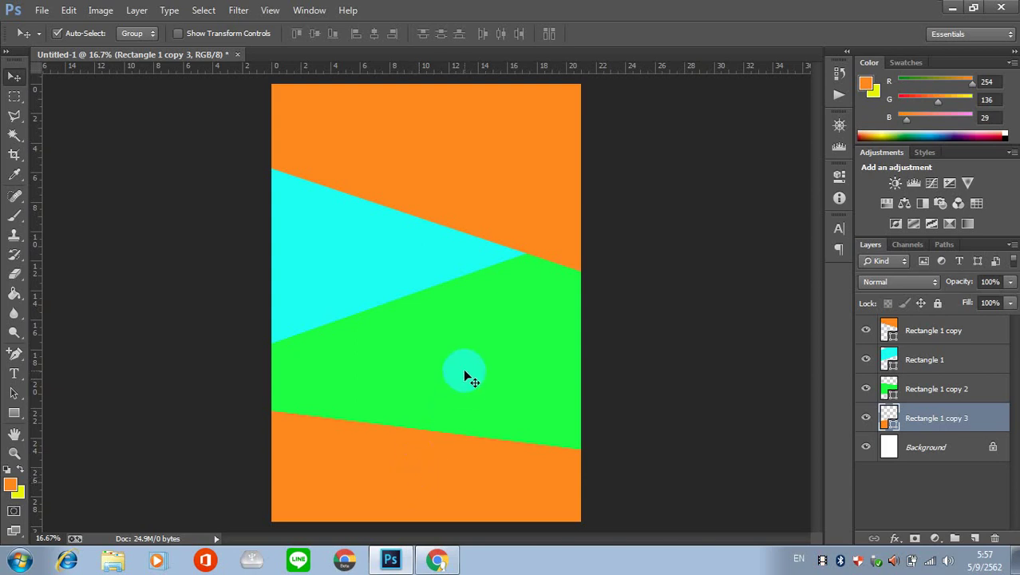
# Step: Move the green band down slightly and enlarge it to 108.73%
pyautogui.moveTo(463, 368); pyautogui.dragTo(463, 397)
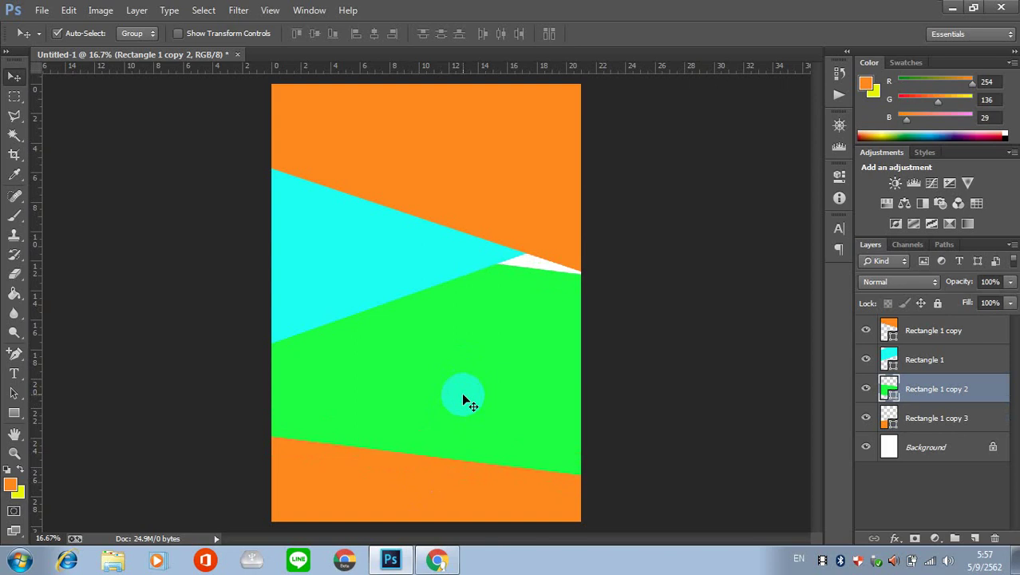
pyautogui.hotkey('ctrl', 't')
pyautogui.moveTo(666, 228); pyautogui.dragTo(711, 200)
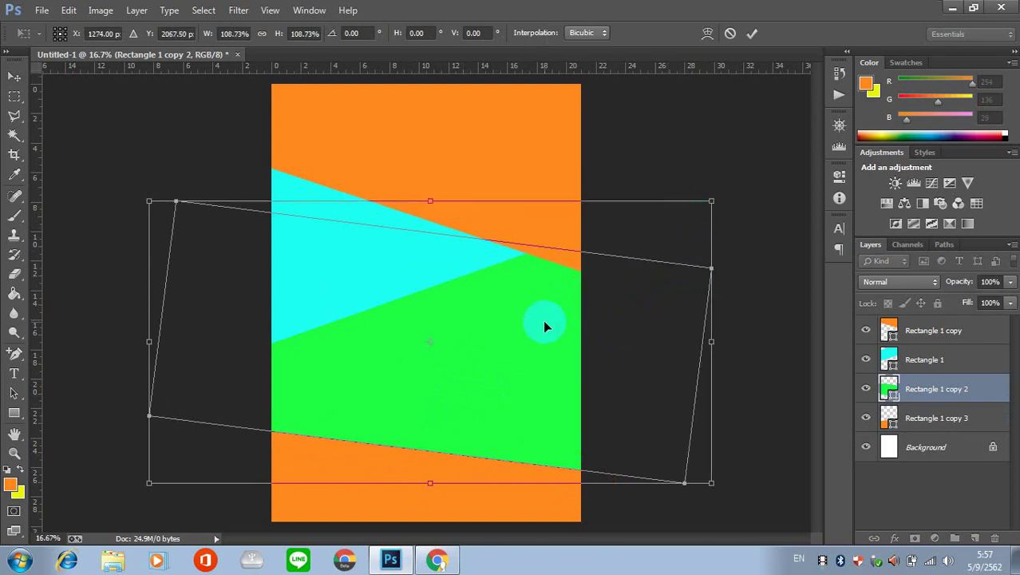
pyautogui.press('Return')
# Step: Shift the cyan wedge and raise the top orange band slightly, then reselect the orange band
pyautogui.moveTo(392, 285); pyautogui.dragTo(363, 285)
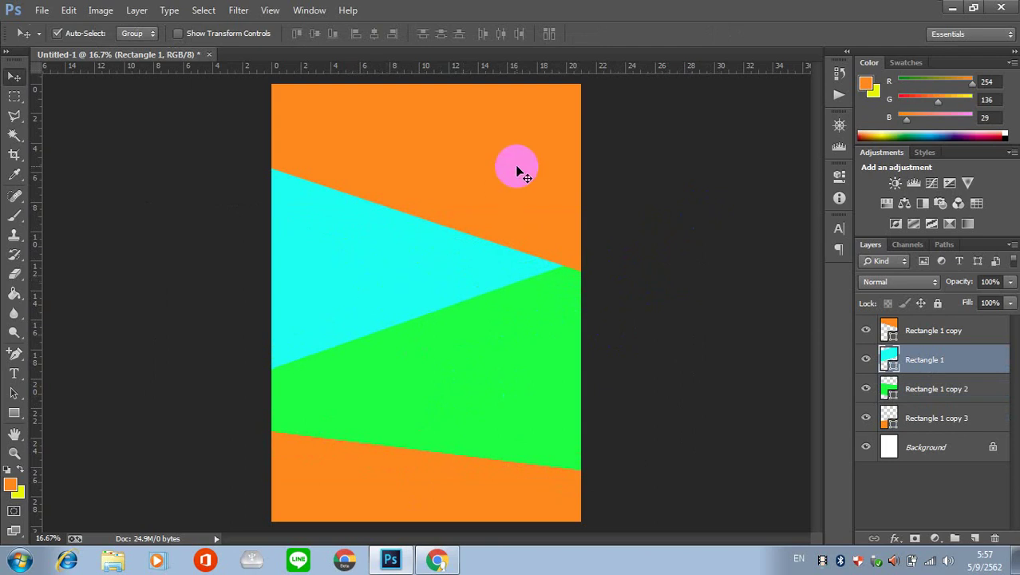
pyautogui.moveTo(518, 167)
pyautogui.mouseDown()
pyautogui.moveTo(520, 149)
pyautogui.moveTo(520, 159)
pyautogui.mouseUp()
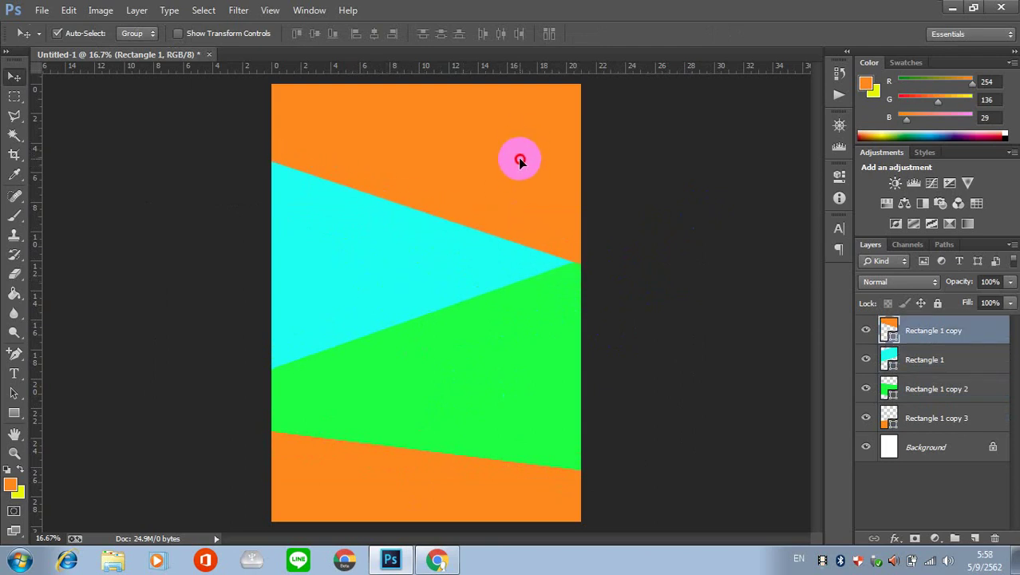
pyautogui.click(706, 214)
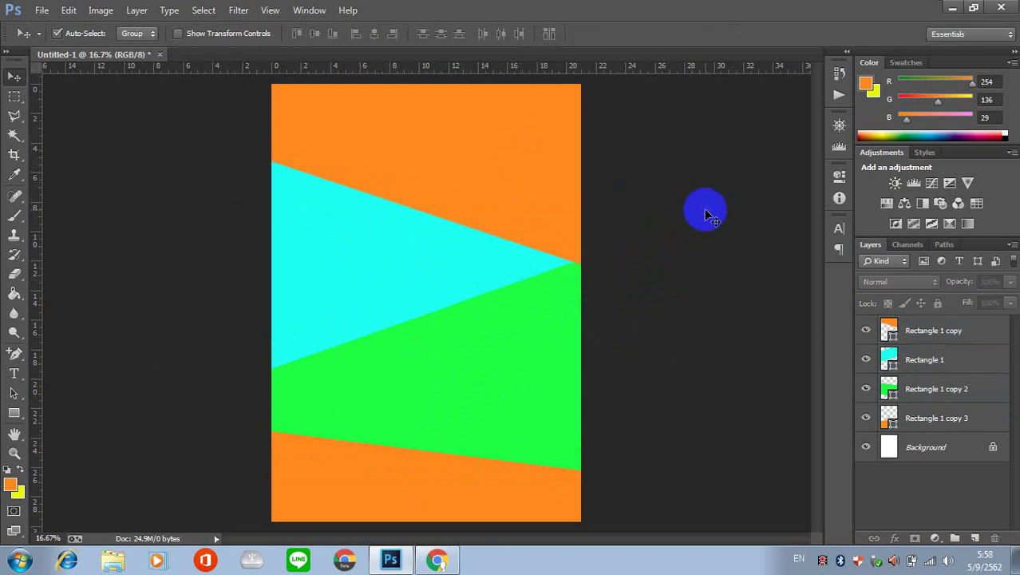
pyautogui.click(954, 330)
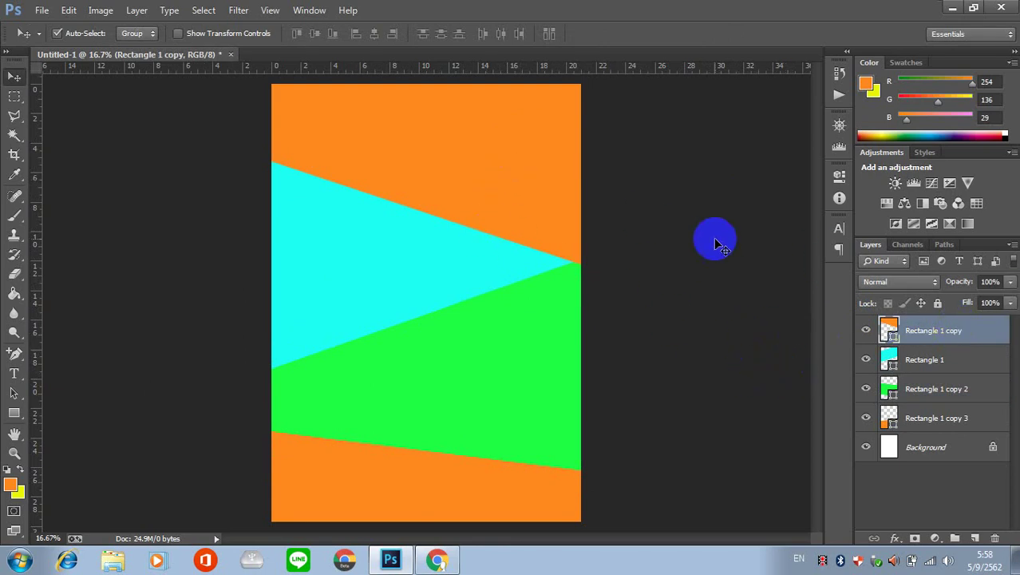
# Step: Give the top orange band a drop shadow with angle 51°, distance 12 px and size 59 px
pyautogui.click(895, 539)
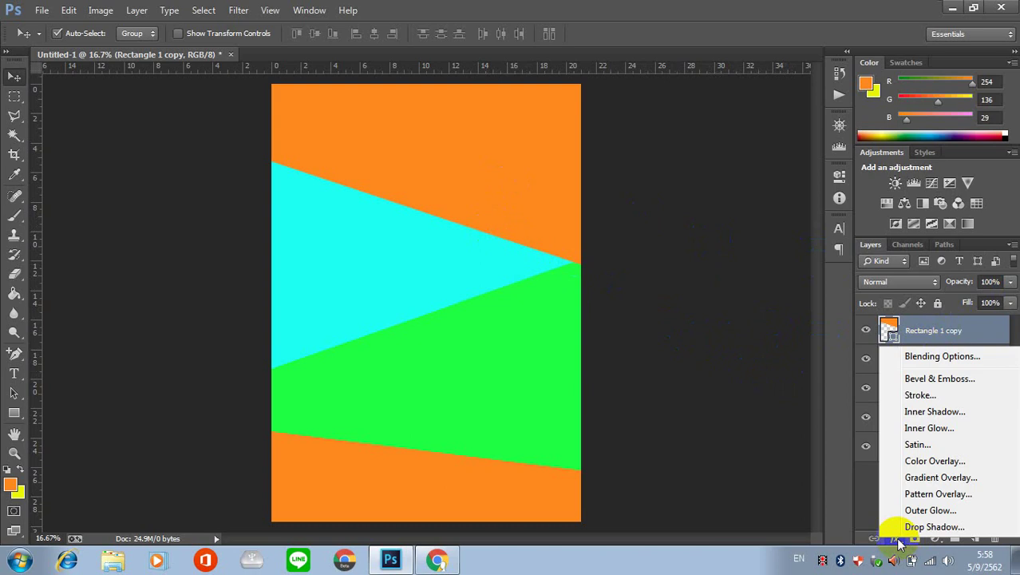
pyautogui.click(906, 527)
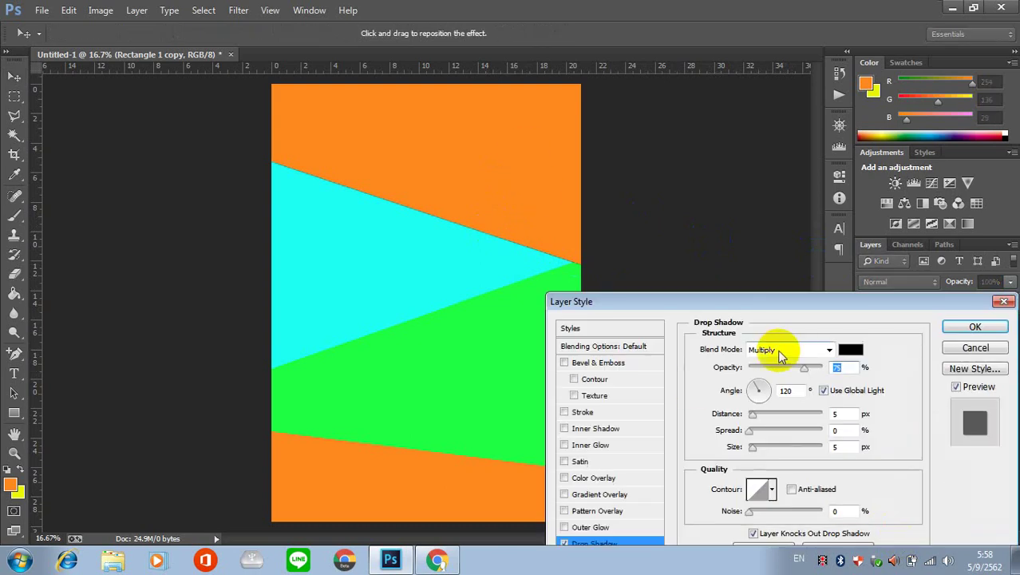
pyautogui.moveTo(757, 388); pyautogui.dragTo(765, 388)
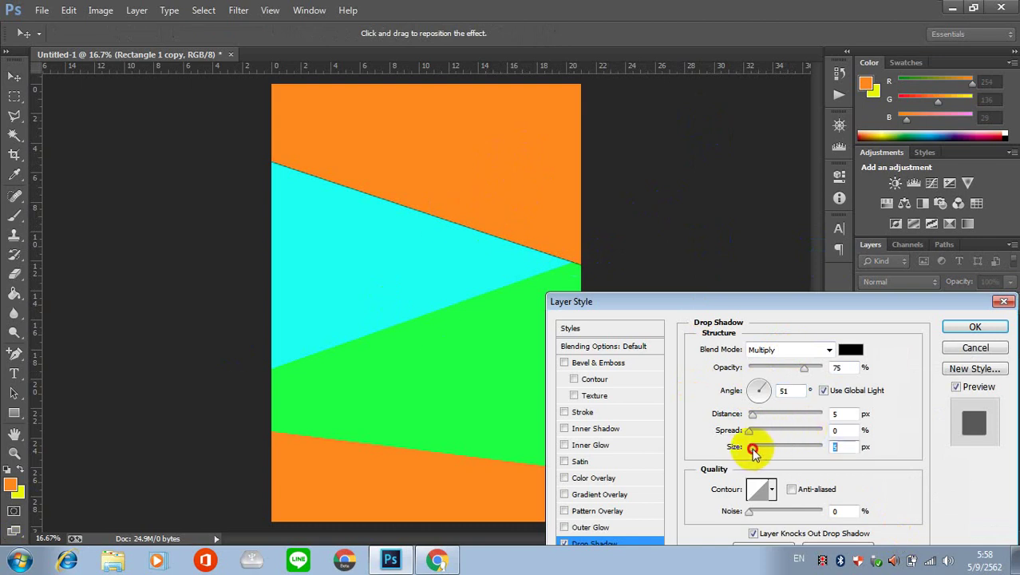
pyautogui.moveTo(753, 448); pyautogui.dragTo(770, 448)
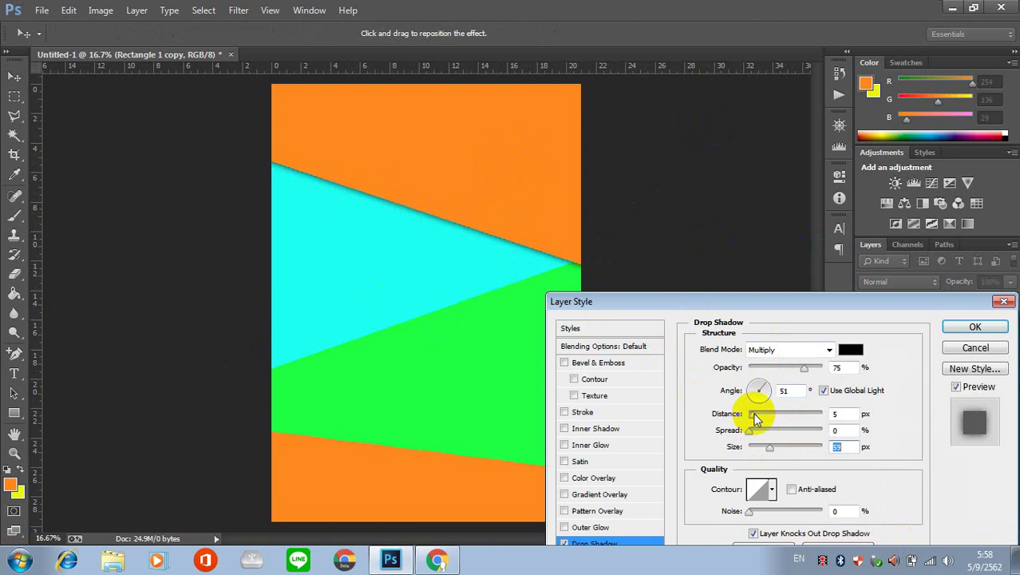
pyautogui.moveTo(756, 418); pyautogui.dragTo(759, 416)
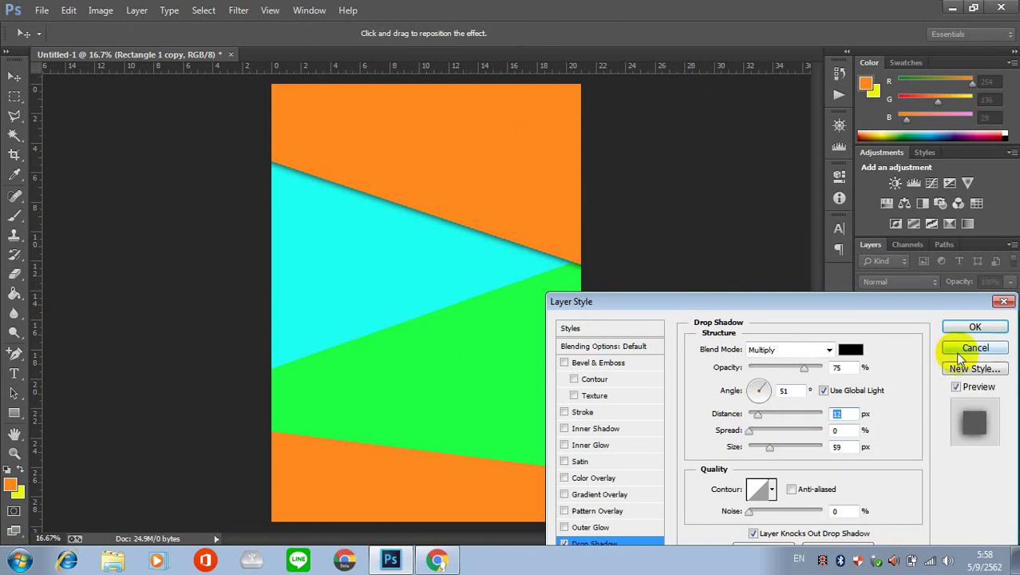
pyautogui.click(974, 326)
pyautogui.keyDown('alt'); pyautogui.scroll(1, 471, 184); pyautogui.keyUp('alt')
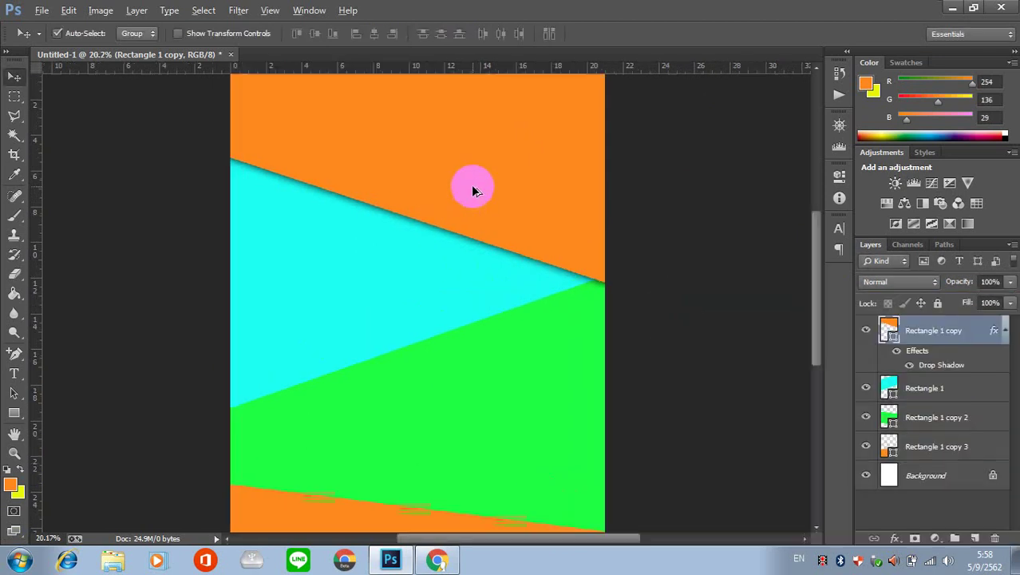
pyautogui.keyDown('alt'); pyautogui.scroll(1, 471, 185); pyautogui.keyUp('alt')
pyautogui.scroll(1, 471, 184)
pyautogui.scroll(1, 471, 184)
pyautogui.scroll(1, 472, 190)
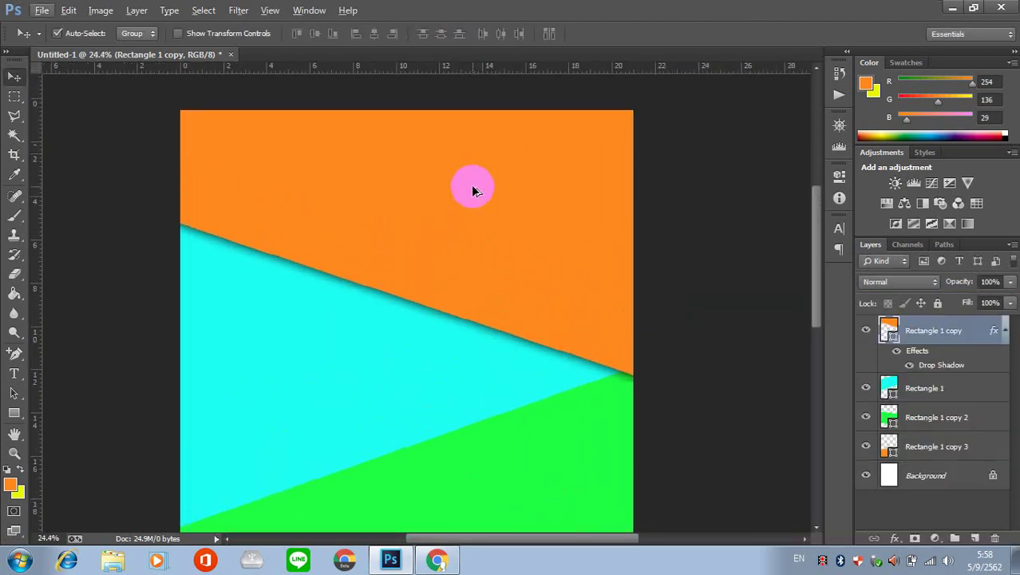
pyautogui.keyDown('alt'); pyautogui.scroll(-1, 473, 190); pyautogui.keyUp('alt')
pyautogui.scroll(-1, 473, 190)
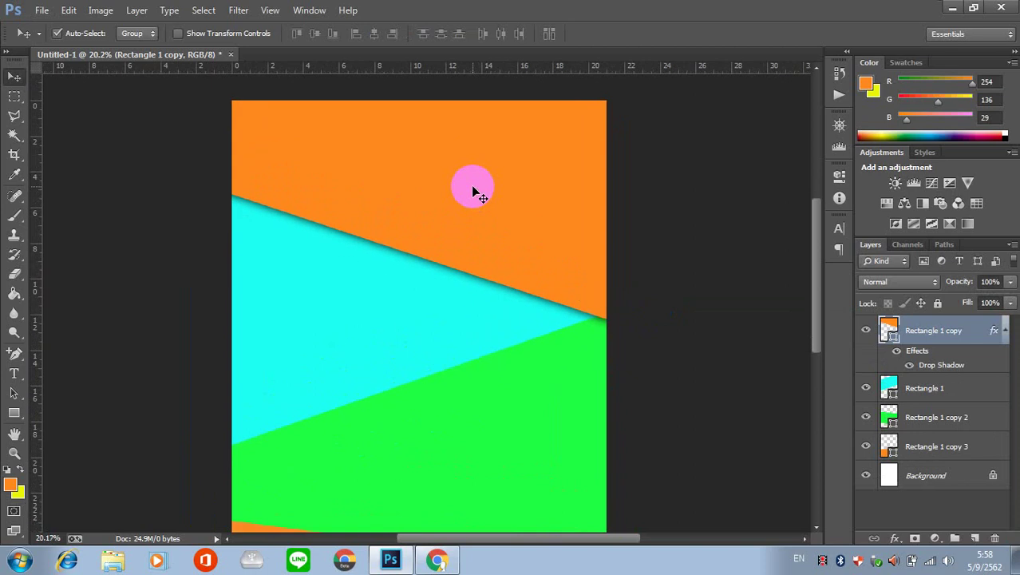
pyautogui.scroll(-1, 473, 190)
pyautogui.scroll(-2, 473, 190)
pyautogui.scroll(-1, 473, 192)
pyautogui.scroll(-1, 473, 192)
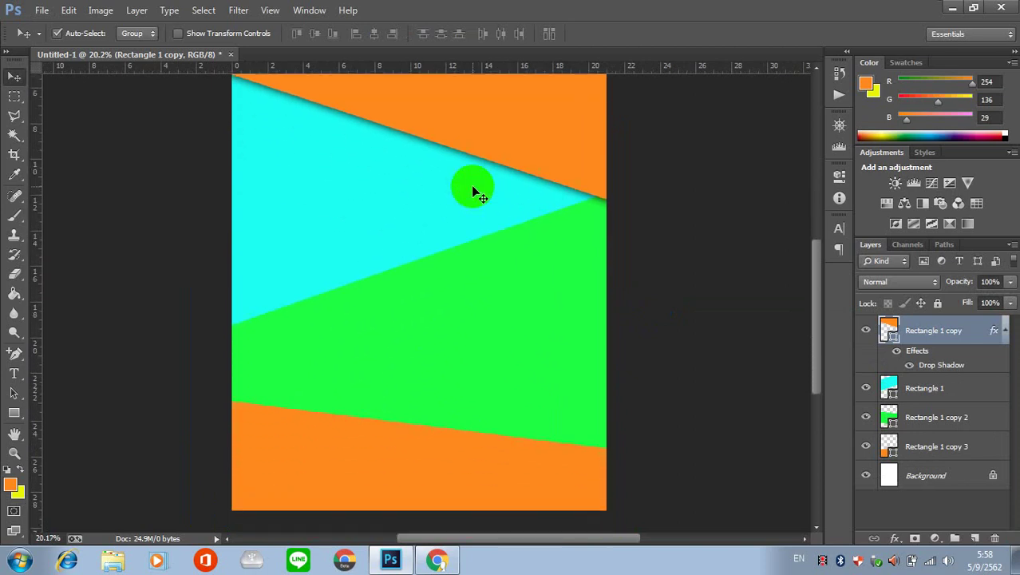
pyautogui.scroll(1, 473, 191)
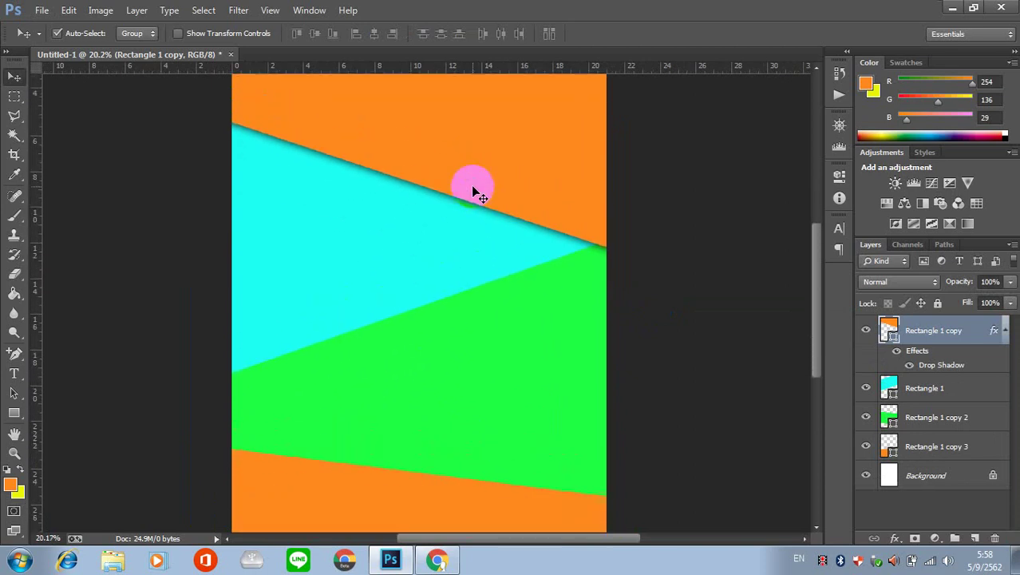
pyautogui.scroll(2, 473, 191)
pyautogui.scroll(1, 472, 192)
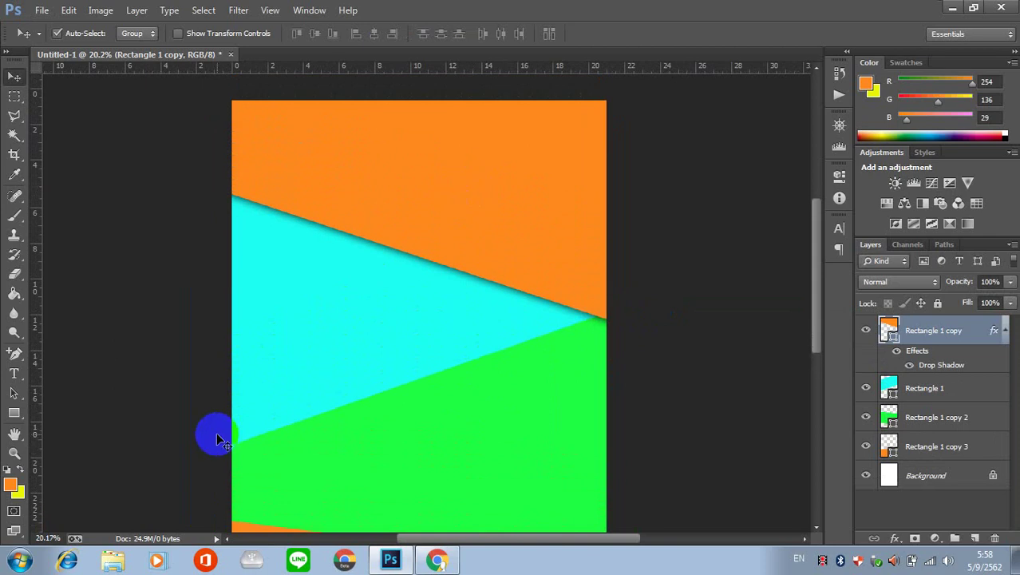
# Step: Locate Logo_obec.png in the เพลงแจกปก folder on drive D:, then return to Photoshop
pyautogui.click(113, 560)
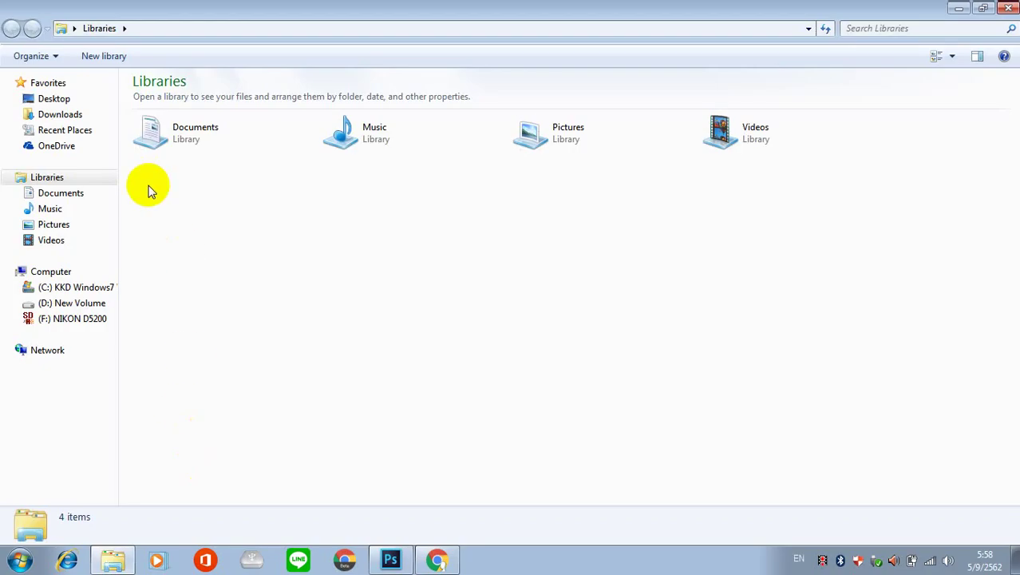
pyautogui.click(84, 305)
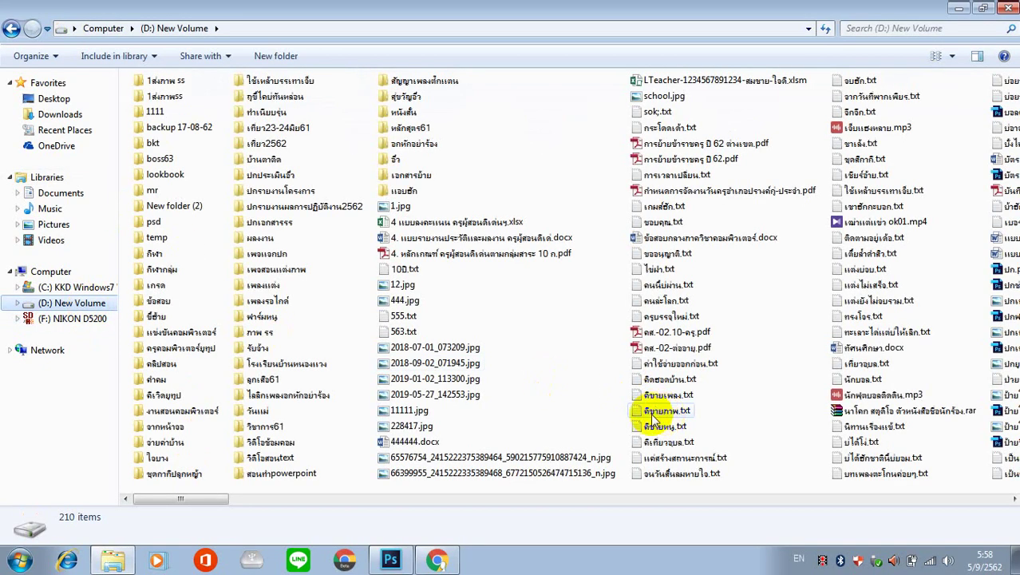
pyautogui.doubleClick(265, 254)
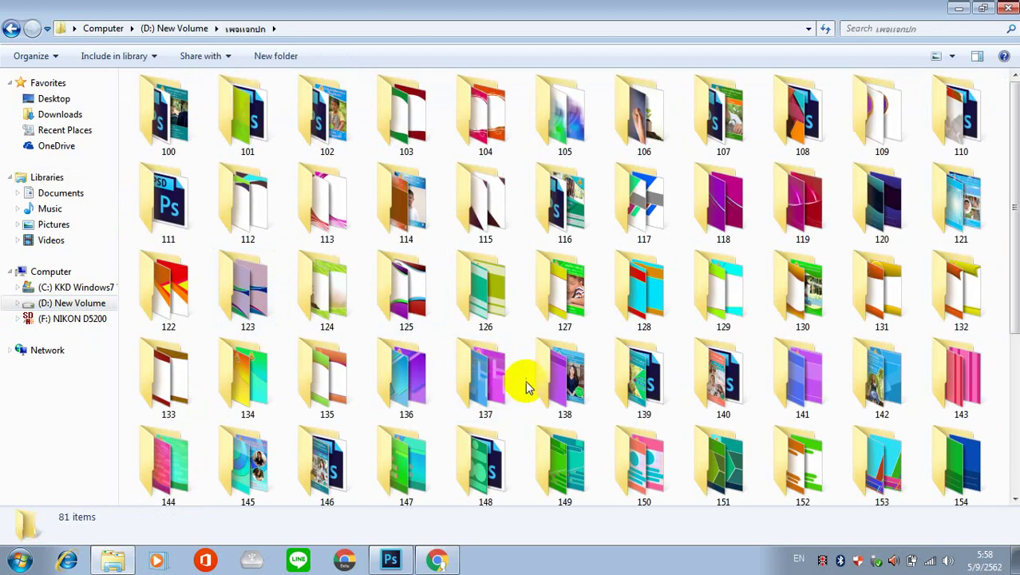
pyautogui.scroll(-3, 526, 383)
pyautogui.click(882, 371)
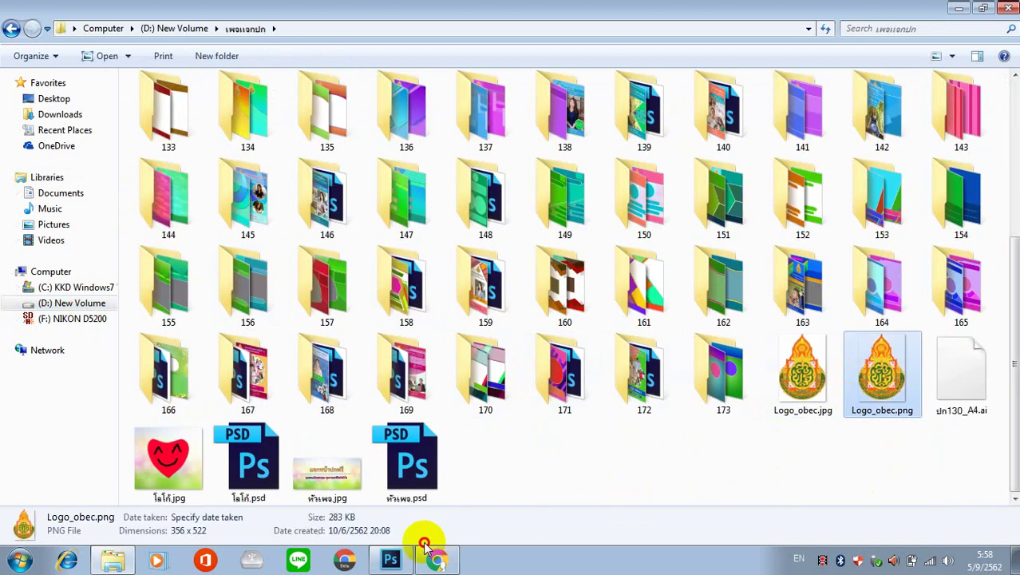
pyautogui.click(393, 558)
# Step: Place Logo_obec.png on the poster, shrunk to about 57%, in the orange band's top-left corner
pyautogui.click(358, 223)
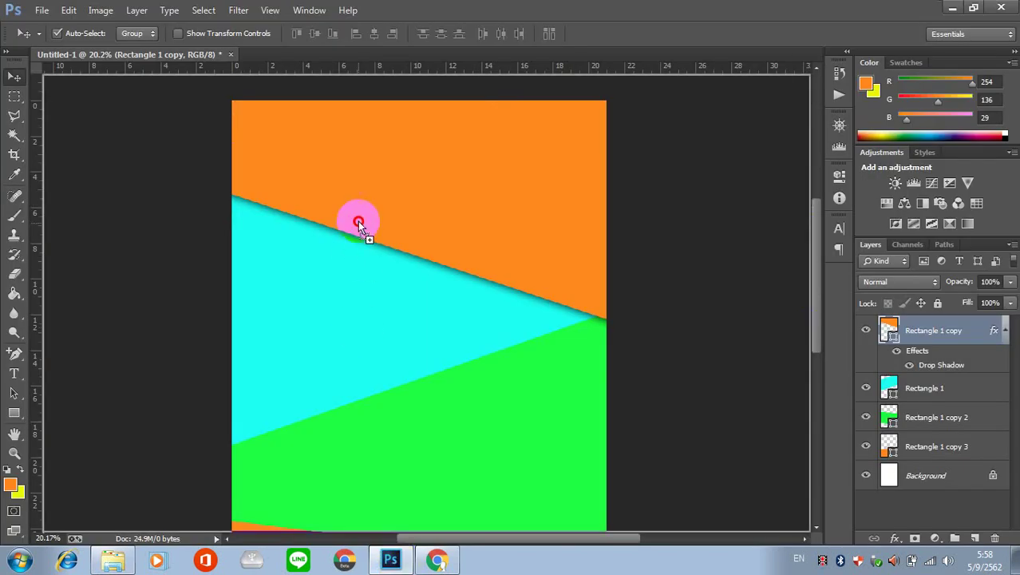
pyautogui.moveTo(349, 175); pyautogui.dragTo(345, 171)
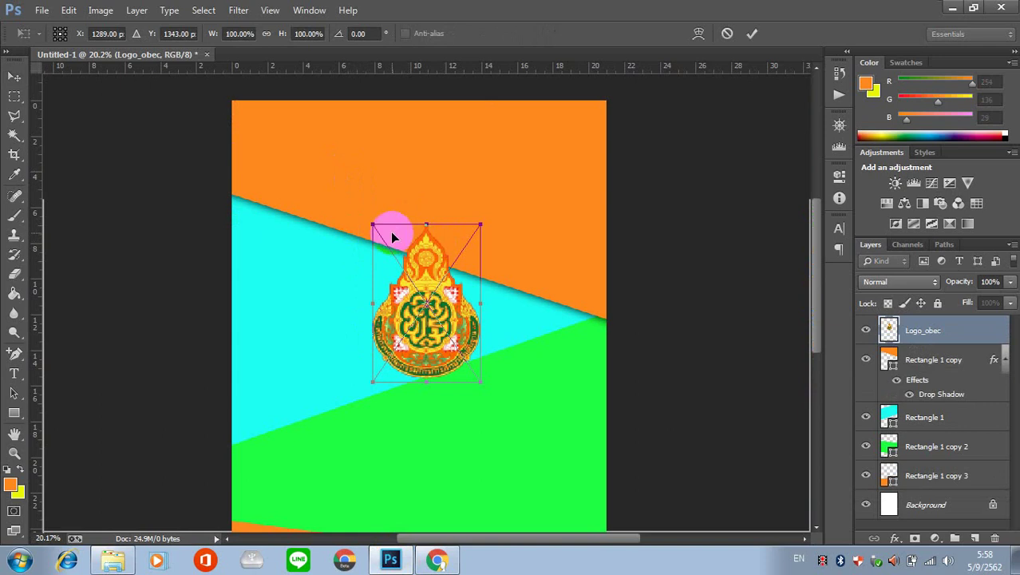
pyautogui.moveTo(371, 225)
pyautogui.mouseDown()
pyautogui.moveTo(418, 292)
pyautogui.moveTo(293, 119)
pyautogui.mouseUp()
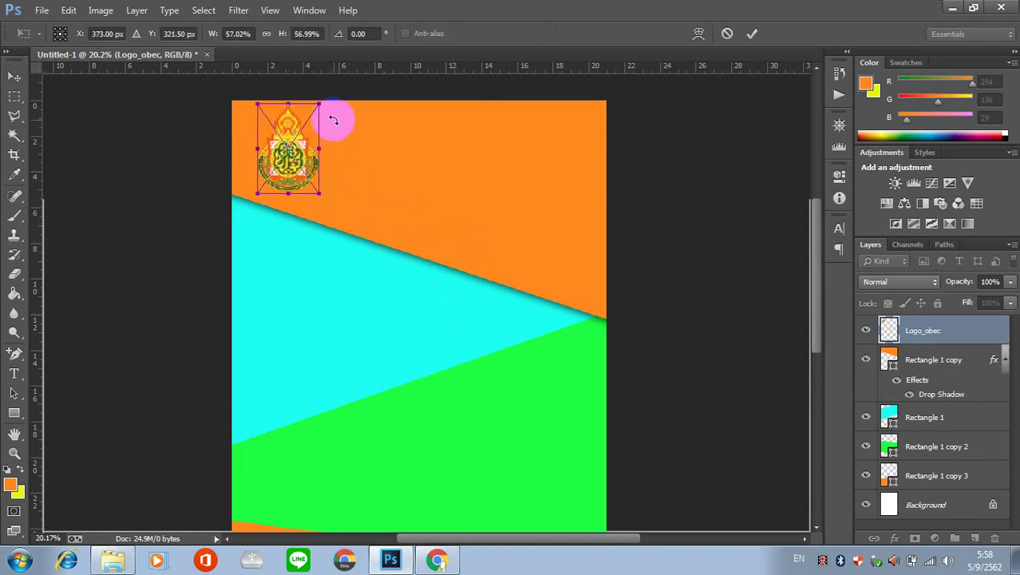
pyautogui.press('Return')
# Step: Give the logo a 10 px white outside stroke and nudge it slightly lower
pyautogui.click(895, 538)
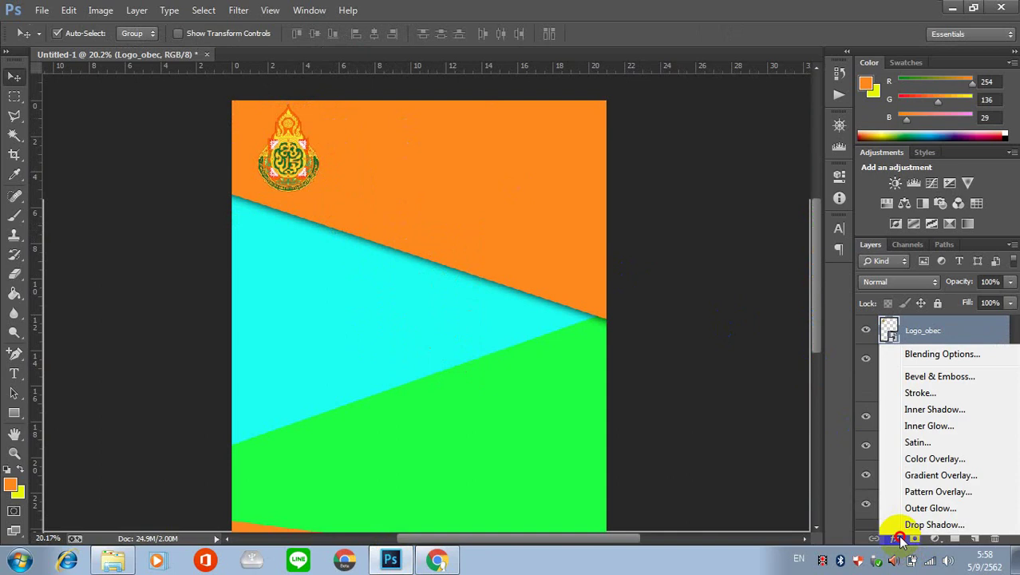
pyautogui.click(917, 395)
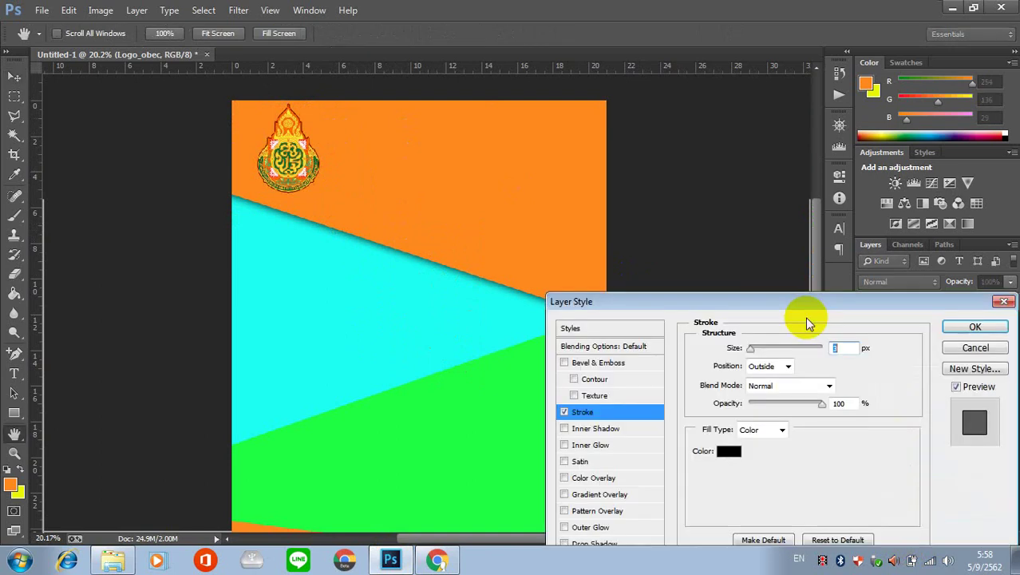
pyautogui.click(733, 450)
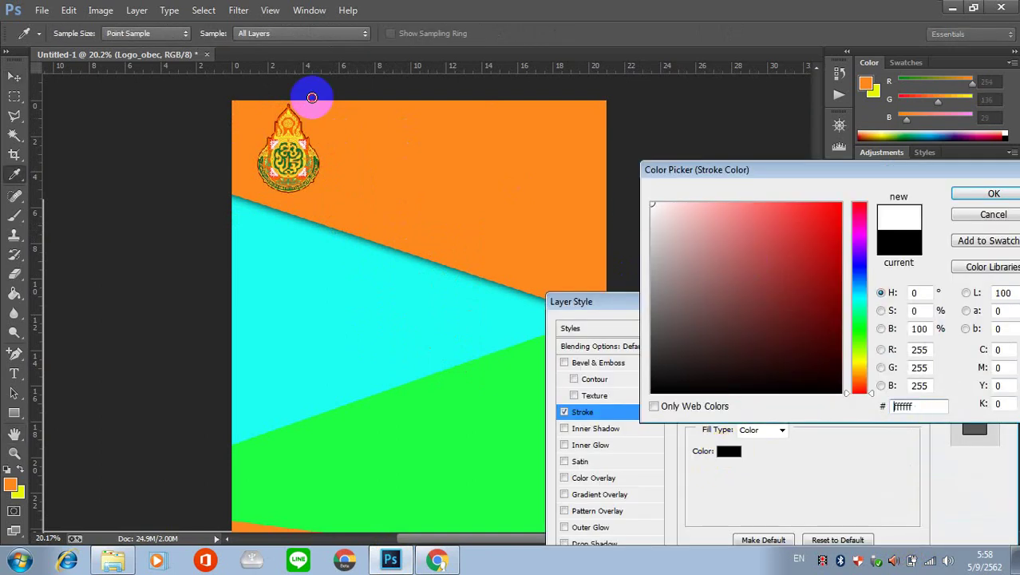
pyautogui.moveTo(762, 319); pyautogui.dragTo(619, 171)
pyautogui.click(994, 194)
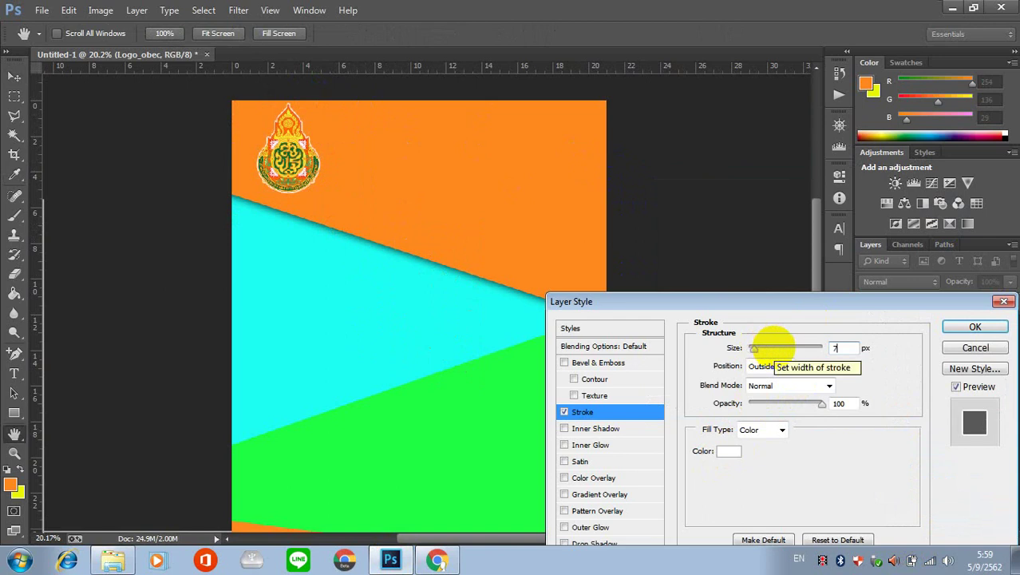
pyautogui.write('7')
pyautogui.doubleClick(839, 348)
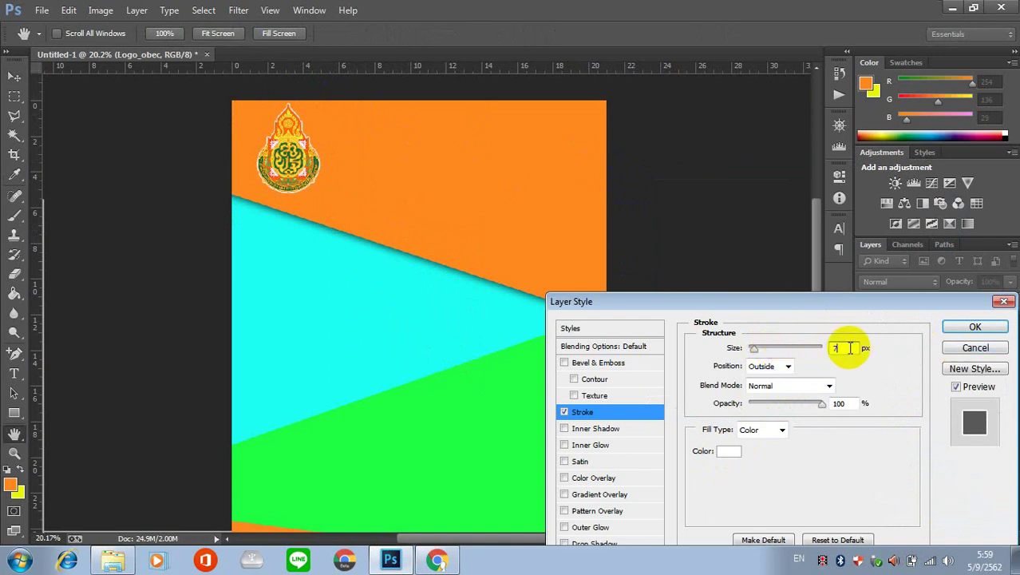
pyautogui.click(975, 328)
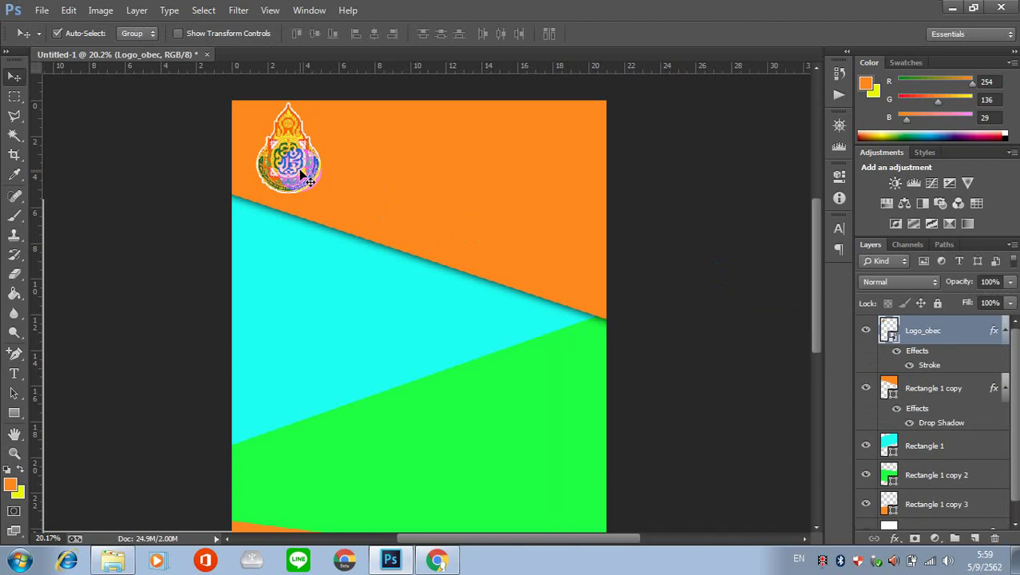
pyautogui.moveTo(301, 172); pyautogui.dragTo(301, 177)
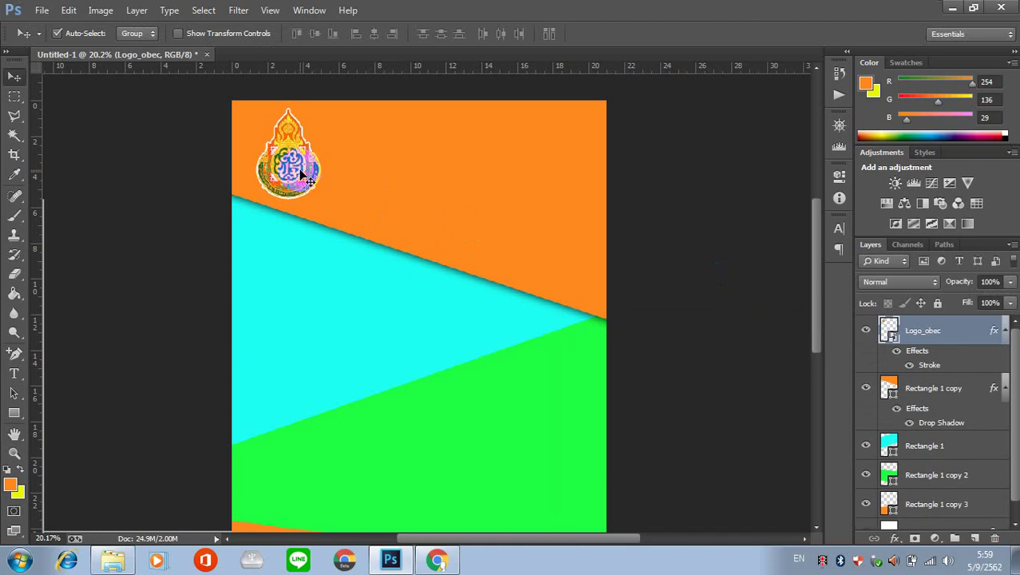
pyautogui.moveTo(301, 172); pyautogui.dragTo(301, 175)
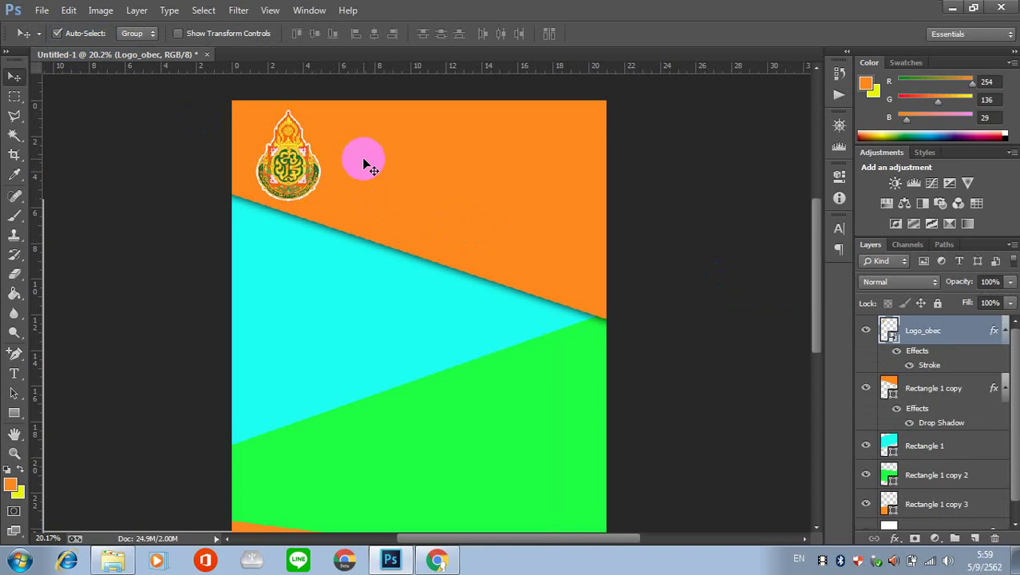
pyautogui.scroll(-3, 453, 335)
pyautogui.scroll(-2, 453, 336)
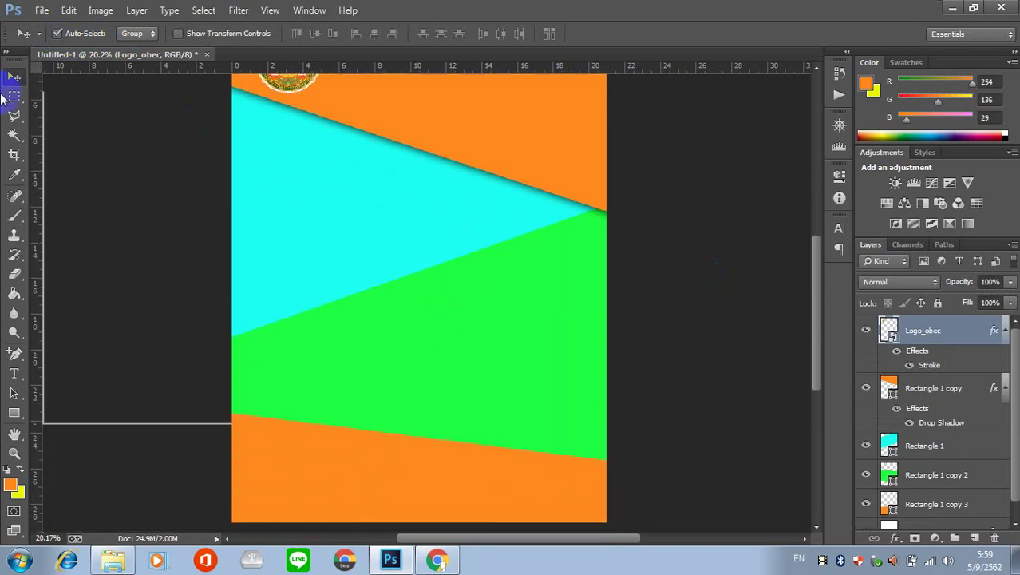
pyautogui.scroll(2, 228, 416)
pyautogui.scroll(1, 199, 417)
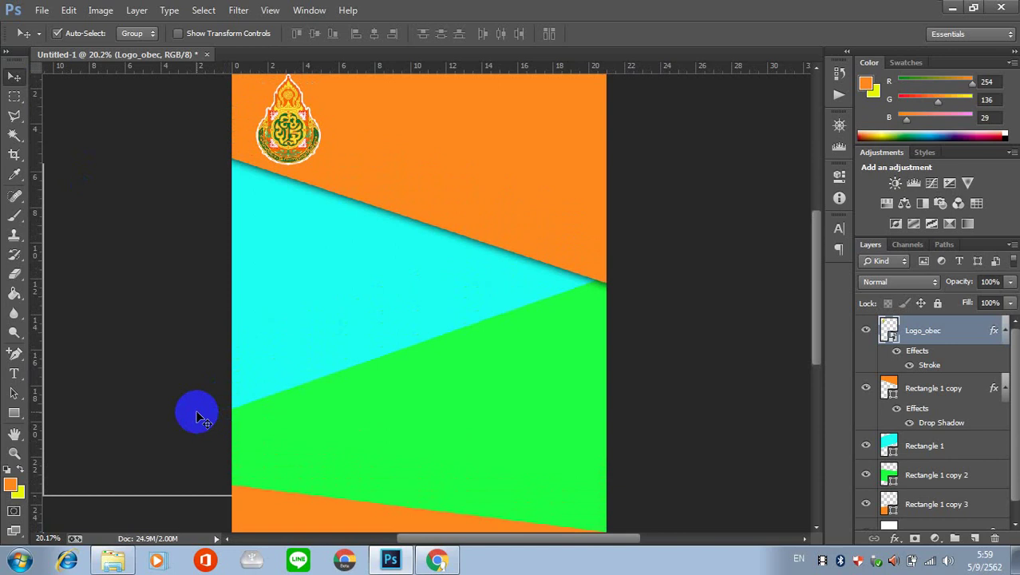
pyautogui.scroll(-1, 198, 412)
pyautogui.scroll(-1, 208, 424)
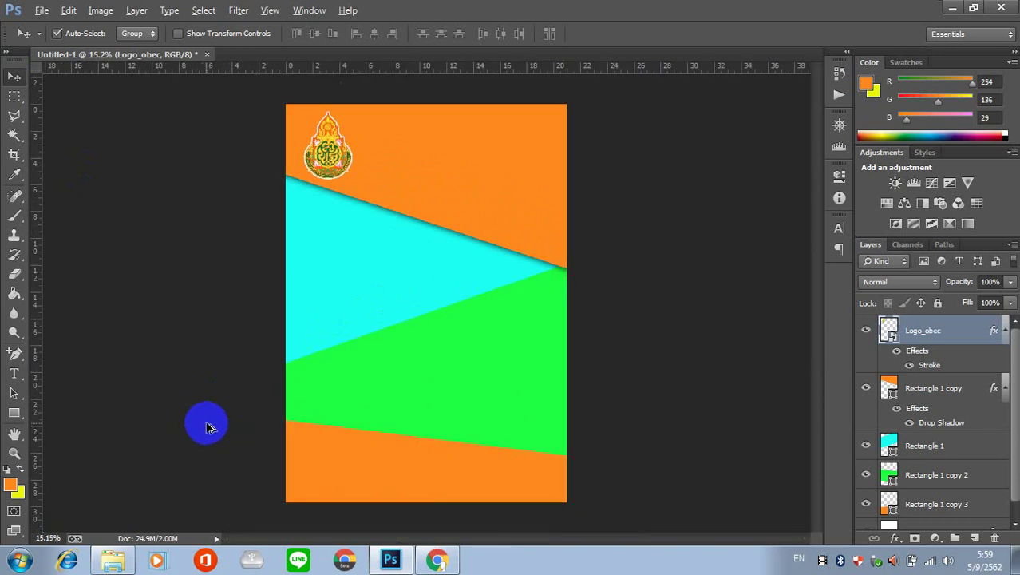
pyautogui.scroll(1, 368, 271)
pyautogui.scroll(2, 527, 305)
pyautogui.scroll(1, 539, 336)
pyautogui.scroll(1, 540, 336)
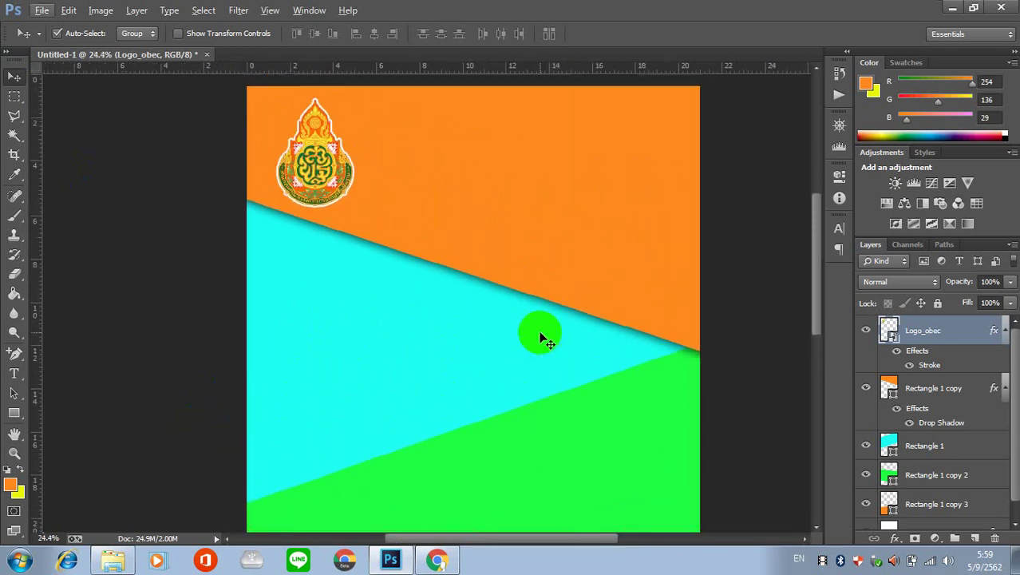
pyautogui.scroll(1, 539, 336)
pyautogui.scroll(-2, 540, 336)
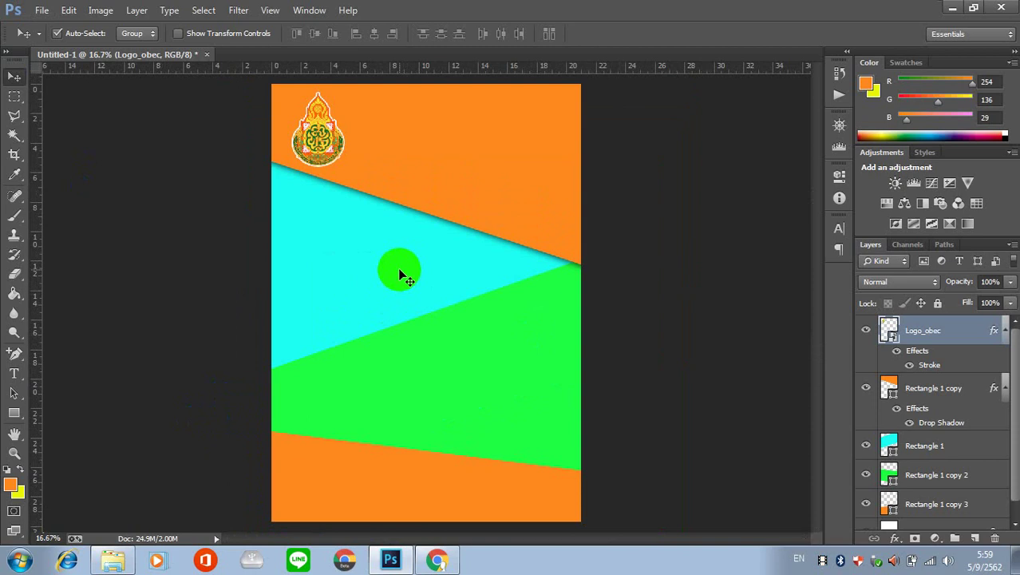
# Step: Start a white text line beside the logo at the top of the orange band
pyautogui.click(12, 373)
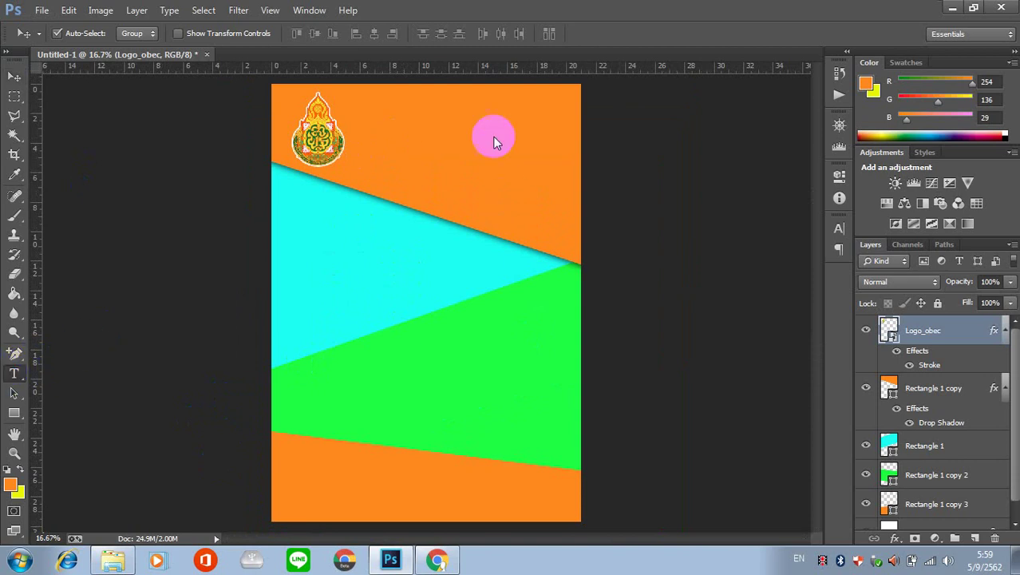
pyautogui.click(367, 120)
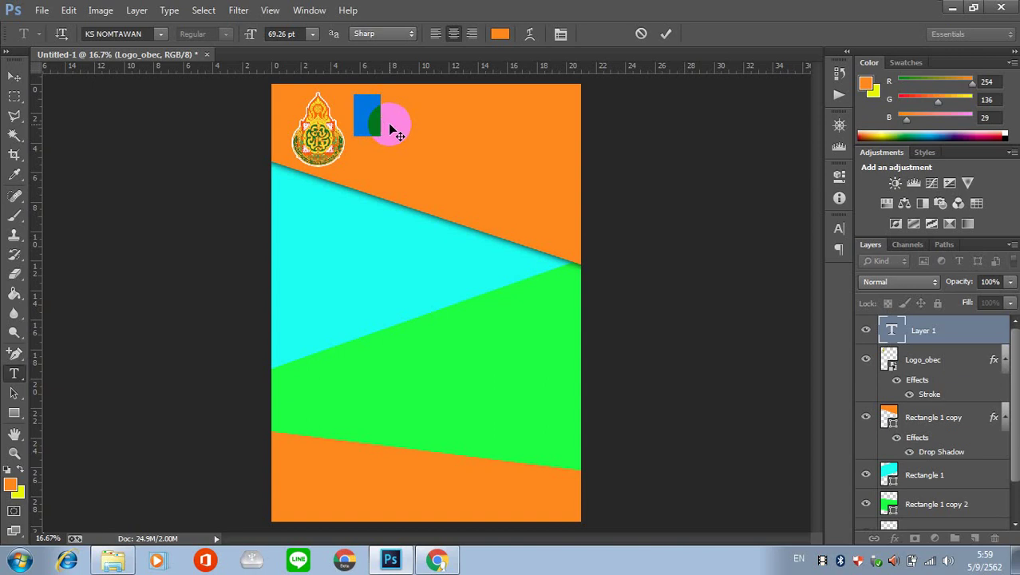
pyautogui.click(501, 34)
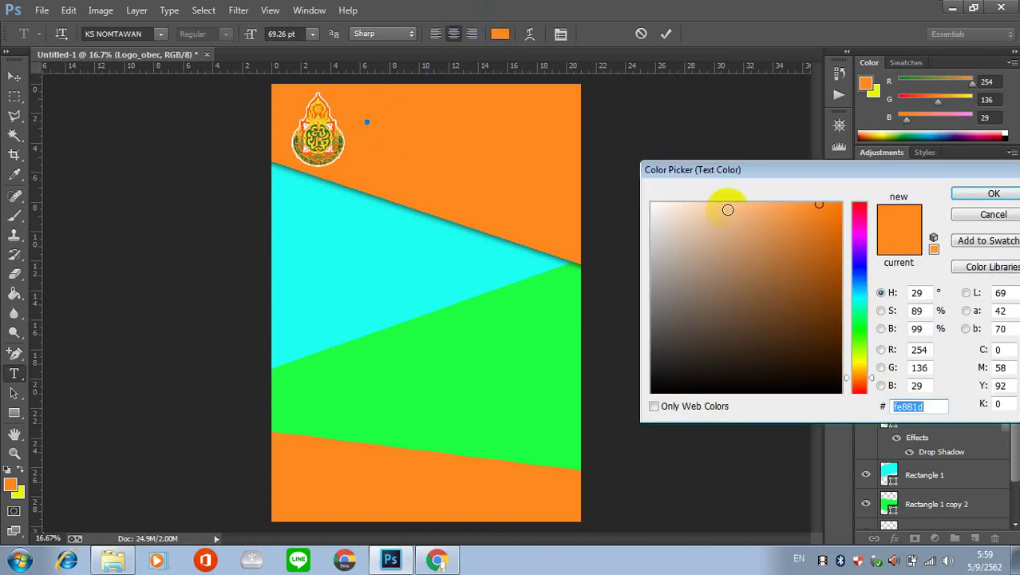
pyautogui.moveTo(723, 204); pyautogui.dragTo(568, 172)
pyautogui.click(980, 191)
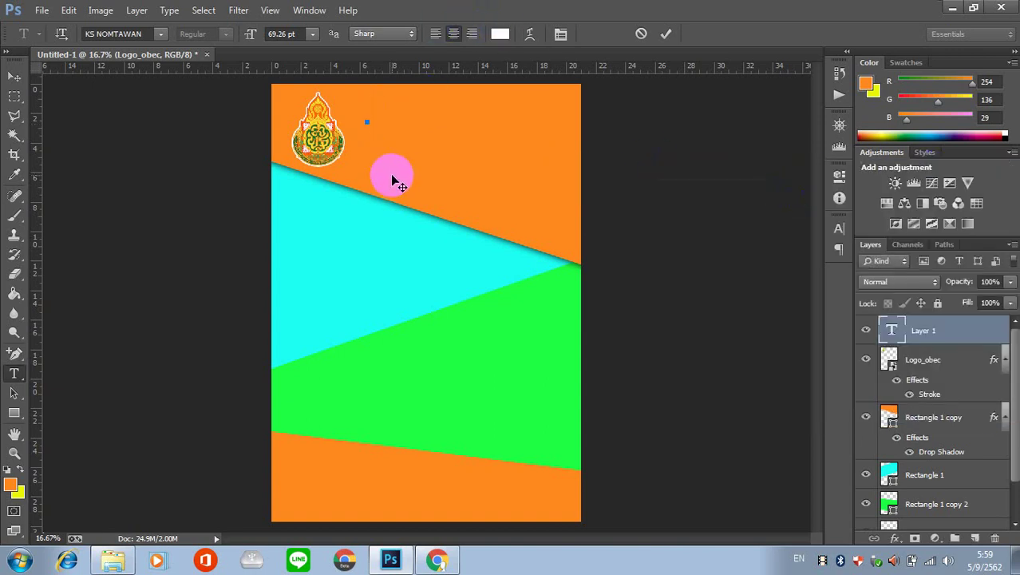
# Step: Type the Thai title รายงานการเยี่ยมบ้านนักเรียน and scale it to about 63%
pyautogui.write('ikp')
pyautogui.press('BackSpace')
pyautogui.press('BackSpace')
pyautogui.press('BackSpace')
pyautogui.write('s')
pyautogui.press('BackSpace')
pyautogui.press('`')
pyautogui.write('ราย')
pyautogui.write('งานการเ')
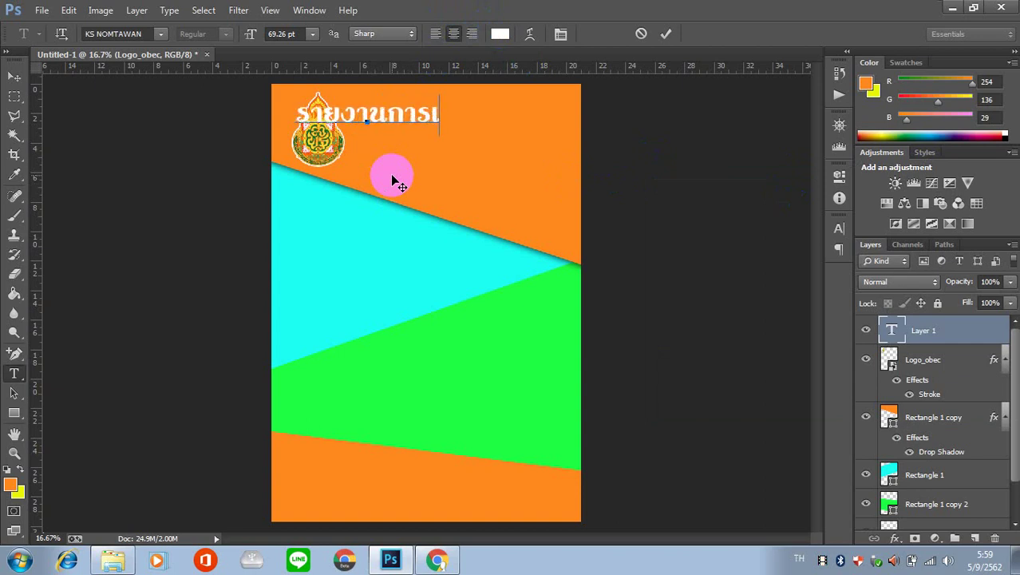
pyautogui.write('ยี่ยม')
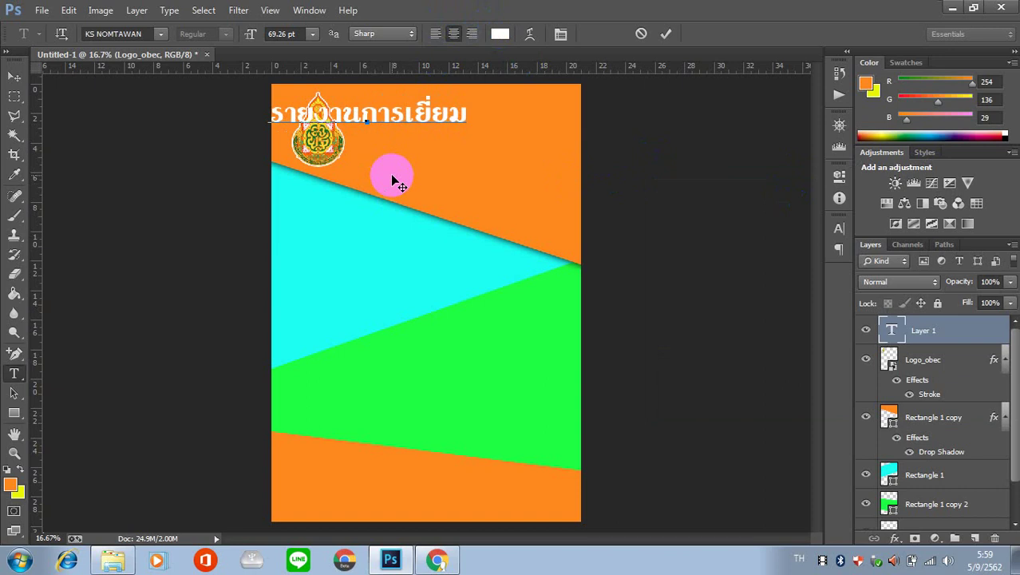
pyautogui.write('บ้านนักเ')
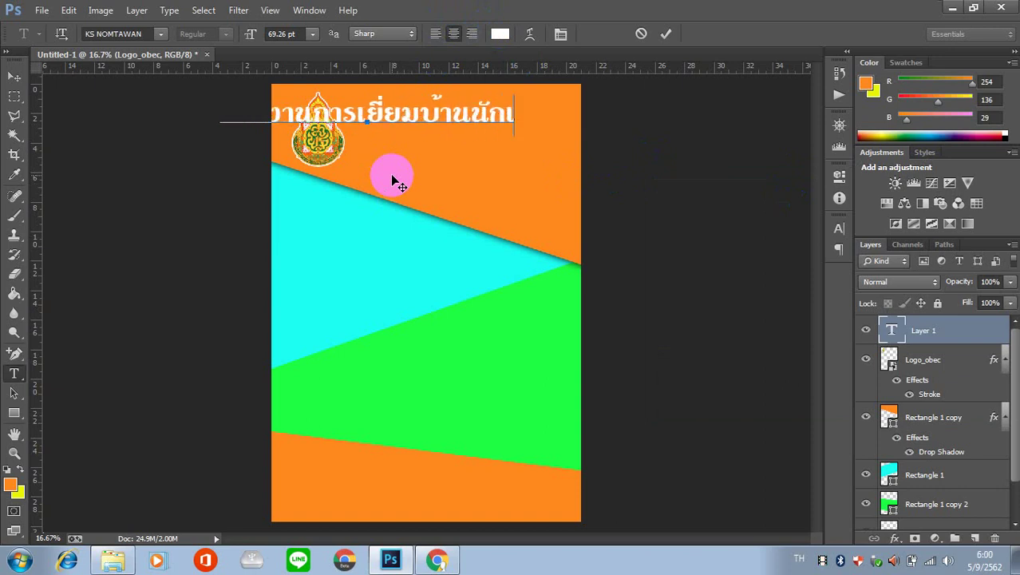
pyautogui.write('รียน')
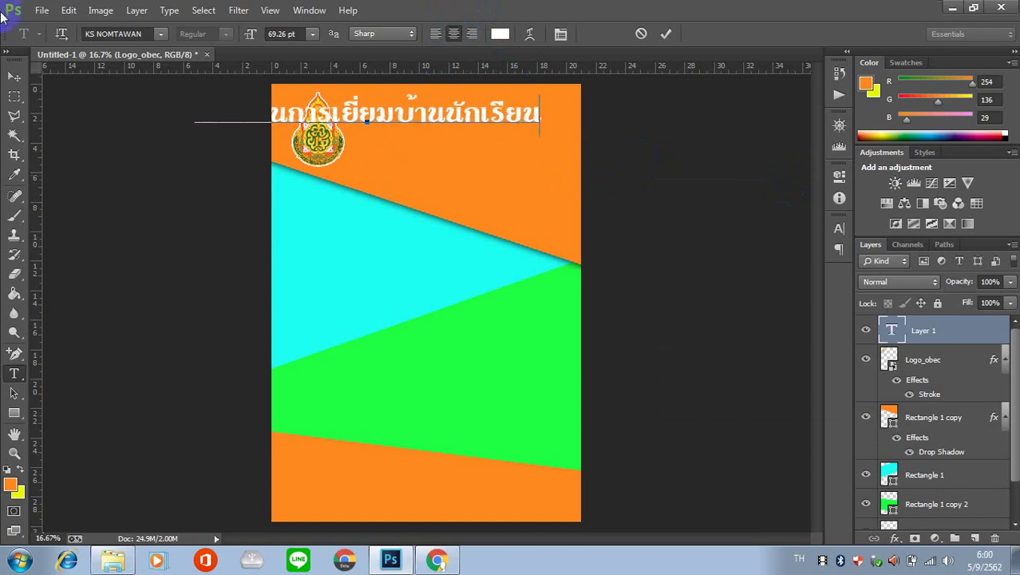
pyautogui.click(14, 76)
pyautogui.hotkey('ctrl', 't')
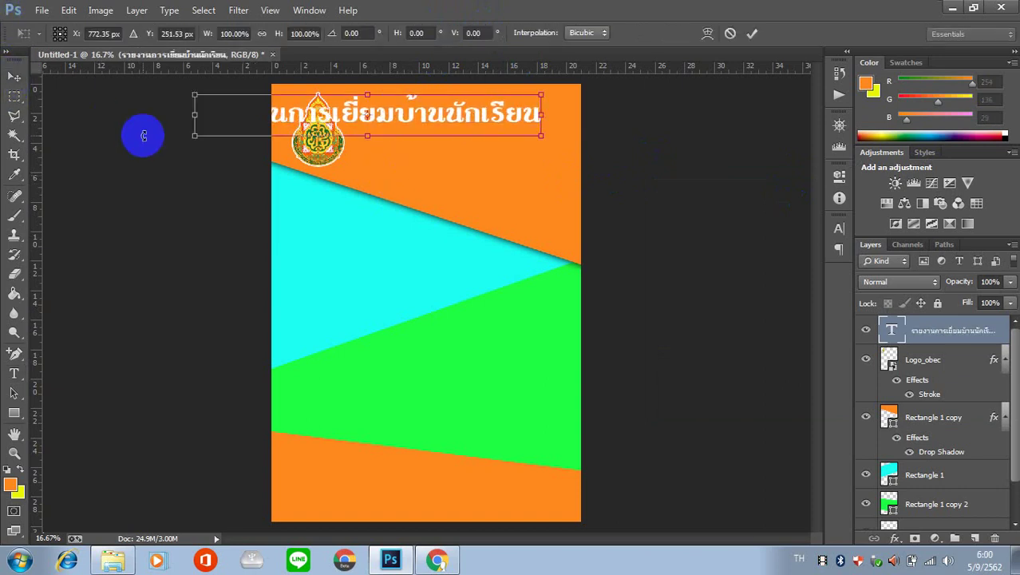
pyautogui.moveTo(198, 96); pyautogui.dragTo(398, 116)
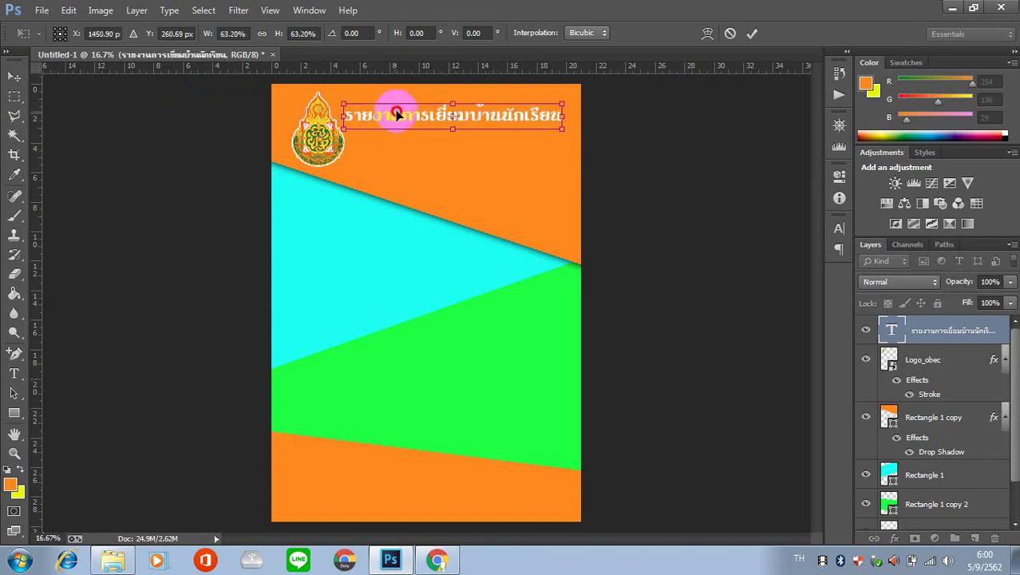
# Step: Apply the 63% size and switch the title font to KS PIMCHNOK
pyautogui.press('Return')
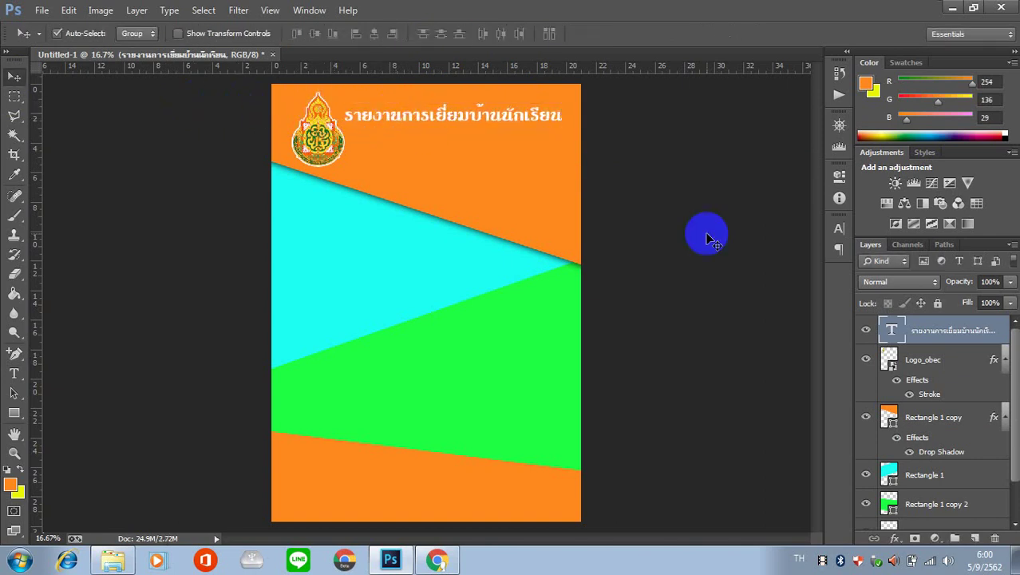
pyautogui.doubleClick(896, 330)
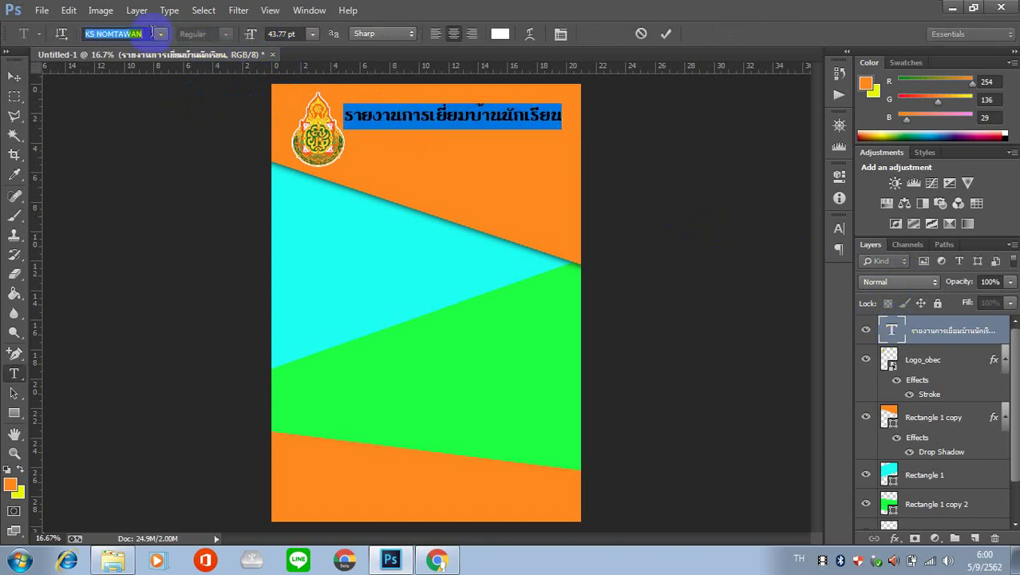
pyautogui.press('Down')
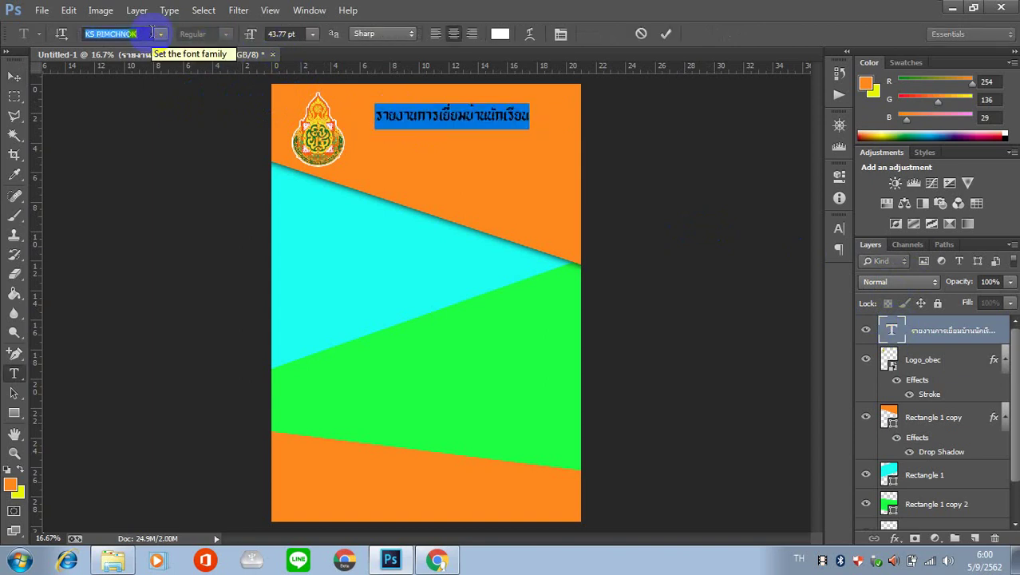
pyautogui.press('Down')
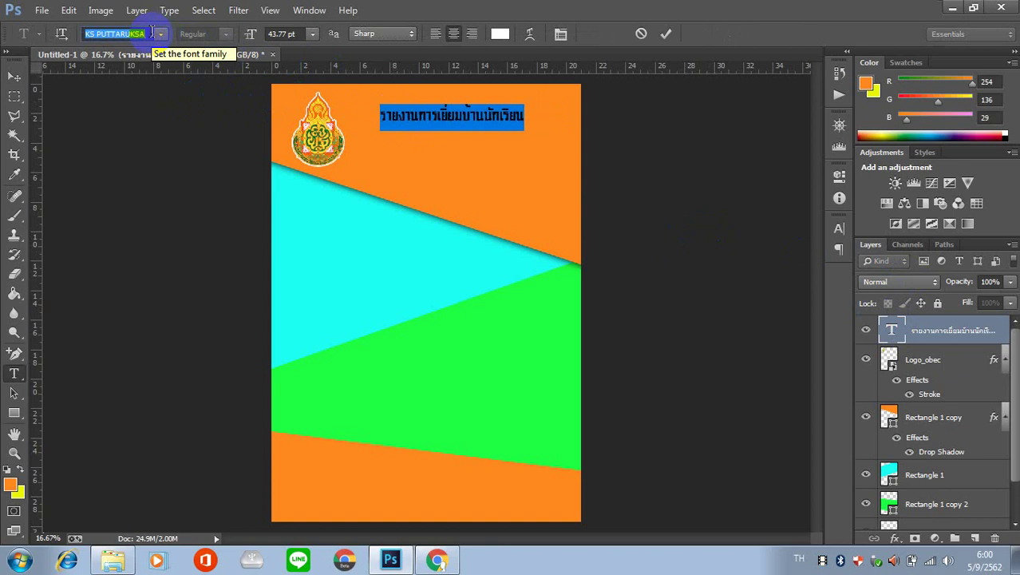
pyautogui.press('Down')
pyautogui.click(14, 76)
# Step: Enlarge the title to about 139% so it reaches the page's right edge
pyautogui.click(489, 165)
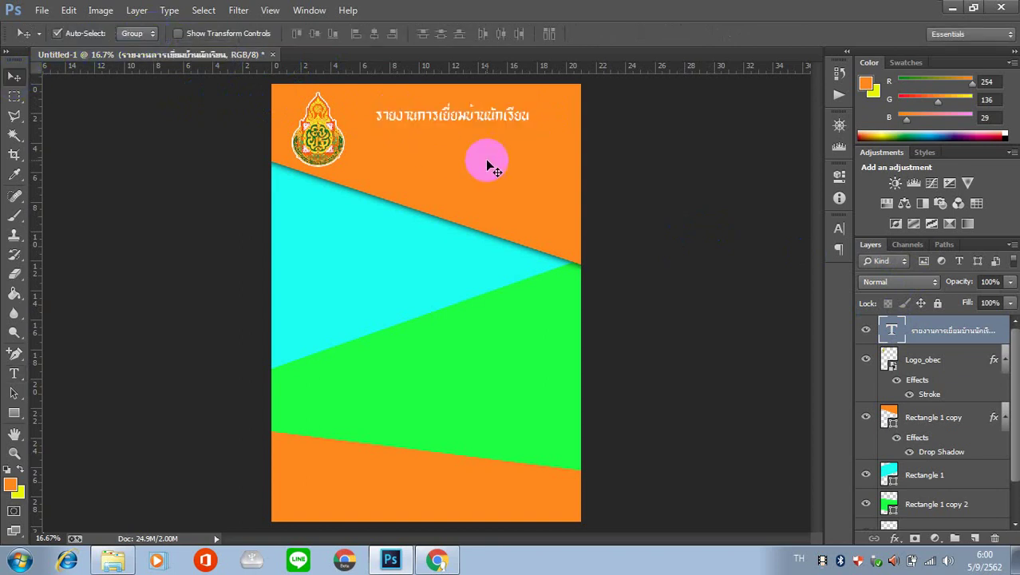
pyautogui.hotkey('ctrl', 't')
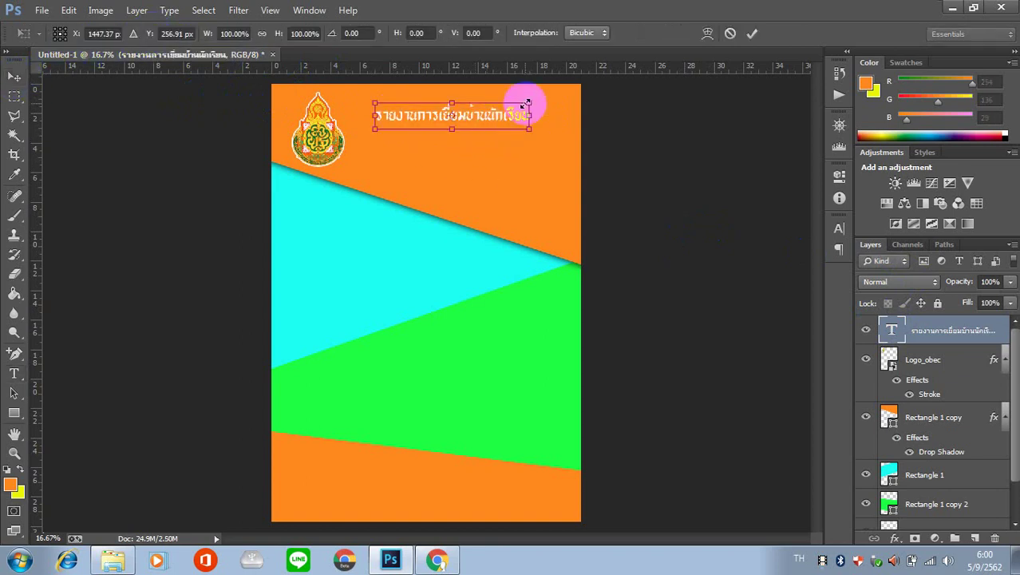
pyautogui.moveTo(529, 102)
pyautogui.mouseDown()
pyautogui.moveTo(574, 96)
pyautogui.moveTo(525, 112)
pyautogui.moveTo(570, 140)
pyautogui.mouseUp()
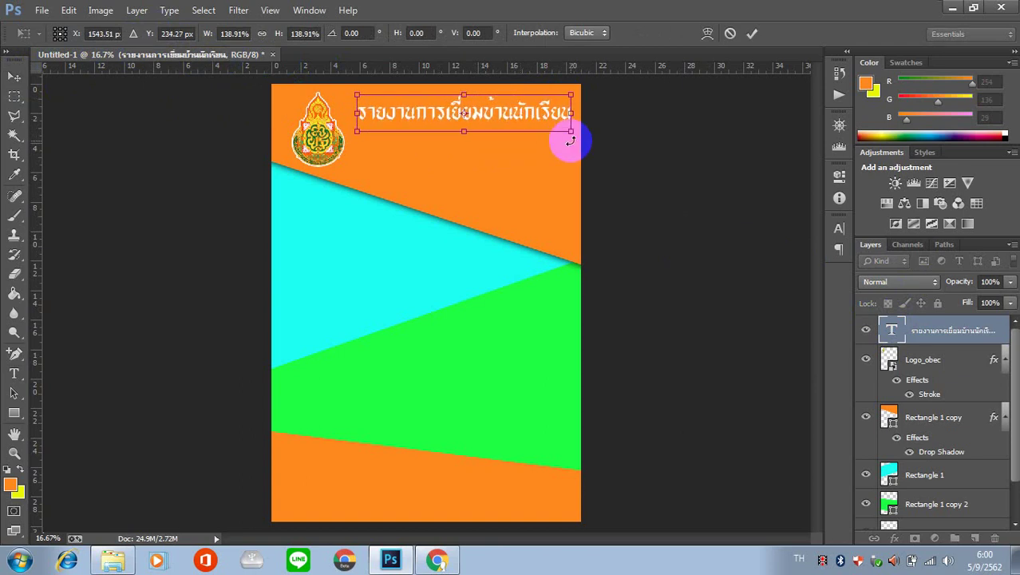
pyautogui.click(985, 391)
pyautogui.doubleClick(891, 331)
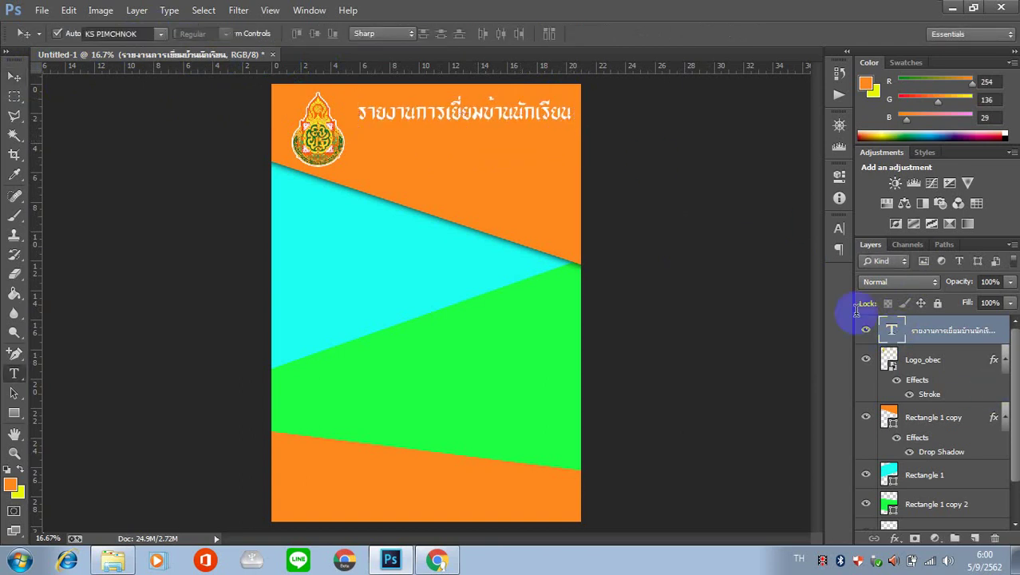
# Step: Nudge the title left and add the second line ชั้นประถมศึกษาปีที่ ๔
pyautogui.click(13, 76)
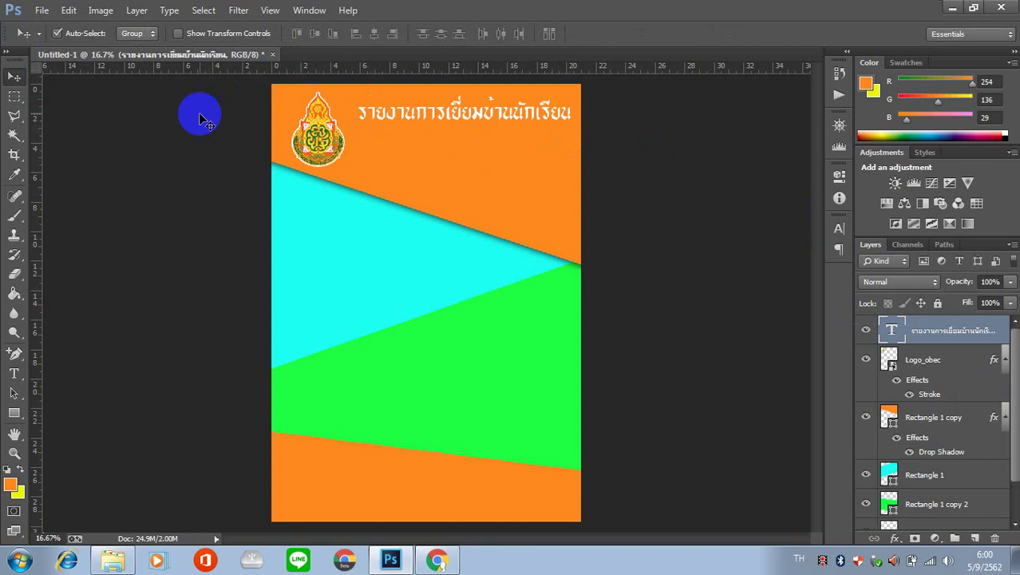
pyautogui.hotkey('shift', 'Left')
pyautogui.hotkey('shift', 'Left')
pyautogui.hotkey('shift', 'Left')
pyautogui.hotkey('shift', 'Left')
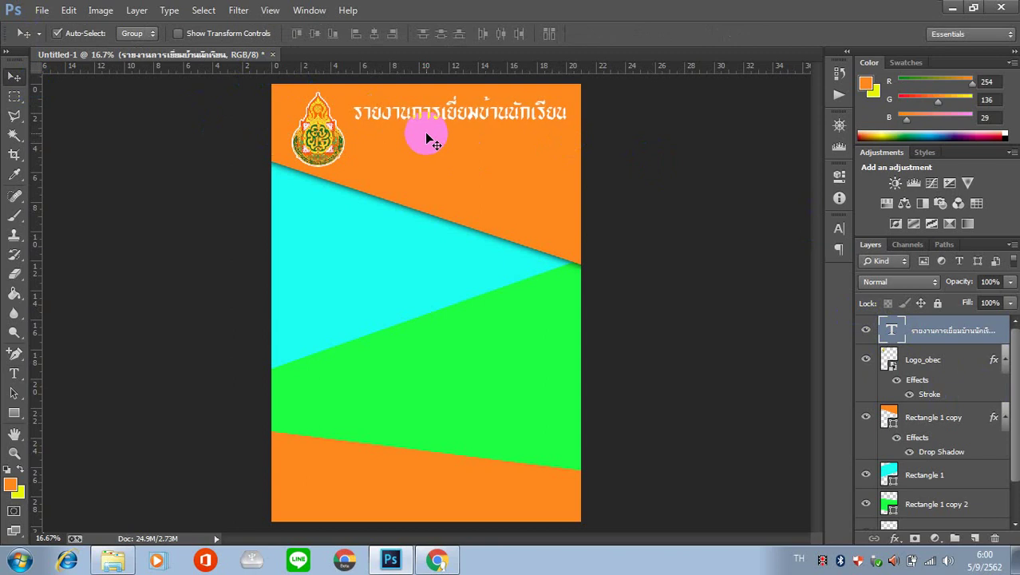
pyautogui.hotkey('shift', 'Left')
pyautogui.hotkey('shift', 'Left')
pyautogui.hotkey('shift', 'Left')
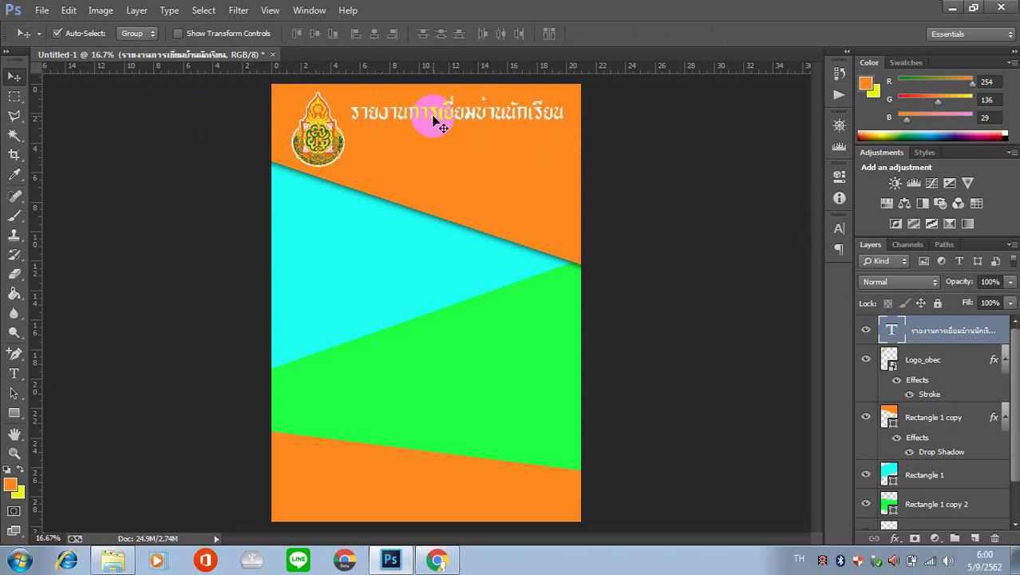
pyautogui.click(14, 373)
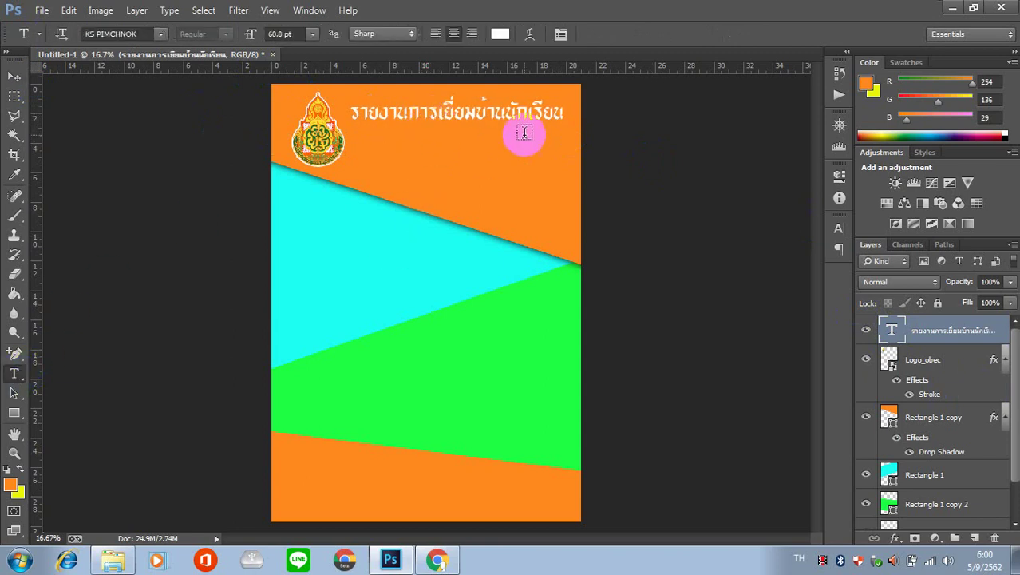
pyautogui.click(563, 113)
pyautogui.write('ชั้นประ')
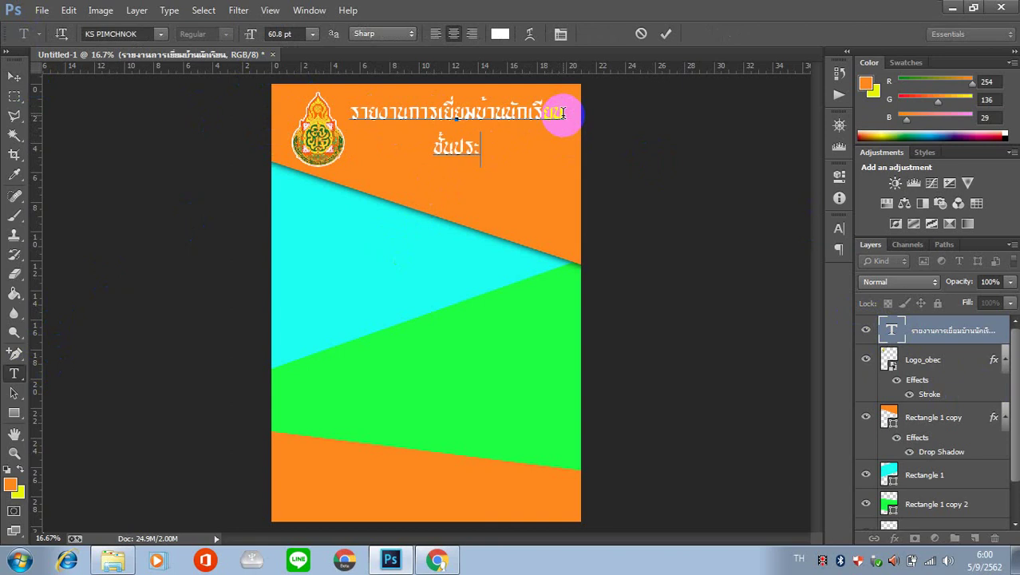
pyautogui.write('ถม')
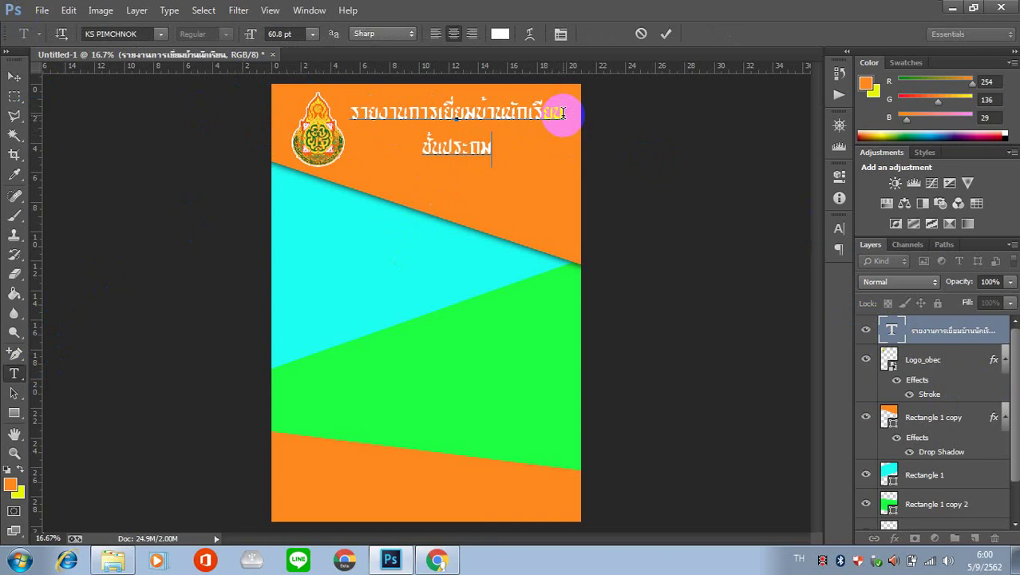
pyautogui.write('ศึกษา')
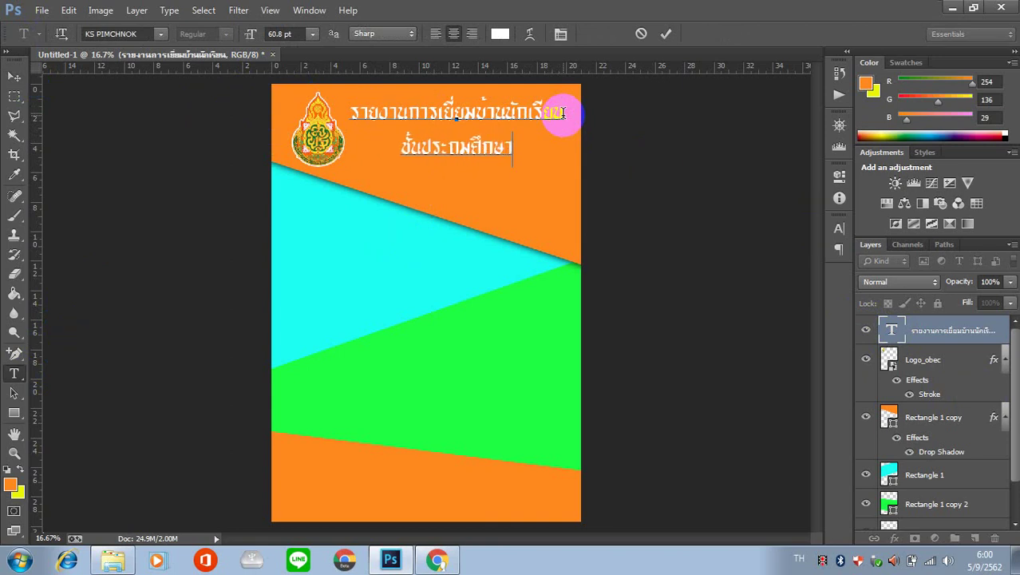
pyautogui.write('ปีที่')
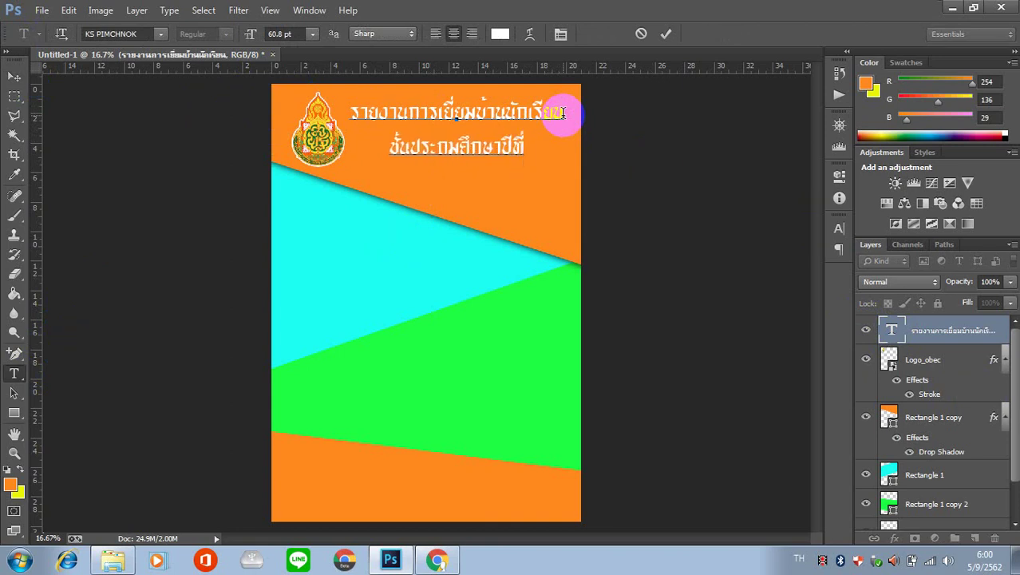
pyautogui.write(' ๔')
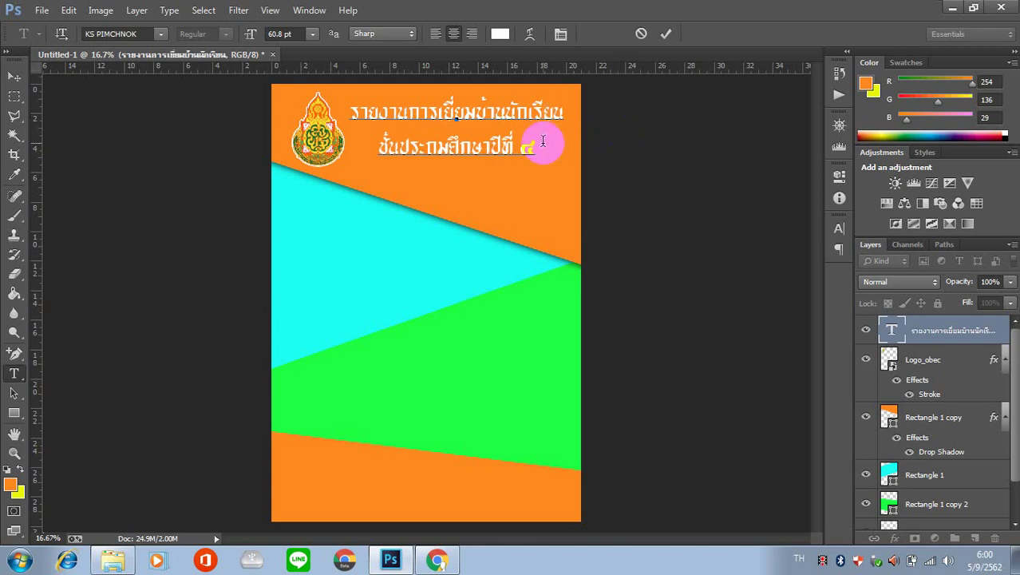
# Step: Resize the second title line to 48 pt
pyautogui.moveTo(549, 145); pyautogui.dragTo(351, 164)
pyautogui.click(312, 34)
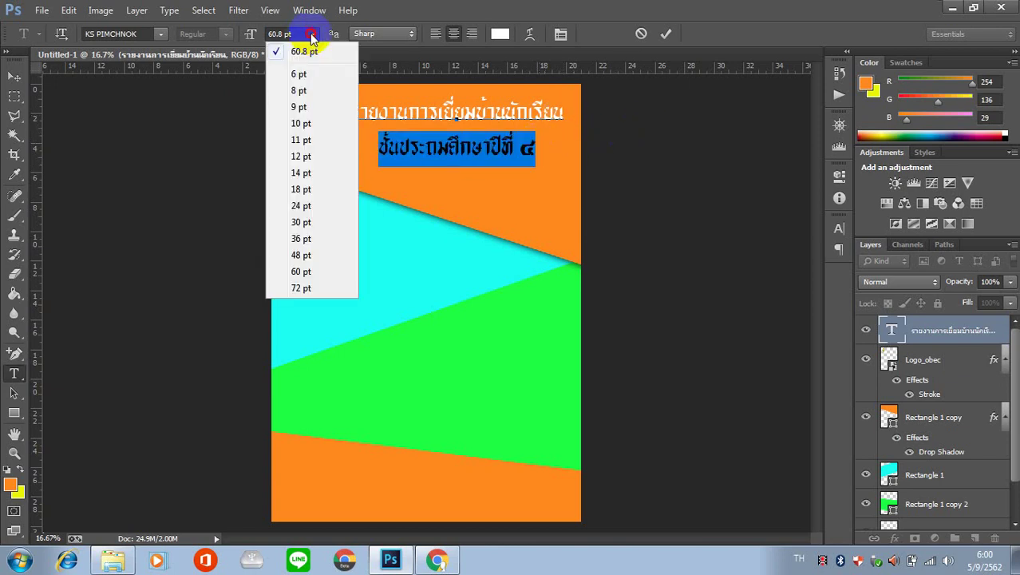
pyautogui.click(306, 239)
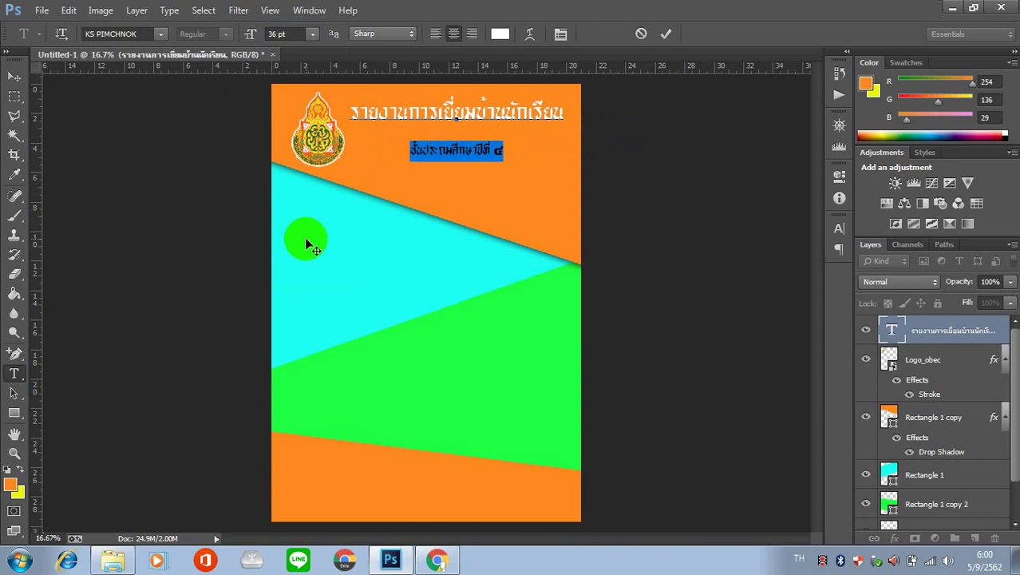
pyautogui.click(314, 35)
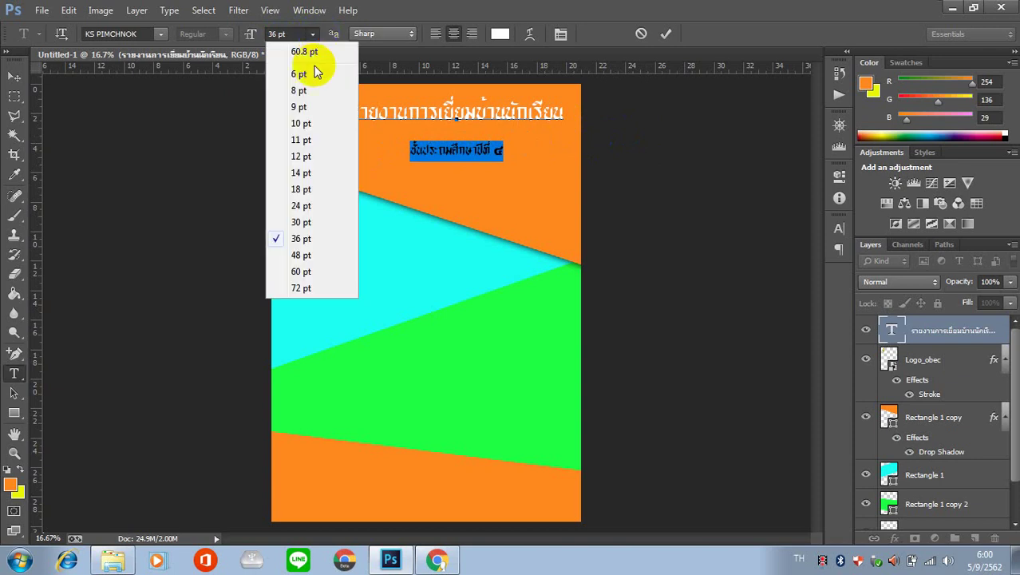
pyautogui.click(301, 255)
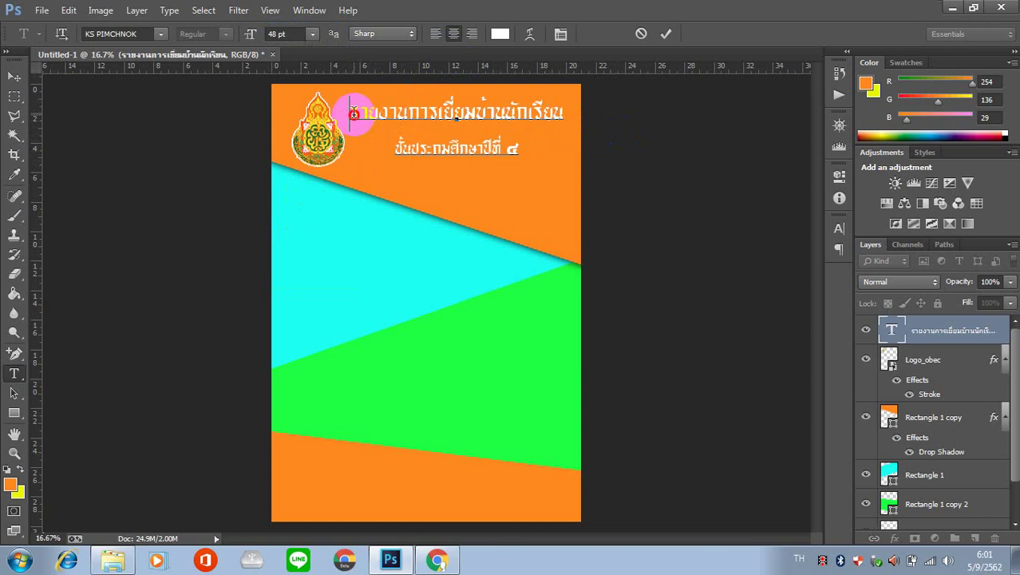
# Step: Left-align both title lines and move the block next to the logo
pyautogui.moveTo(357, 111); pyautogui.dragTo(541, 149)
pyautogui.click(436, 35)
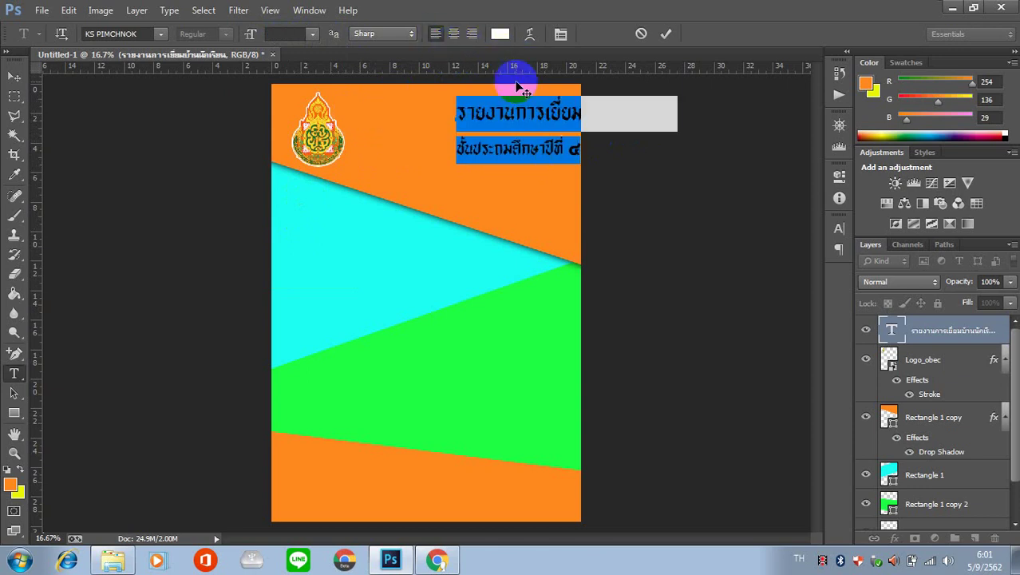
pyautogui.click(13, 77)
pyautogui.click(503, 116)
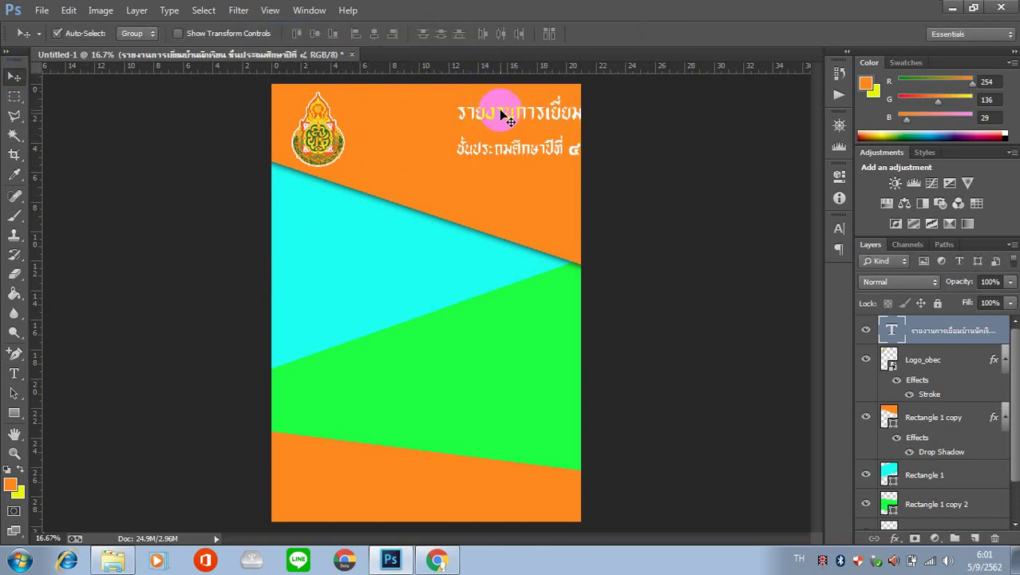
pyautogui.moveTo(504, 118); pyautogui.dragTo(404, 116)
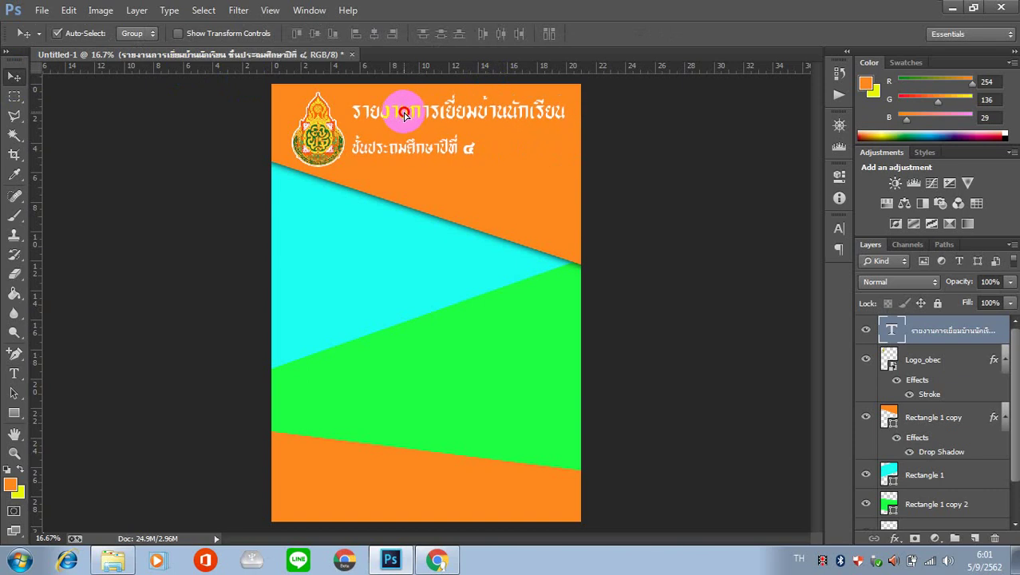
# Step: Set the title's line spacing (leading) to 48 pt in the Character panel
pyautogui.click(881, 326)
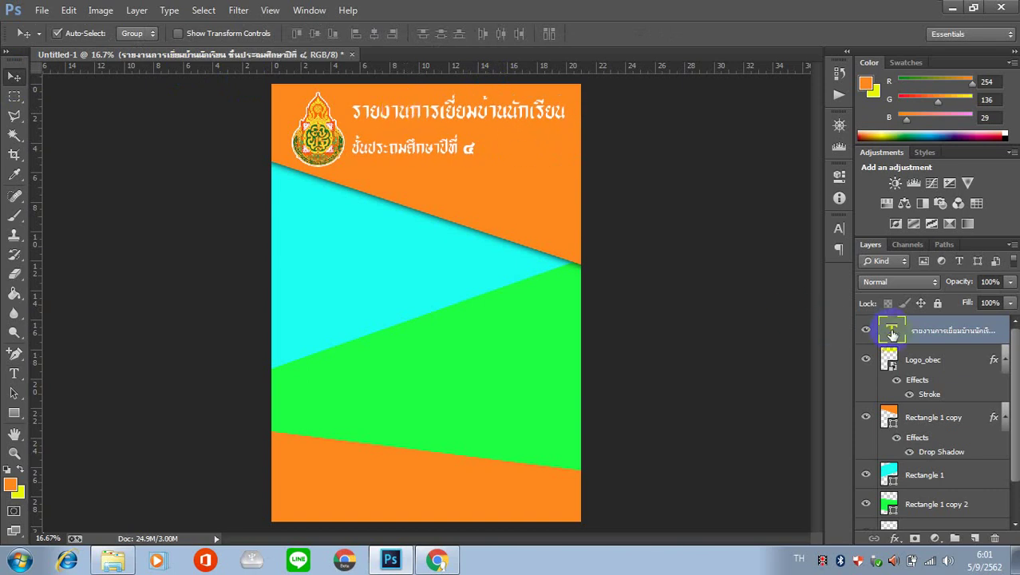
pyautogui.doubleClick(893, 334)
pyautogui.click(839, 228)
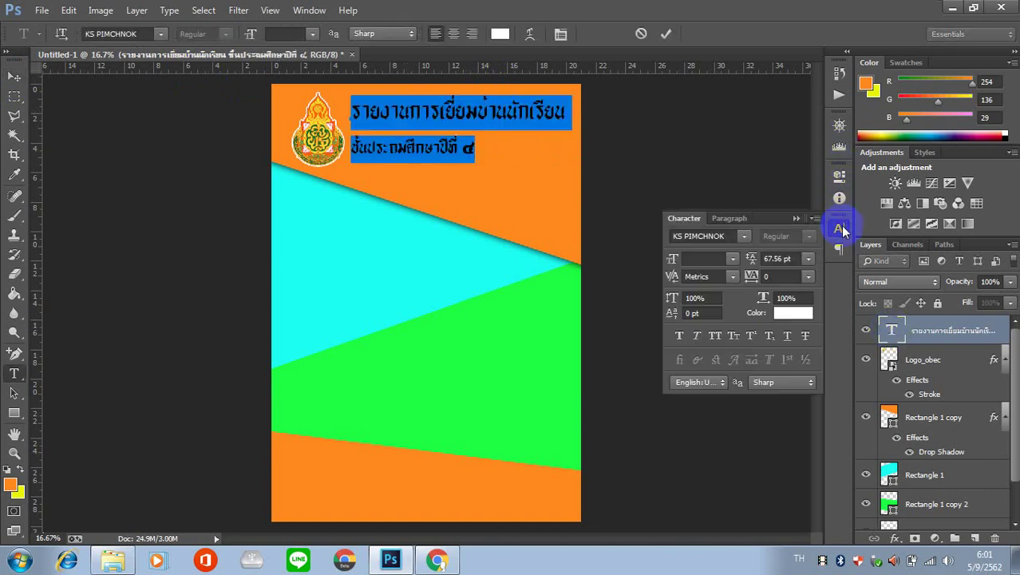
pyautogui.click(809, 276)
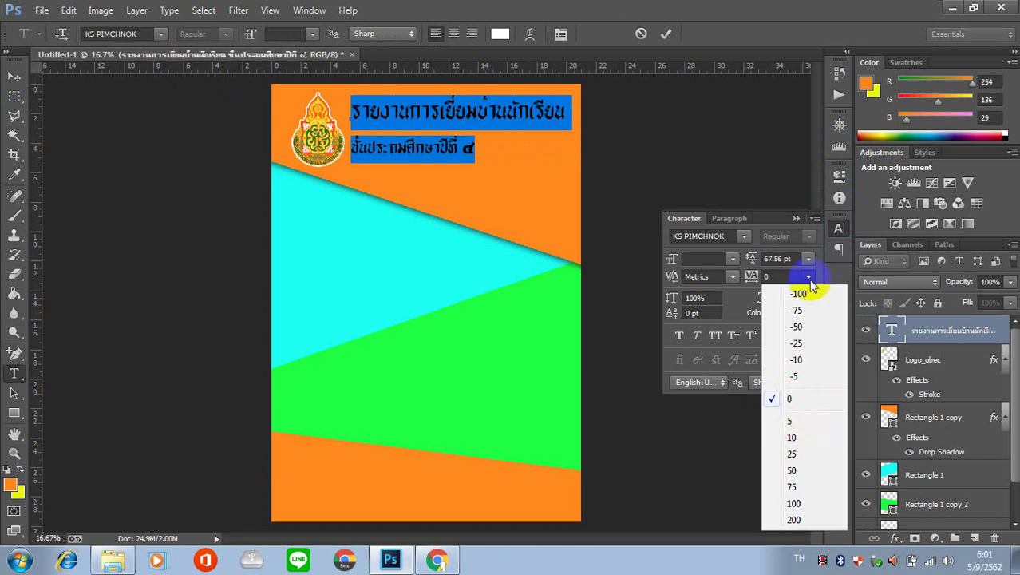
pyautogui.click(808, 260)
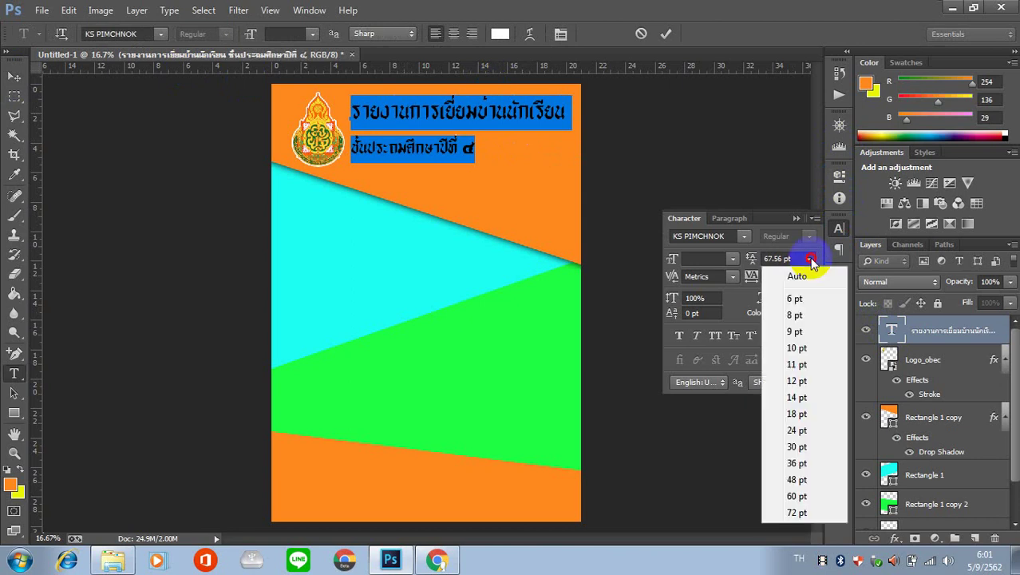
pyautogui.click(805, 487)
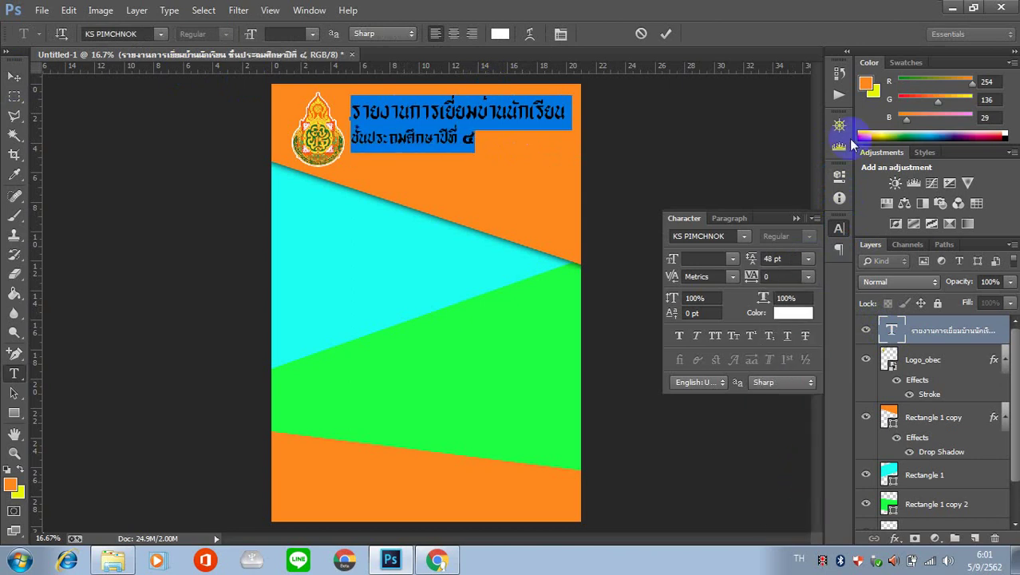
pyautogui.click(16, 75)
pyautogui.moveTo(470, 88); pyautogui.dragTo(443, 125)
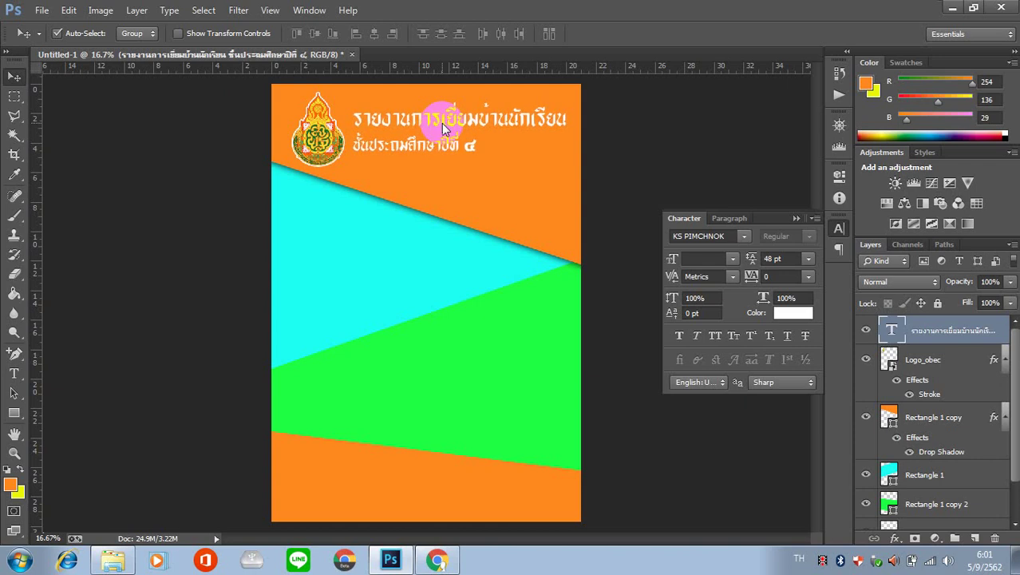
# Step: Add a default drop shadow (75% opacity, 5 px distance, 5 px size) to the title text
pyautogui.click(528, 176)
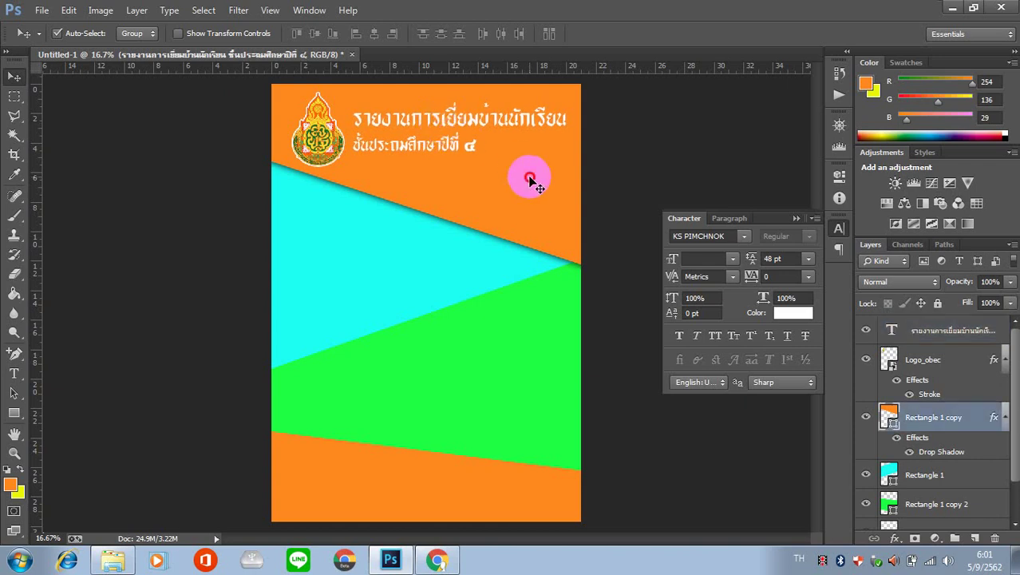
pyautogui.click(839, 229)
pyautogui.click(528, 121)
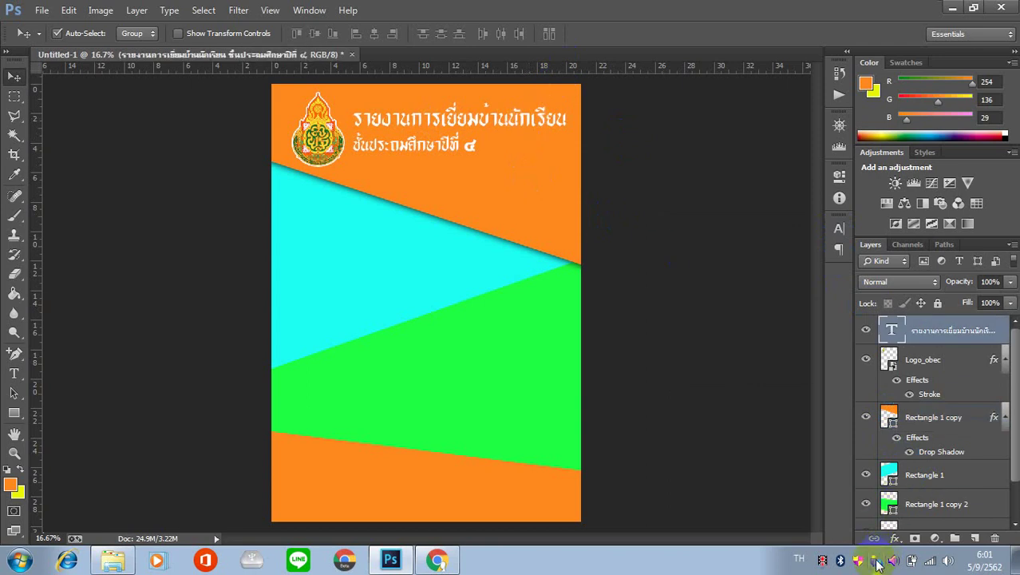
pyautogui.click(893, 540)
pyautogui.click(909, 528)
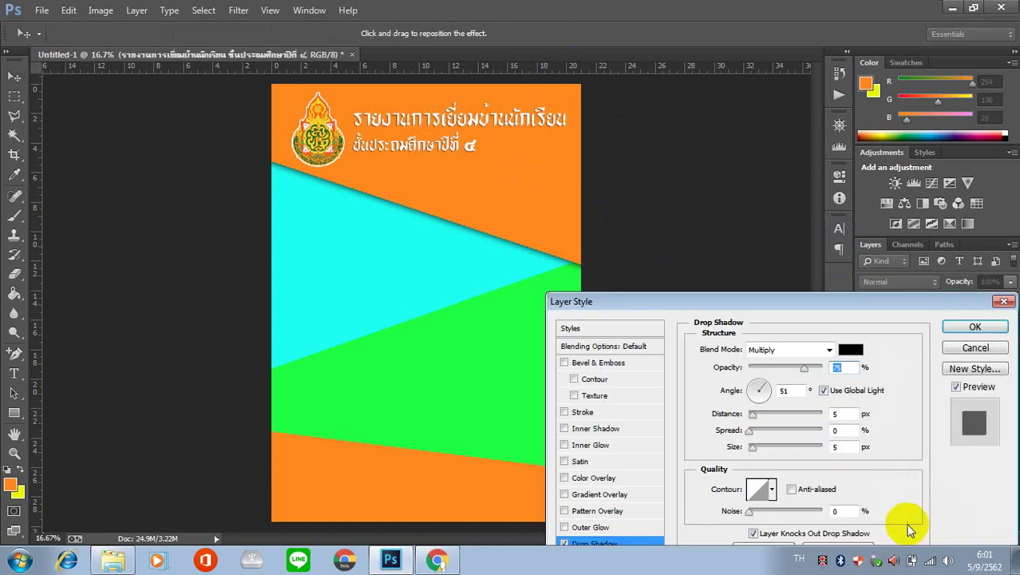
pyautogui.click(974, 327)
# Step: Draw an ellipse on the orange band to the right of the subtitle
pyautogui.scroll(2, 476, 160)
pyautogui.scroll(2, 468, 34)
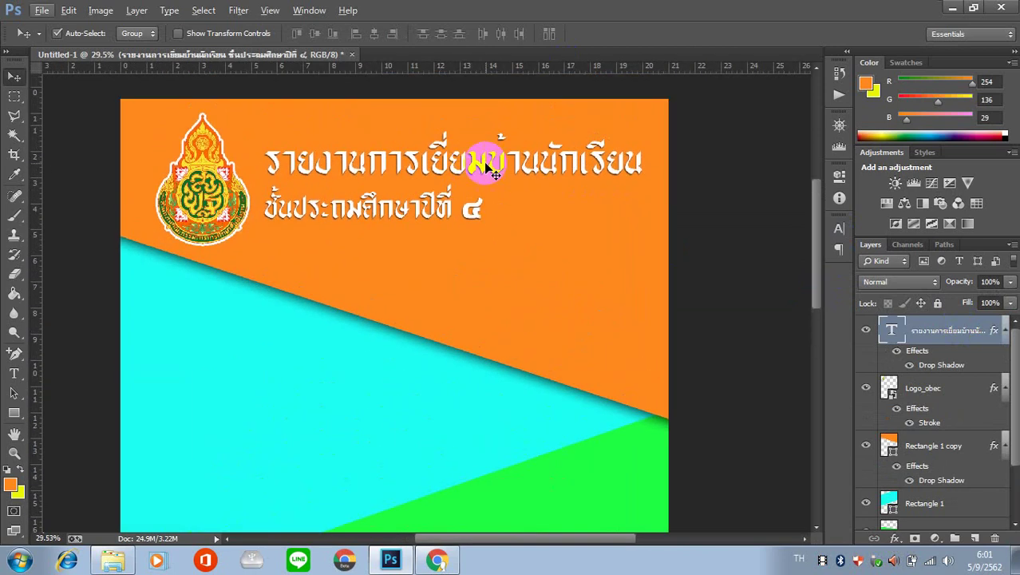
pyautogui.scroll(1, 473, 217)
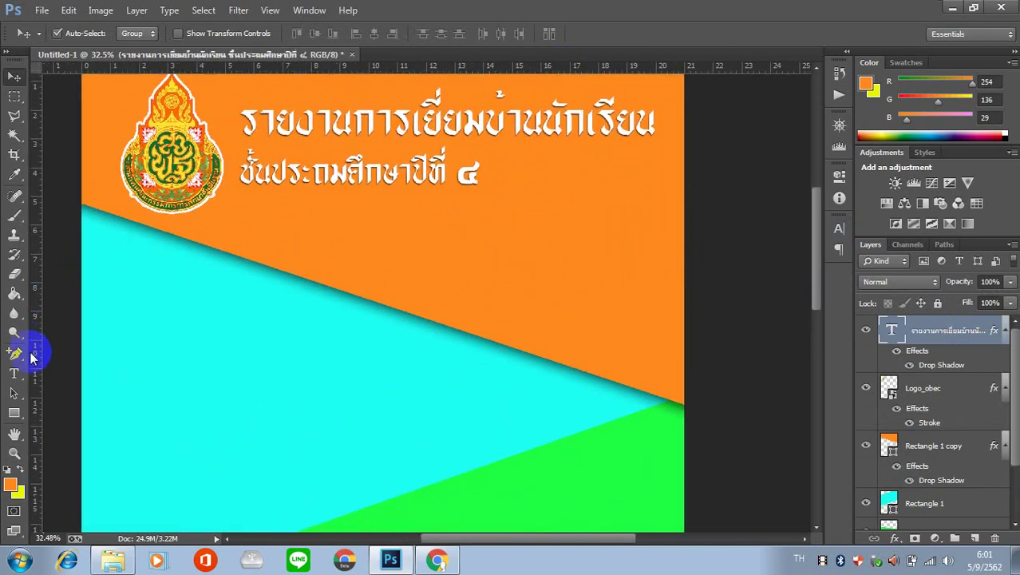
pyautogui.moveTo(16, 421); pyautogui.dragTo(76, 440)
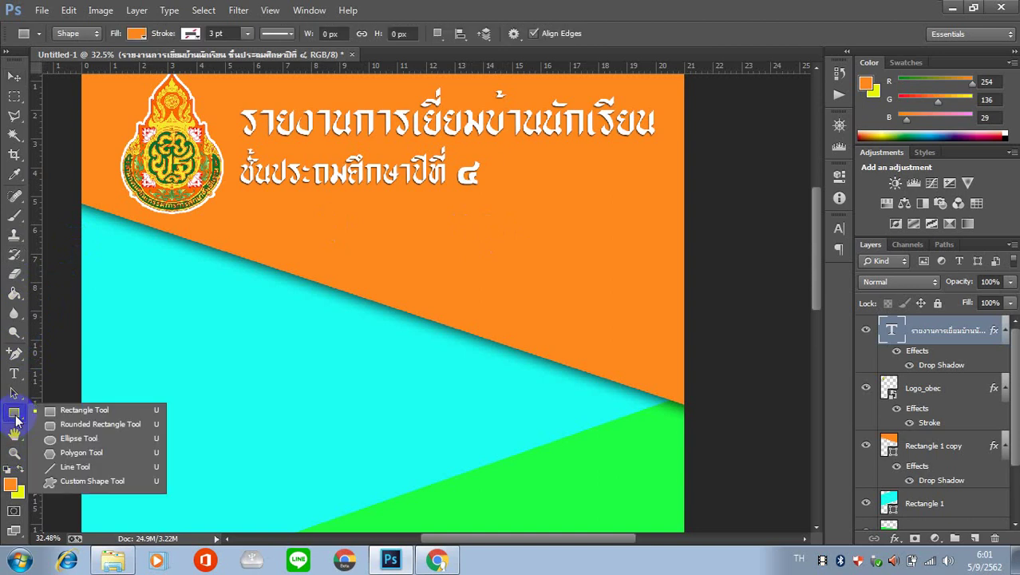
pyautogui.click(72, 443)
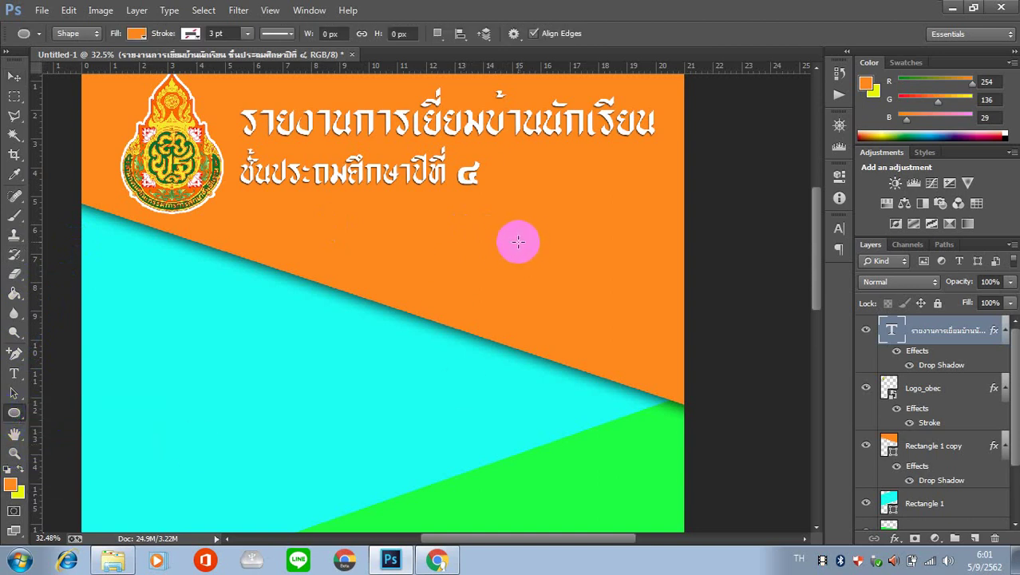
pyautogui.moveTo(482, 214); pyautogui.dragTo(678, 357)
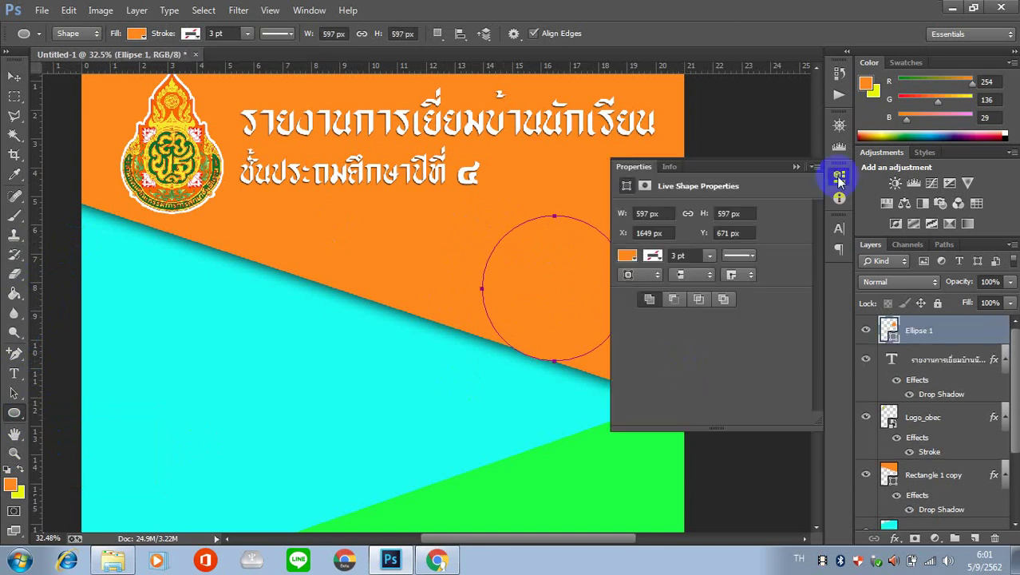
pyautogui.click(839, 175)
# Step: Enlarge the circle and shift it down-right with Free Transform
pyautogui.click(13, 79)
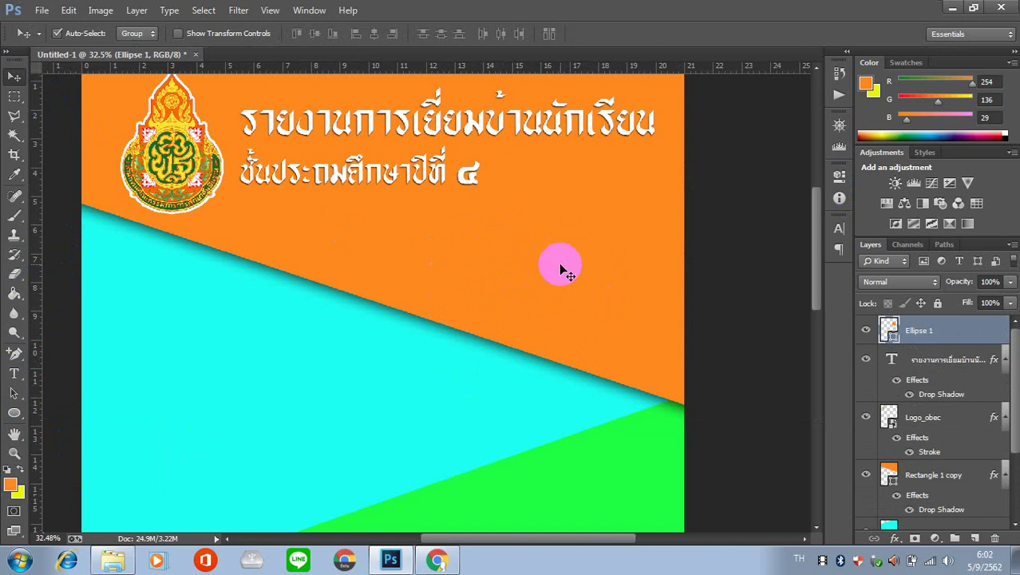
pyautogui.hotkey('ctrl', 't')
pyautogui.moveTo(488, 182); pyautogui.dragTo(467, 170)
pyautogui.moveTo(485, 216); pyautogui.dragTo(521, 247)
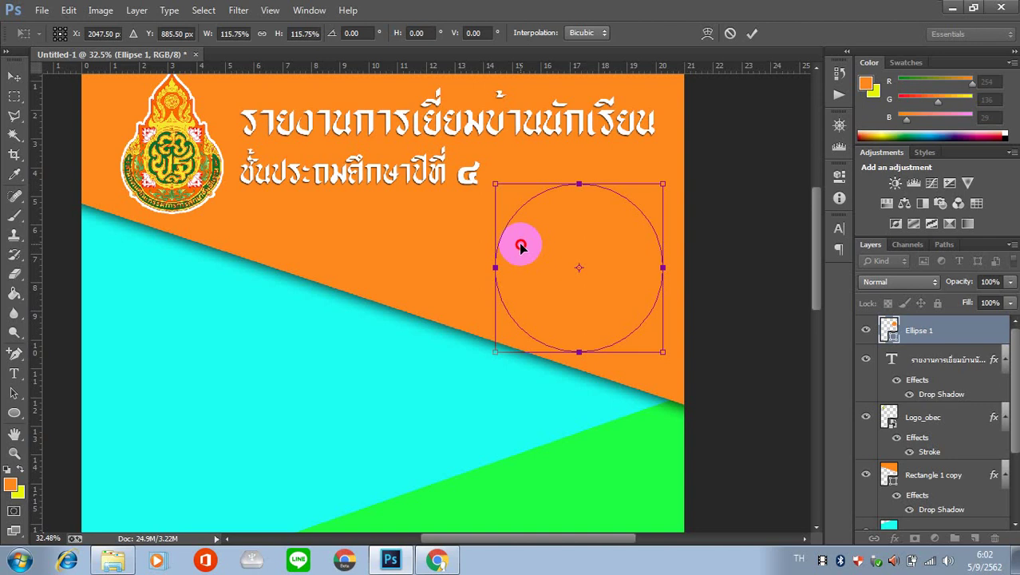
pyautogui.press('Return')
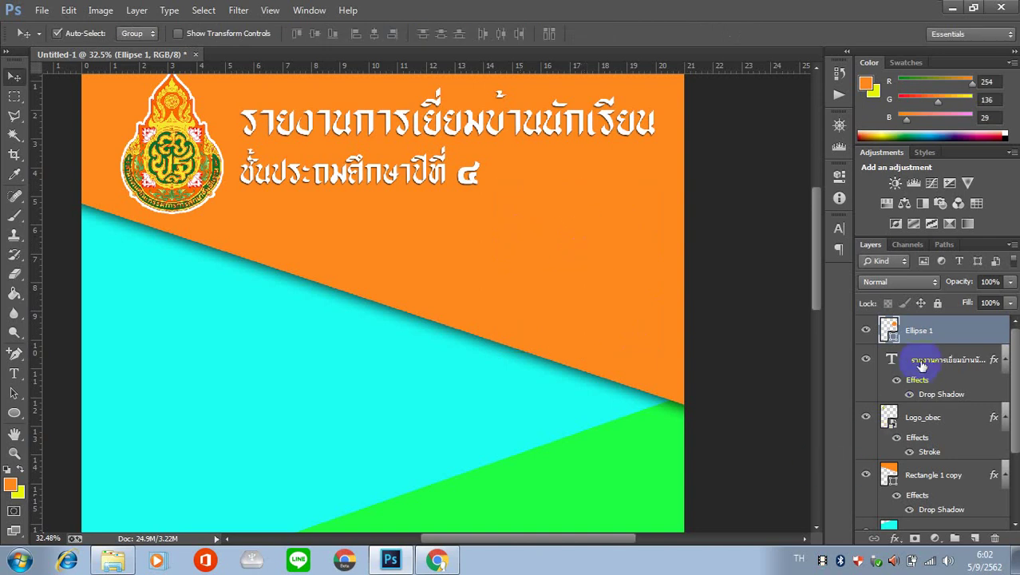
# Step: Change the circle's fill colour to white
pyautogui.click(884, 335)
pyautogui.doubleClick(891, 337)
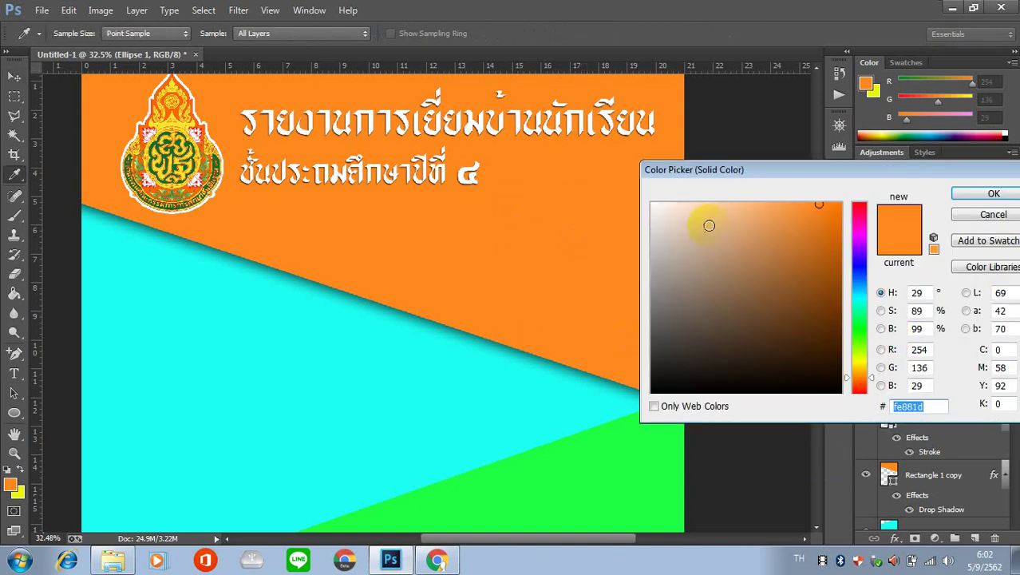
pyautogui.moveTo(708, 221); pyautogui.dragTo(538, 163)
pyautogui.click(994, 197)
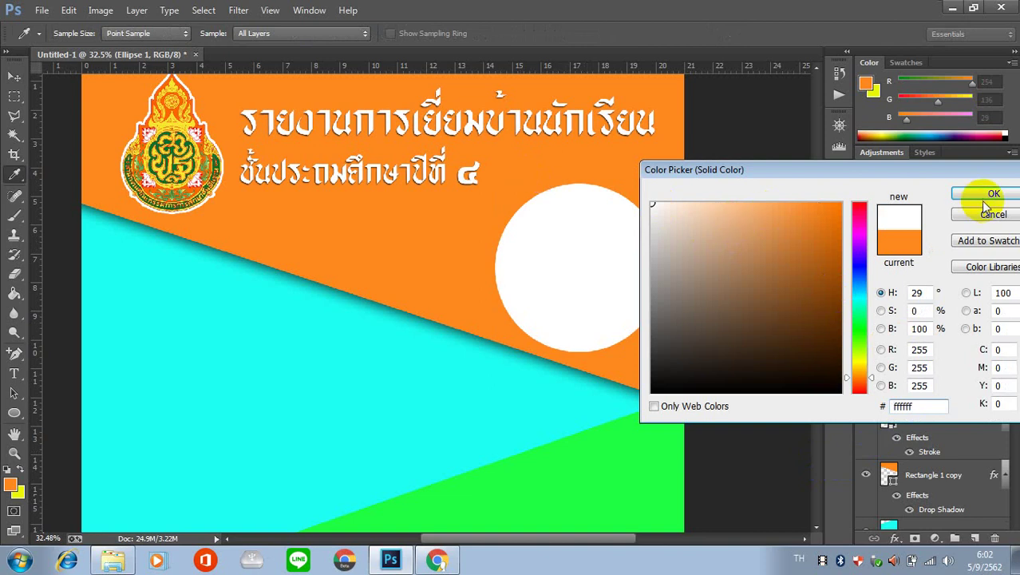
pyautogui.click(994, 197)
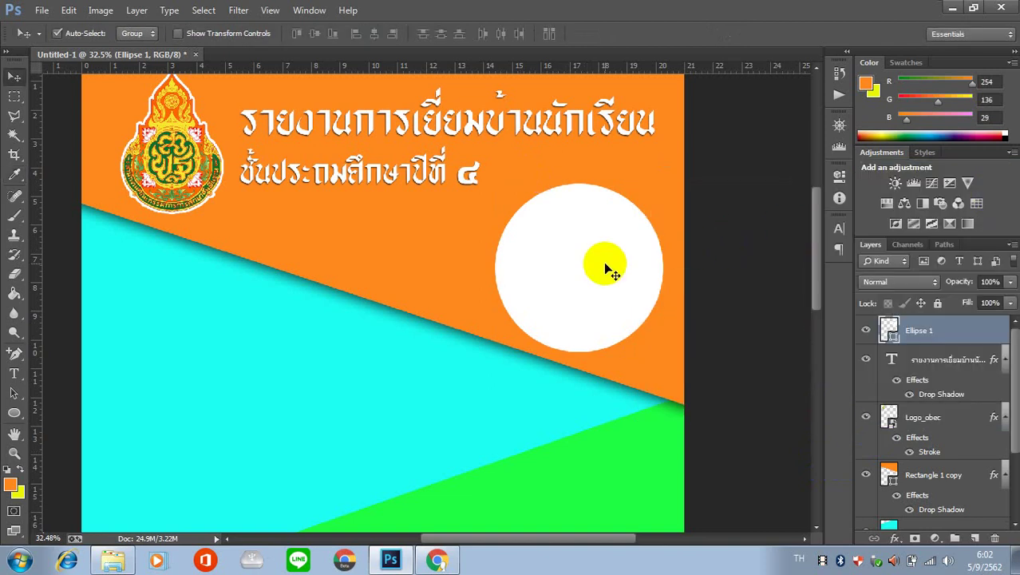
# Step: Scale the white circle up to about 114% and reposition it
pyautogui.hotkey('ctrl', 't')
pyautogui.moveTo(664, 185); pyautogui.dragTo(689, 170)
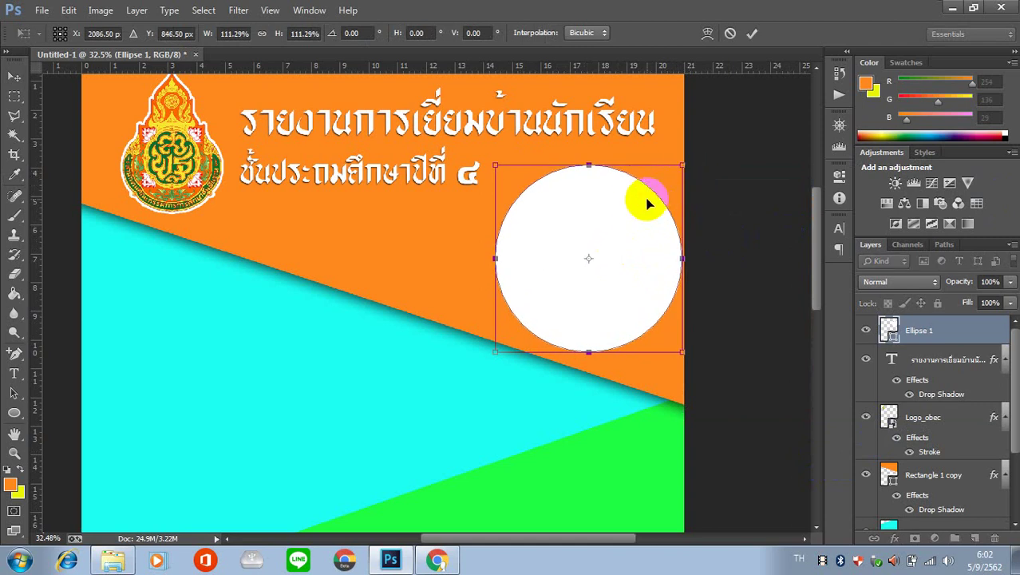
pyautogui.moveTo(647, 200); pyautogui.dragTo(631, 197)
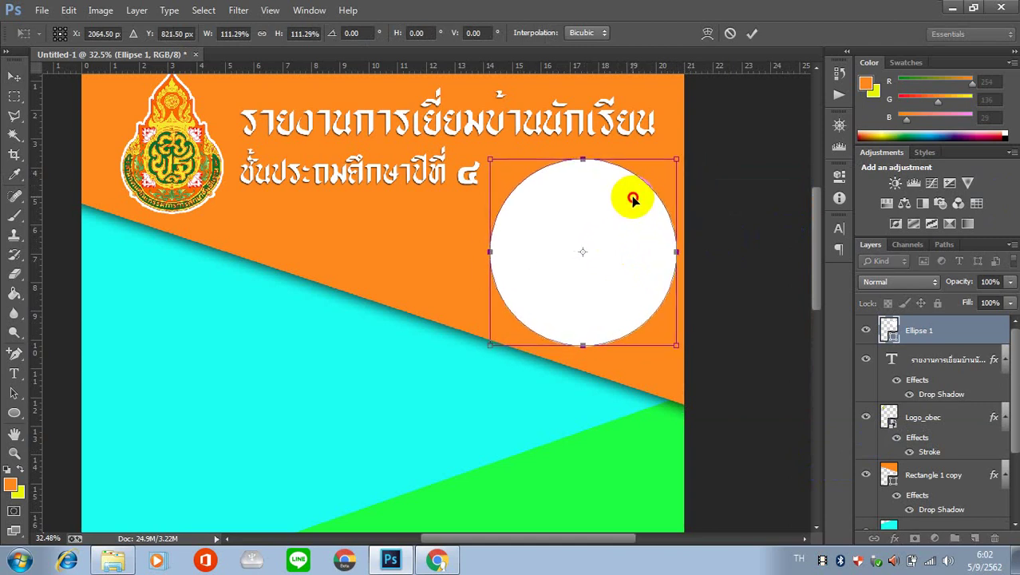
pyautogui.moveTo(486, 348); pyautogui.dragTo(485, 350)
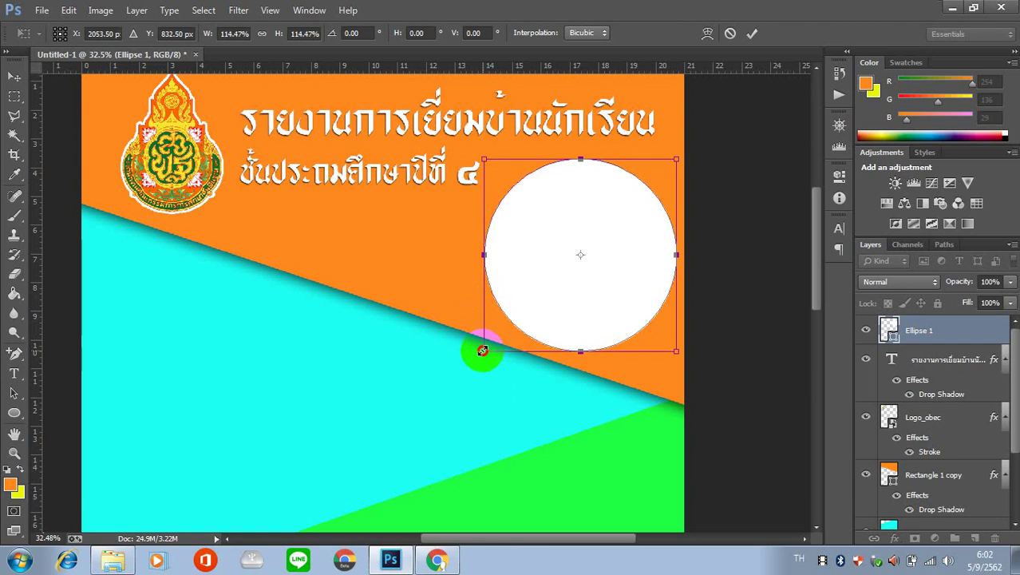
pyautogui.press('Return')
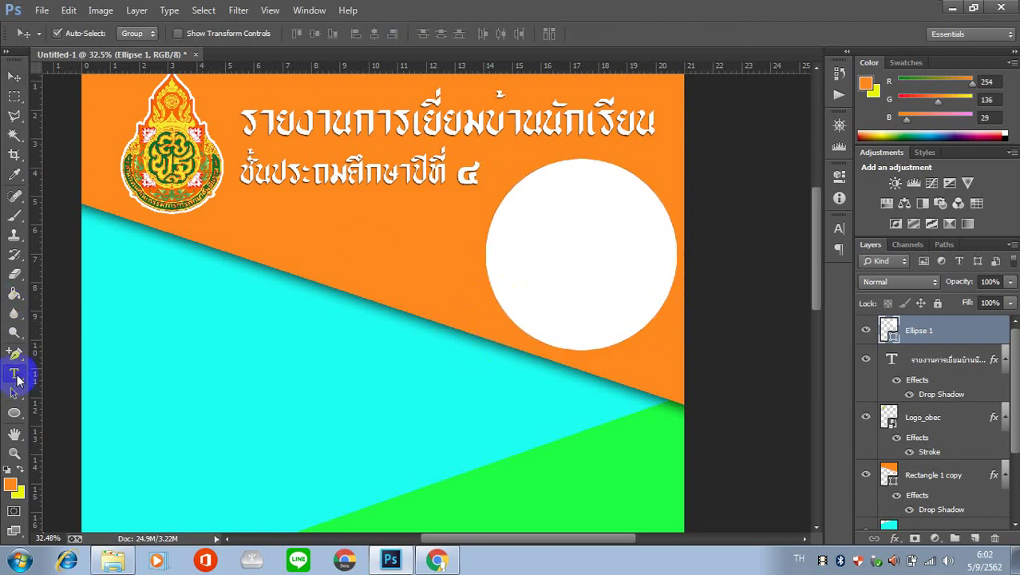
# Step: Start a text line near the circle using the poster's sampled orange as text colour
pyautogui.click(14, 373)
pyautogui.click(12, 77)
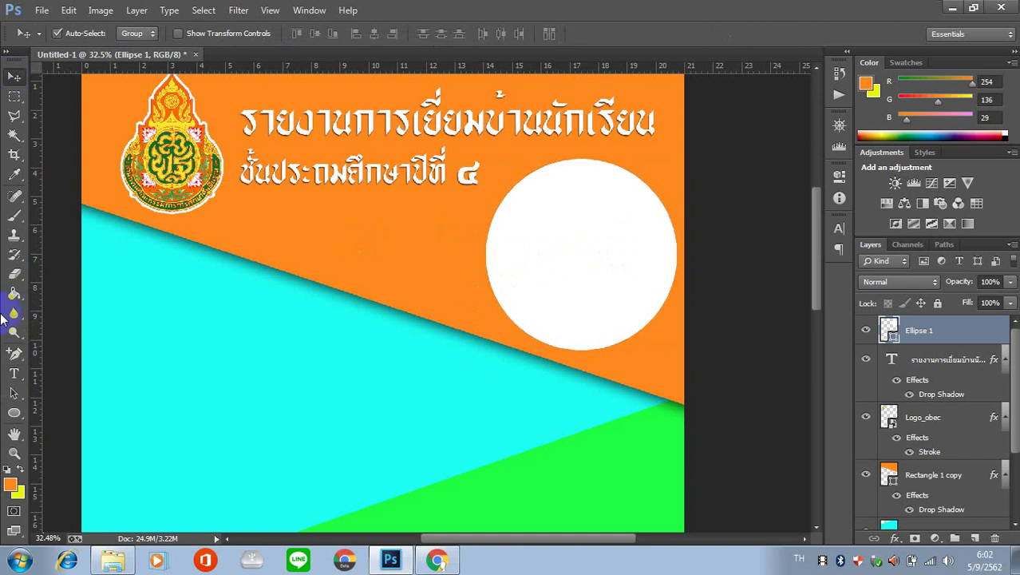
pyautogui.click(14, 372)
pyautogui.click(412, 250)
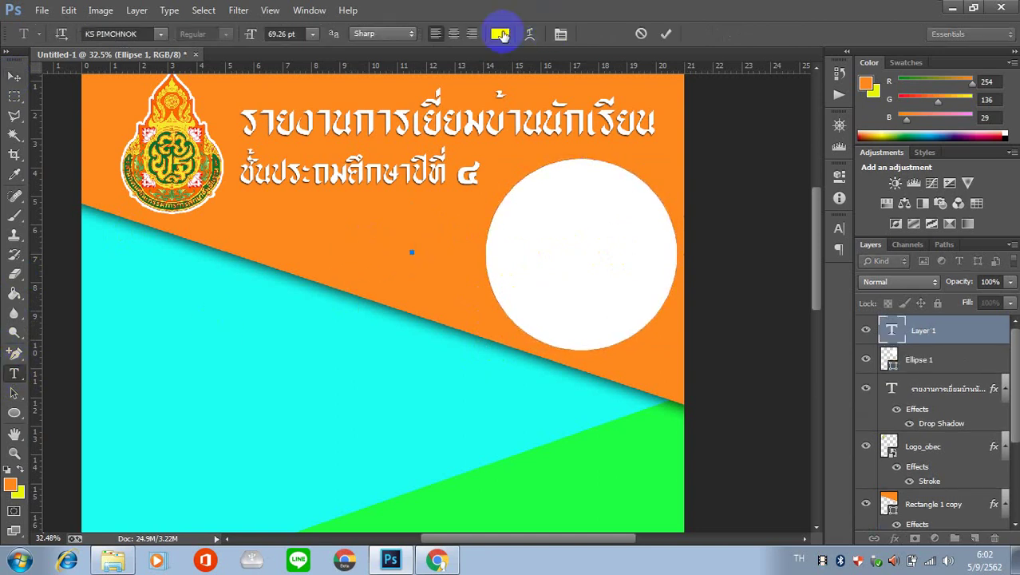
pyautogui.click(501, 33)
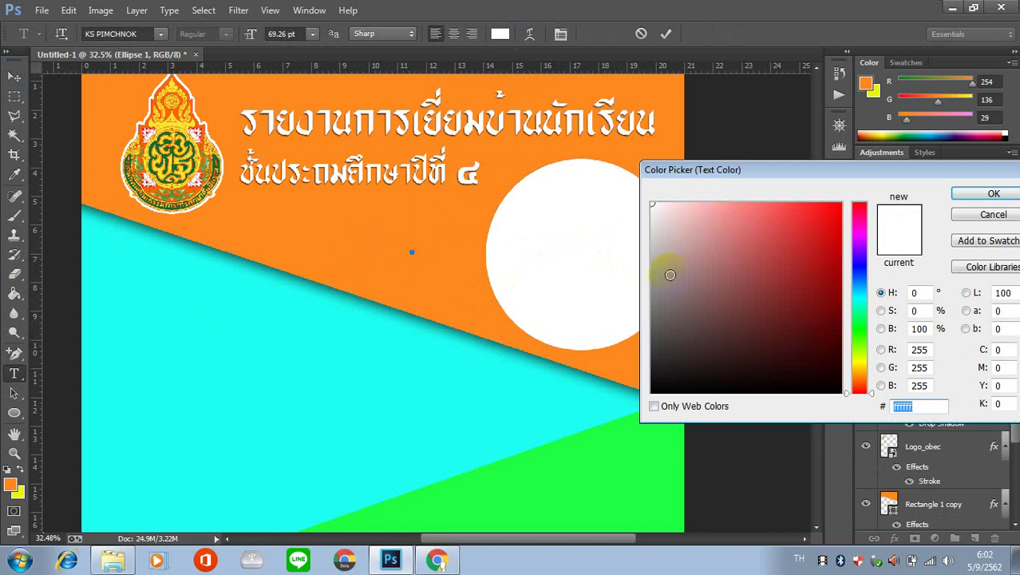
pyautogui.click(451, 237)
pyautogui.click(982, 196)
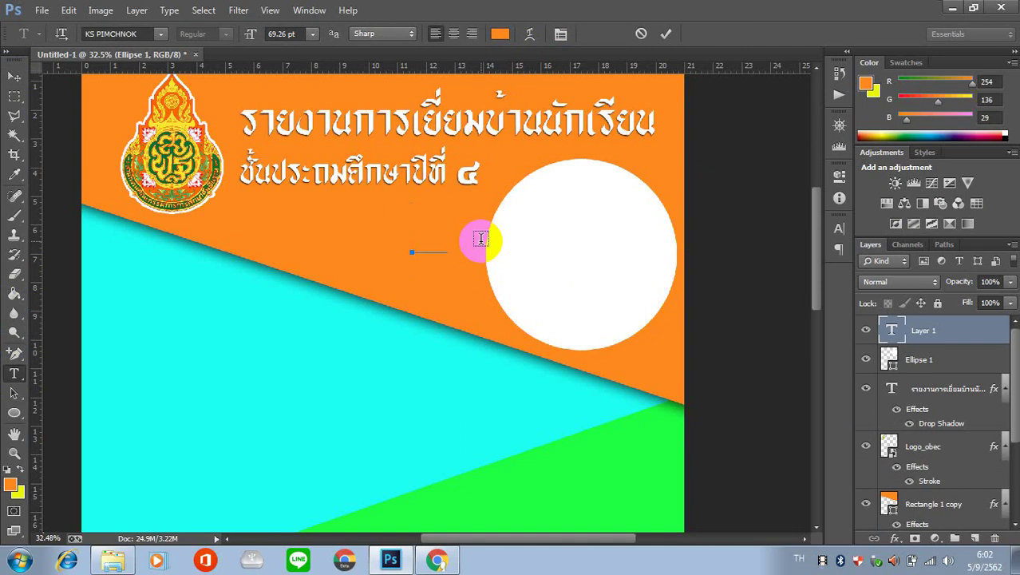
# Step: Type the year ๒๕๖๒ inside the circle with ปีการศึกษา on a line above it
pyautogui.write('๒')
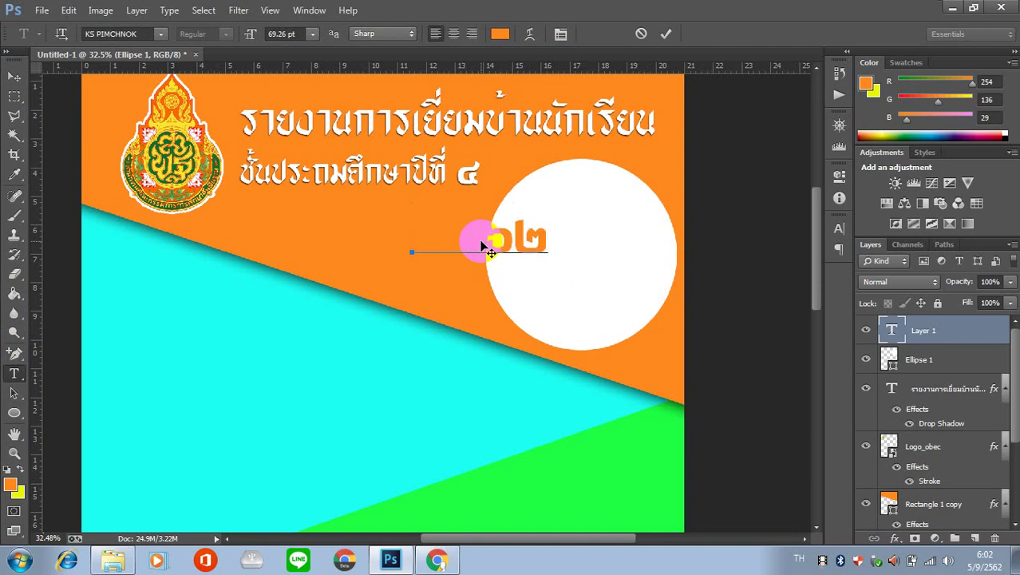
pyautogui.click(14, 76)
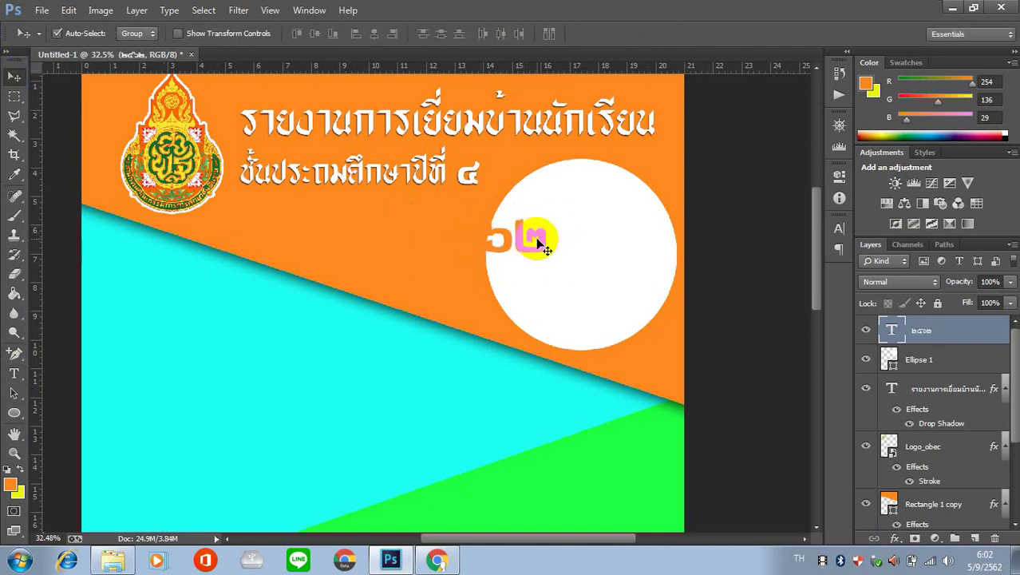
pyautogui.moveTo(547, 250)
pyautogui.mouseDown()
pyautogui.moveTo(550, 237)
pyautogui.moveTo(645, 254)
pyautogui.mouseUp()
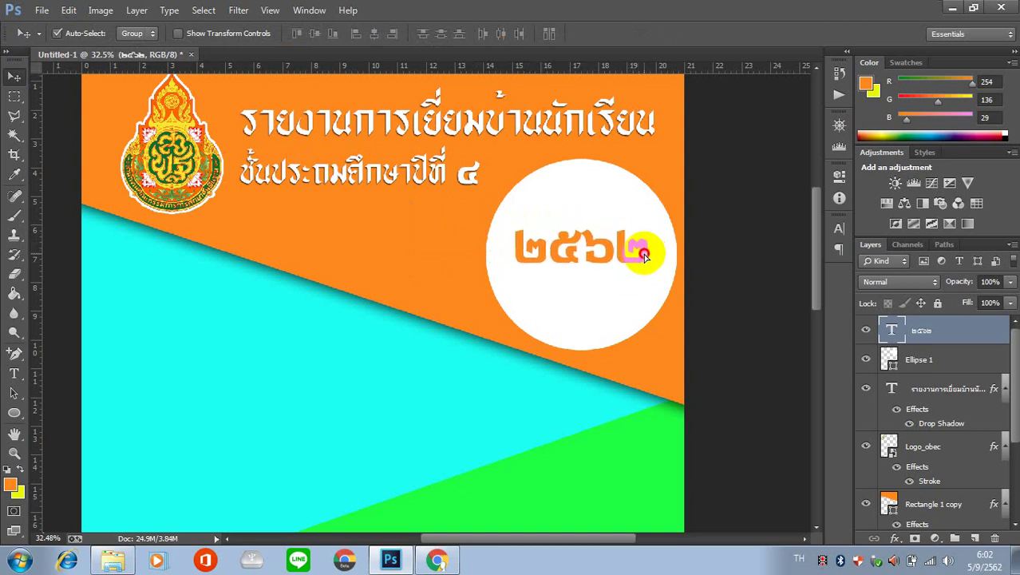
pyautogui.moveTo(645, 253)
pyautogui.mouseDown()
pyautogui.moveTo(643, 285)
pyautogui.moveTo(644, 243)
pyautogui.mouseUp()
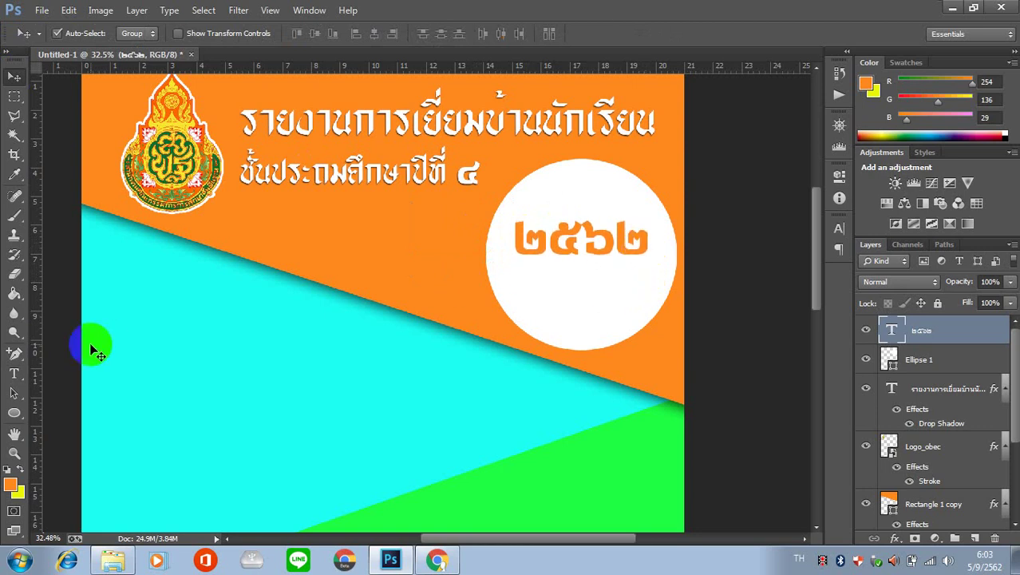
pyautogui.click(13, 373)
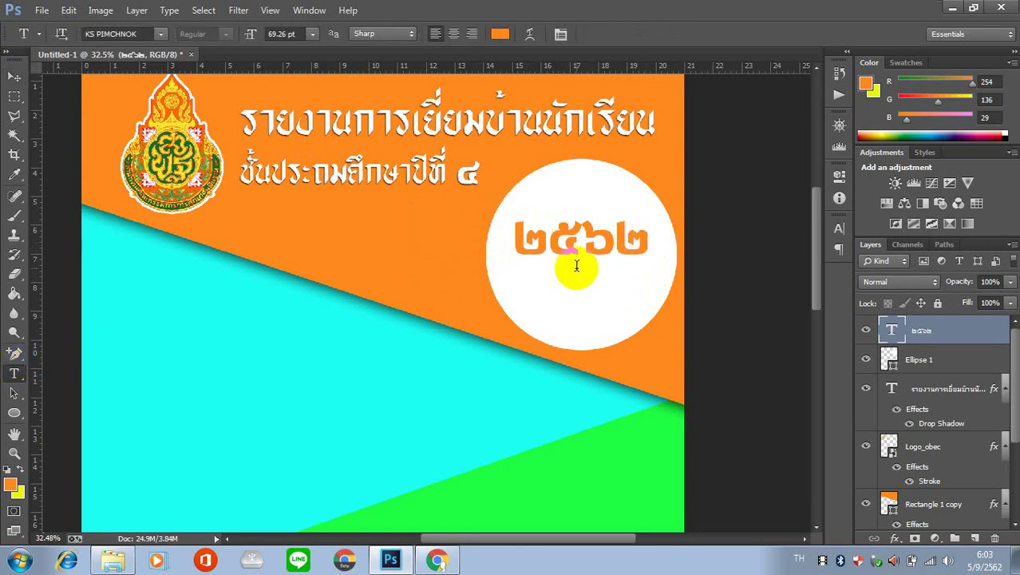
pyautogui.click(521, 233)
pyautogui.write('ป')
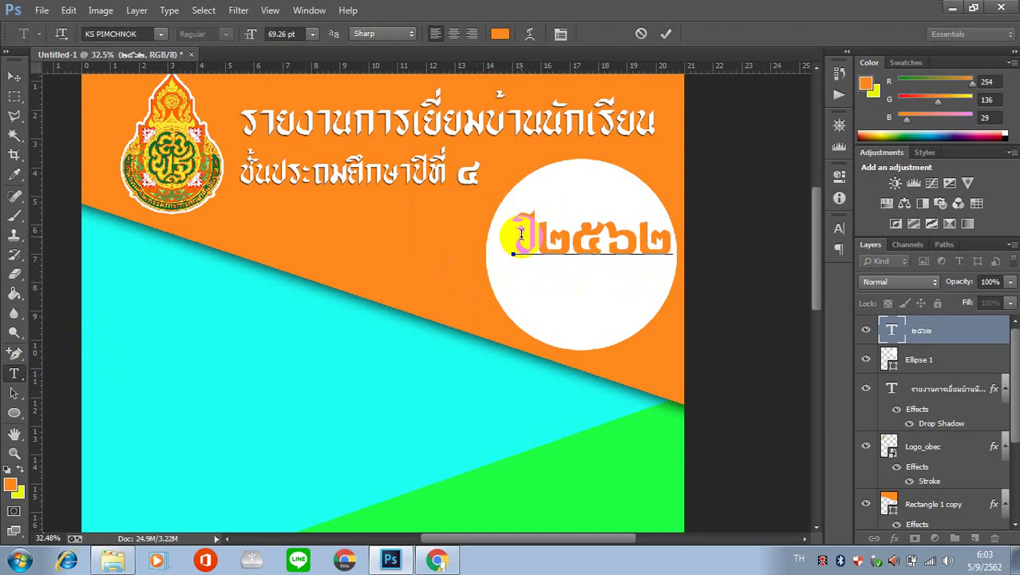
pyautogui.write('การศ')
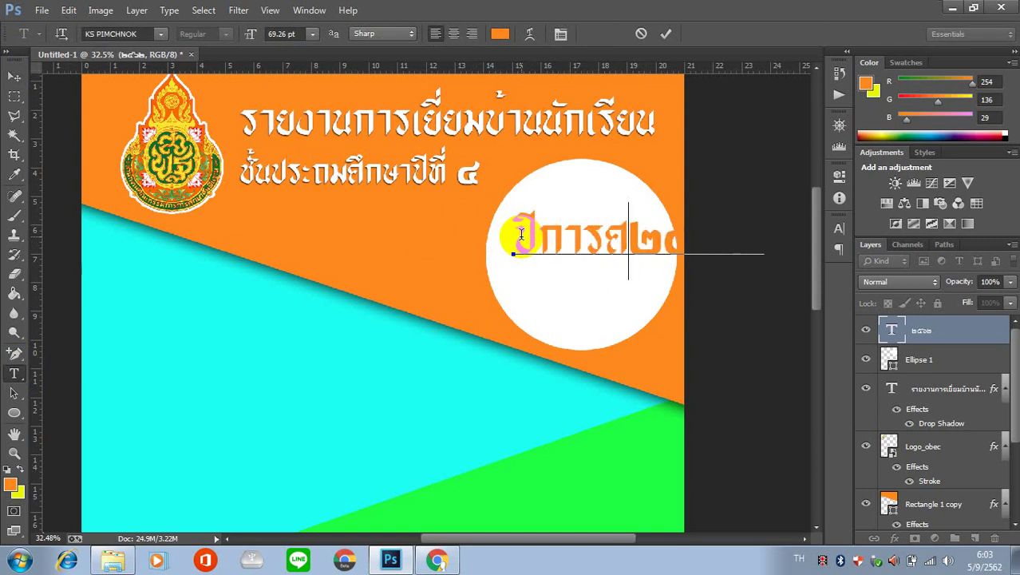
pyautogui.write('ึกษ')
pyautogui.write('ษ')
pyautogui.press('Return')
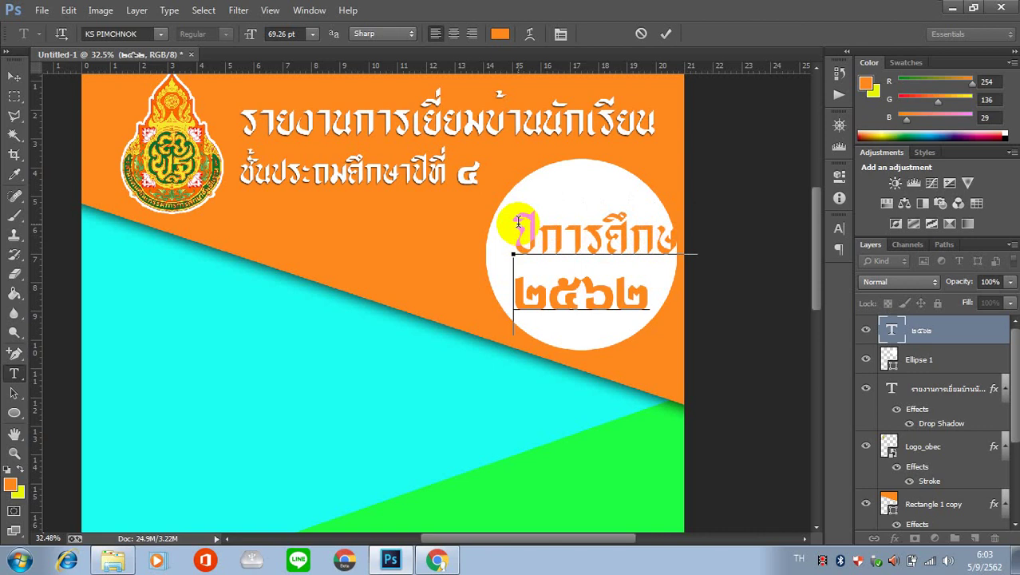
# Step: Set the ปีการศึกษา line to 48 pt and center the two-line text within the circle
pyautogui.moveTo(517, 232); pyautogui.dragTo(736, 221)
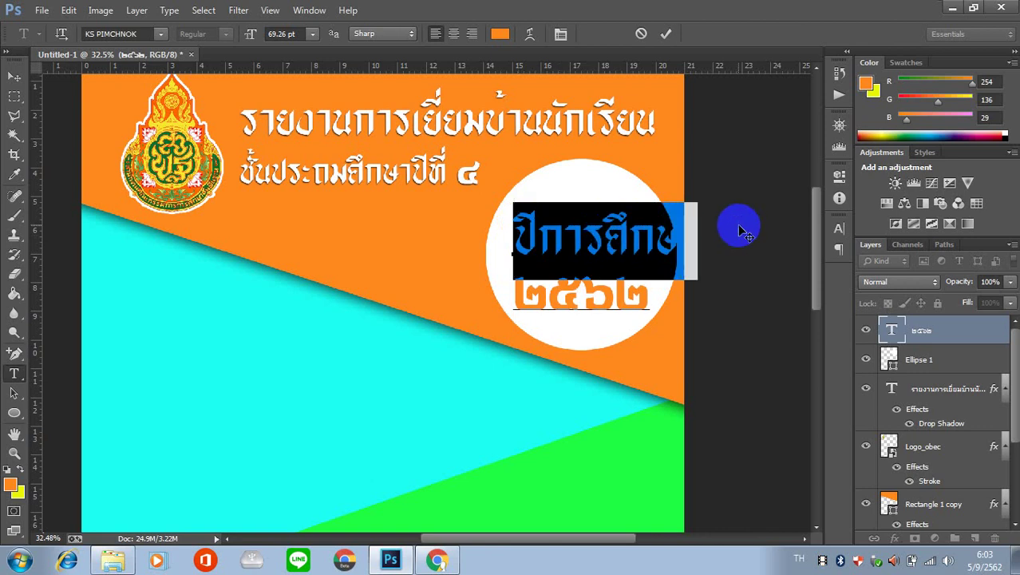
pyautogui.click(313, 34)
pyautogui.click(303, 255)
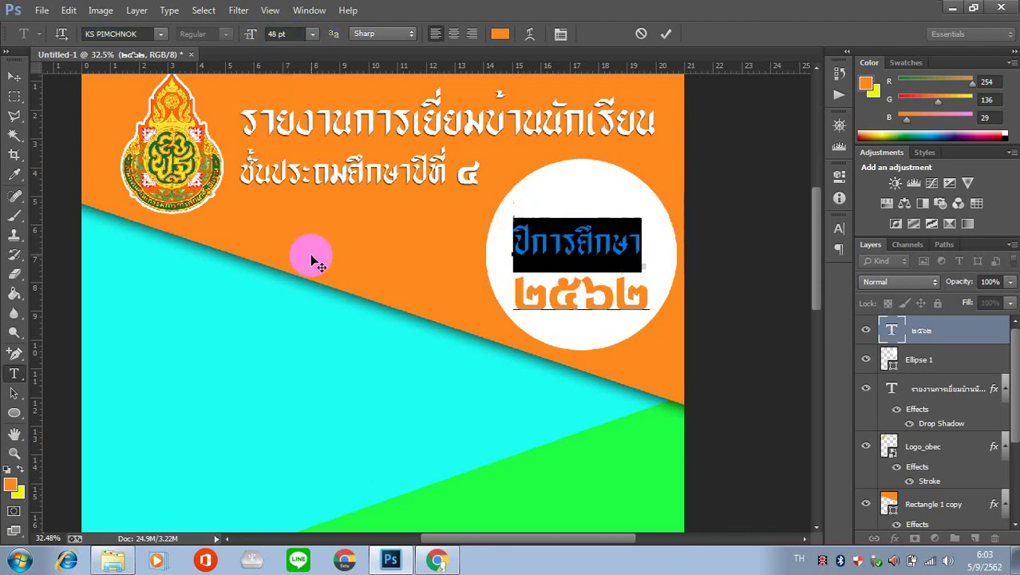
pyautogui.click(14, 76)
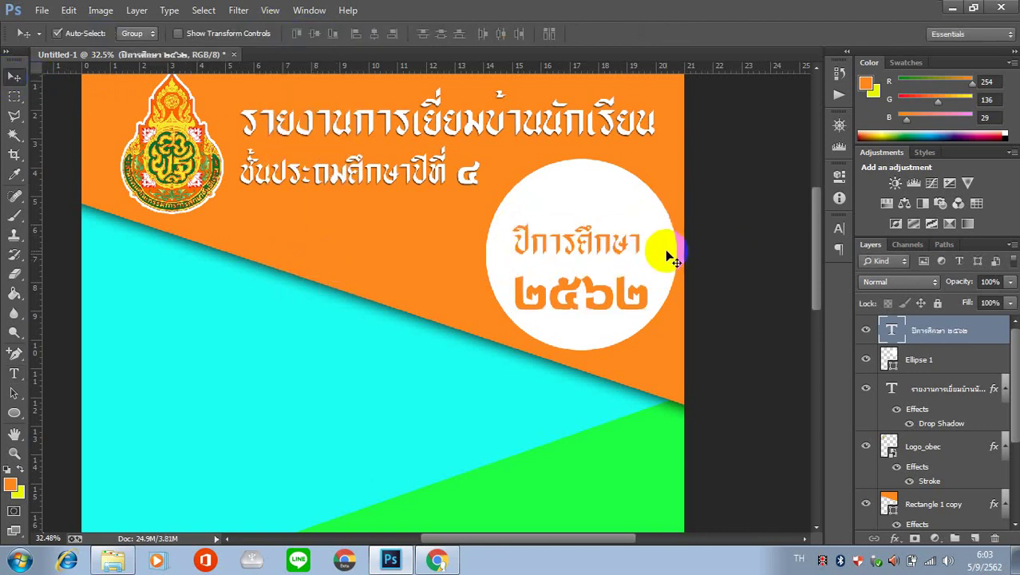
pyautogui.moveTo(605, 243); pyautogui.dragTo(609, 226)
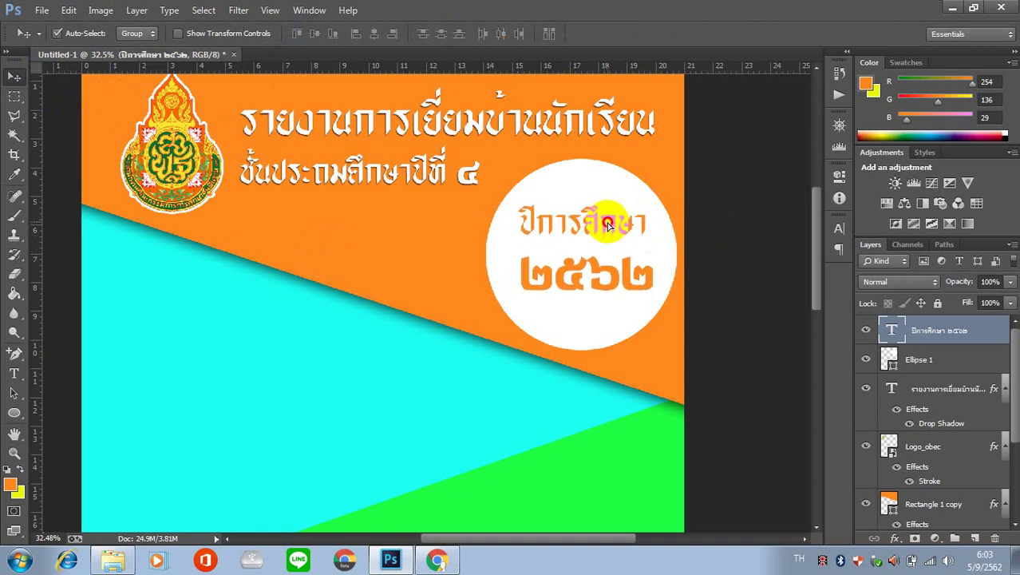
pyautogui.hotkey('shift', 'Left')
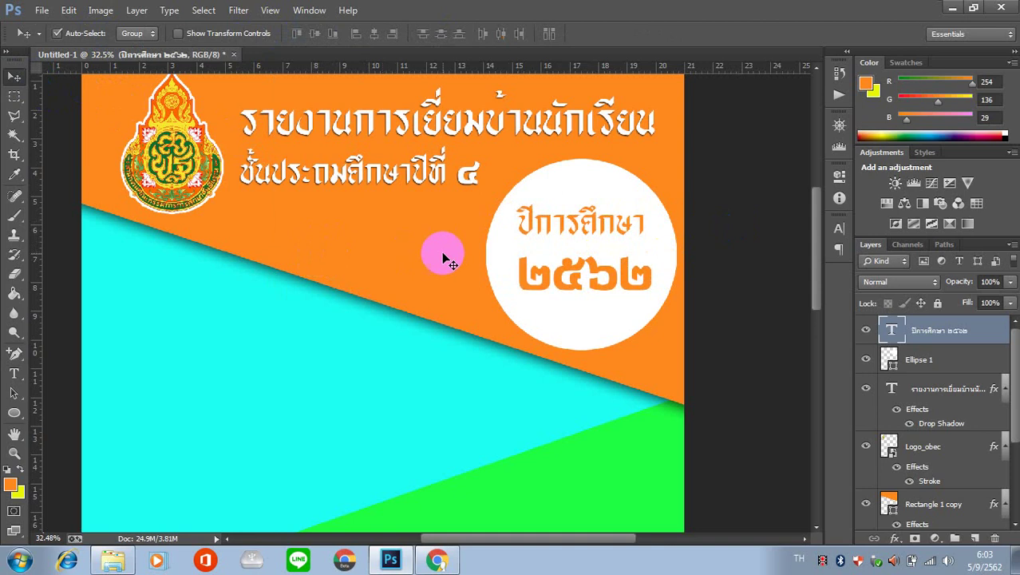
pyautogui.scroll(-2, 412, 254)
pyautogui.scroll(-2, 412, 254)
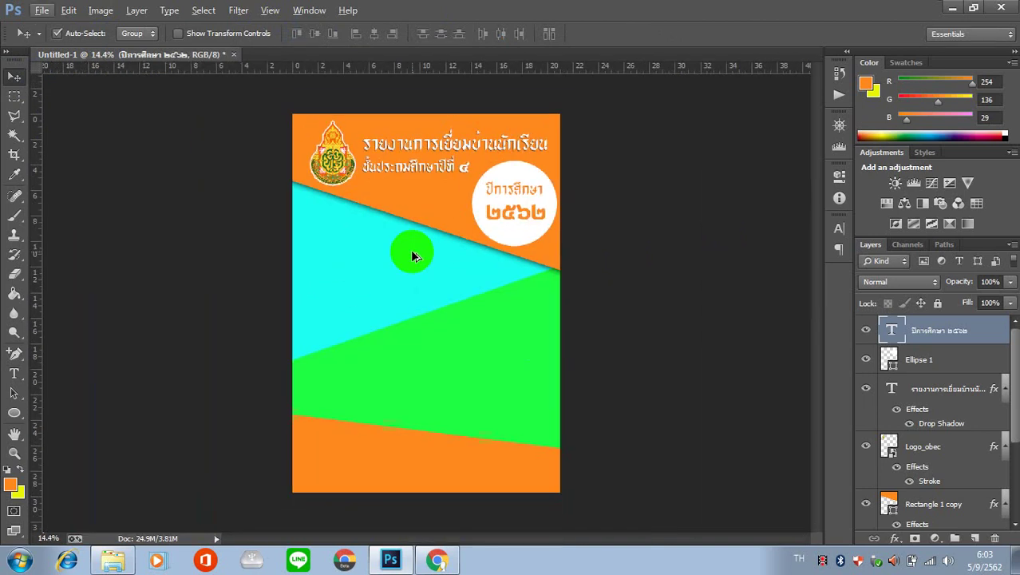
pyautogui.scroll(1, 414, 266)
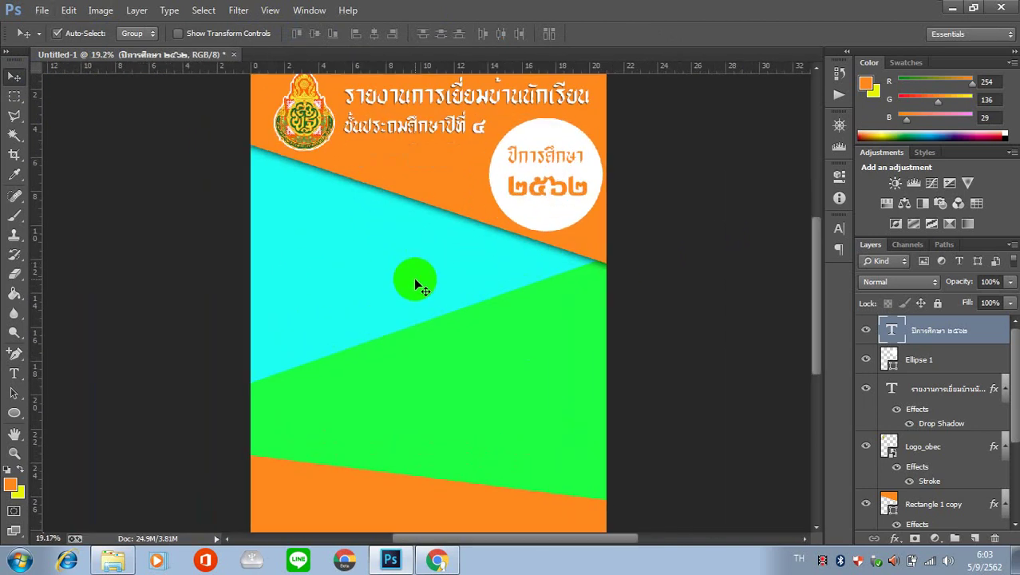
pyautogui.scroll(1, 414, 277)
pyautogui.scroll(-2, 413, 277)
pyautogui.scroll(-1, 414, 276)
pyautogui.scroll(-1, 413, 276)
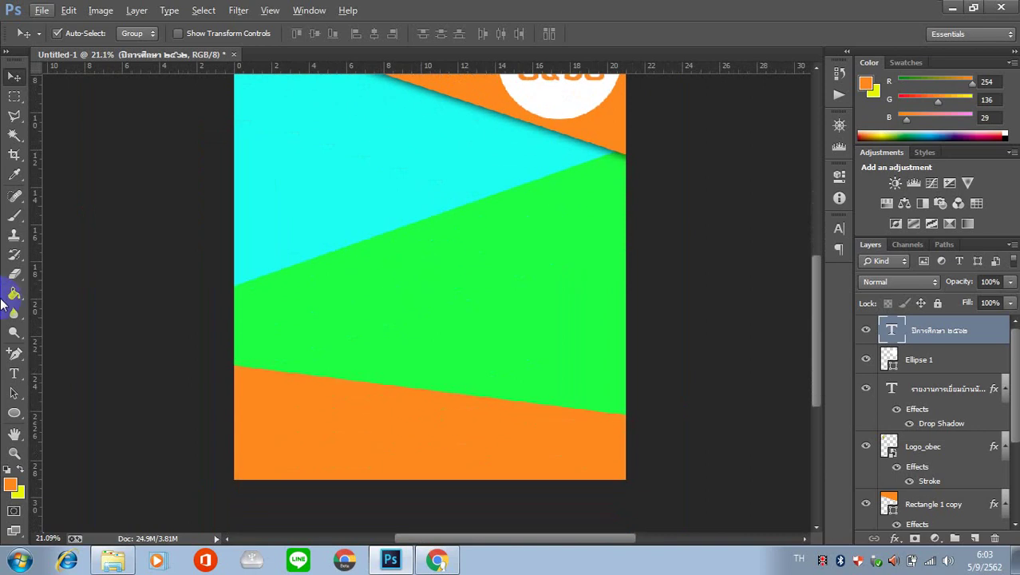
pyautogui.click(14, 373)
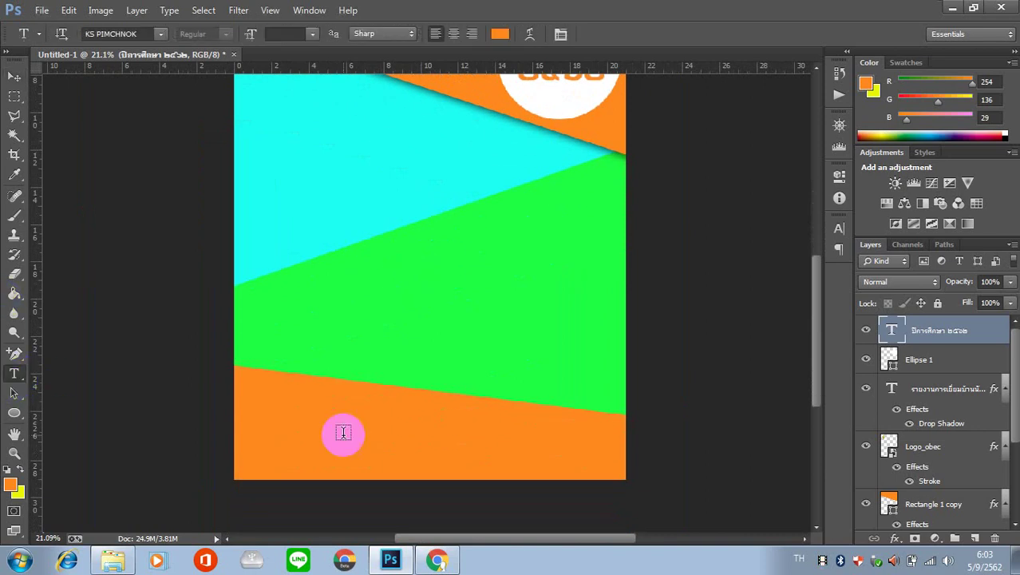
# Step: Type white school-name and area-office lines in the bottom orange band
pyautogui.click(271, 403)
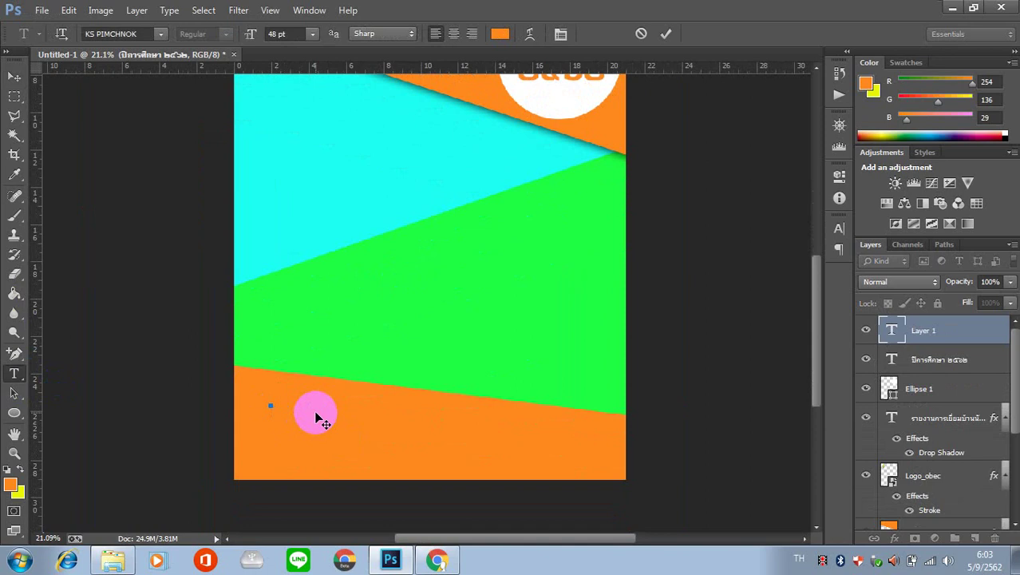
pyautogui.click(499, 33)
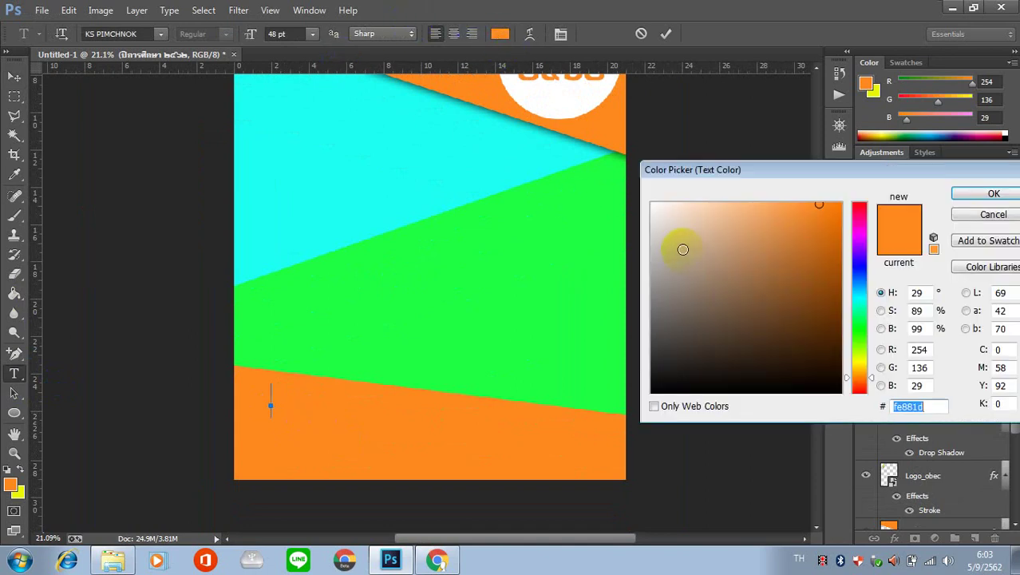
pyautogui.moveTo(682, 249); pyautogui.dragTo(608, 170)
pyautogui.click(994, 193)
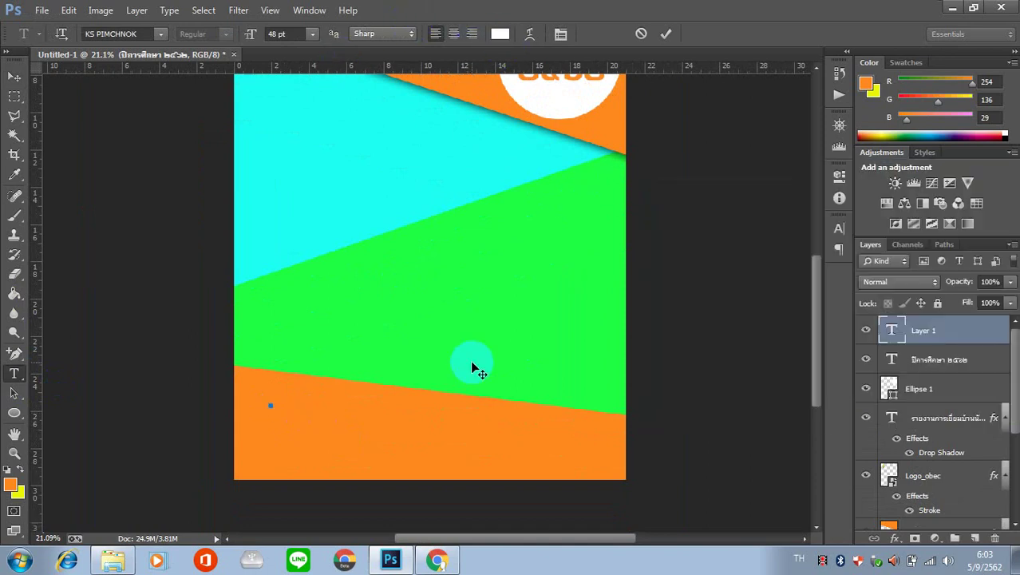
pyautogui.write('โรงเรี')
pyautogui.write('ยนม่')
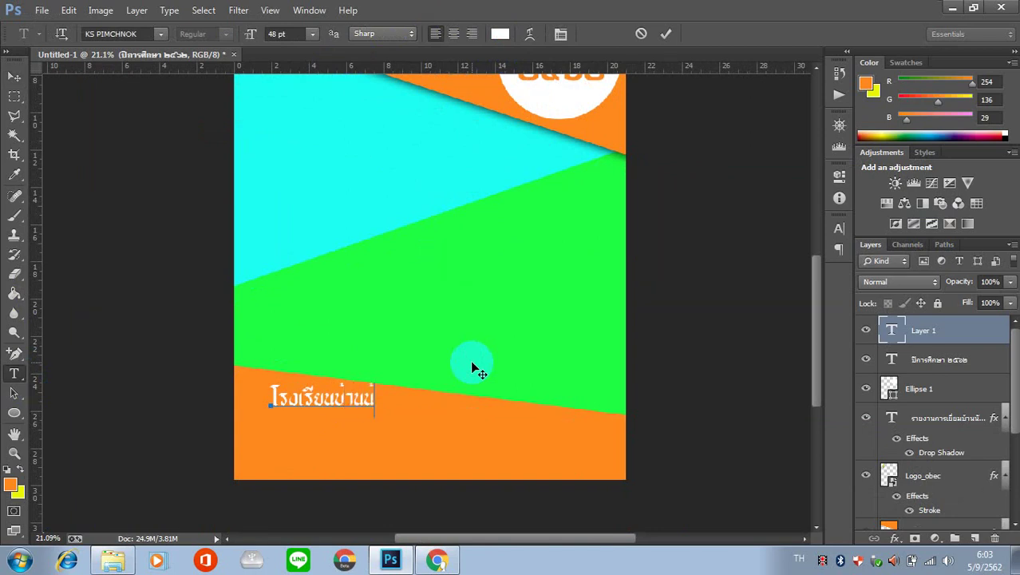
pyautogui.write('ำมาก')
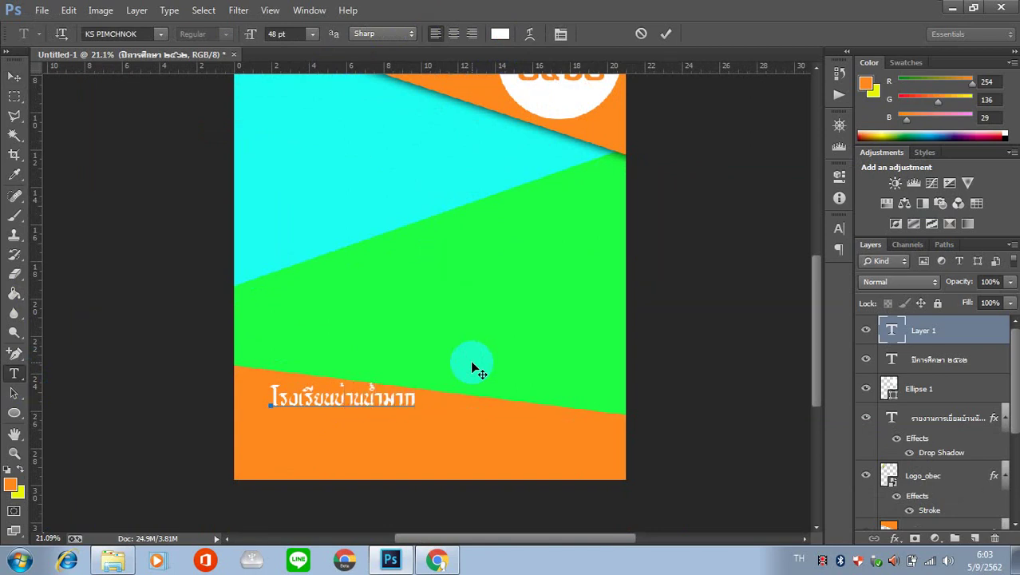
pyautogui.press('Return')
pyautogui.write('สำนั')
pyautogui.write('กงานเ')
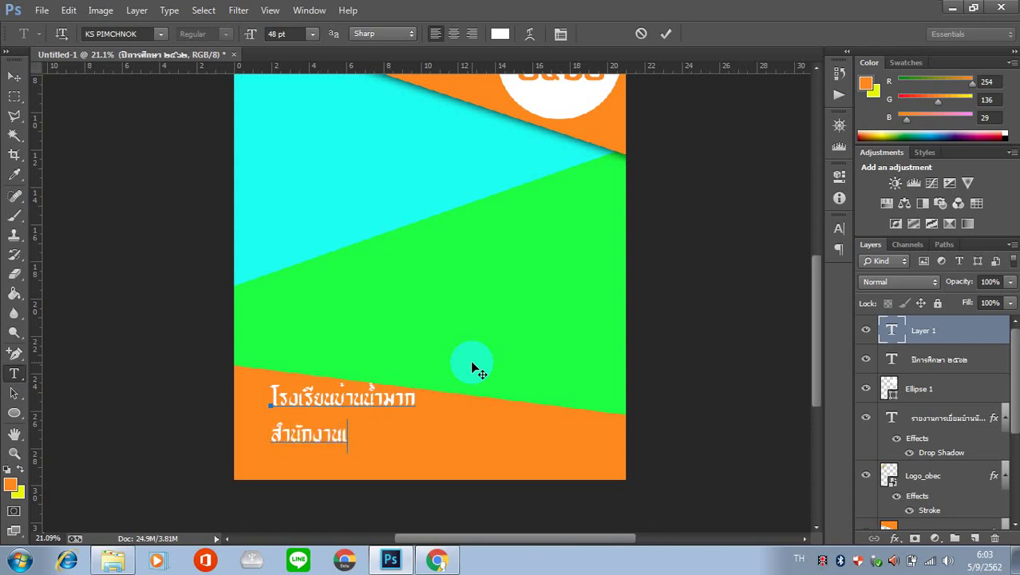
pyautogui.write('ขตพื้นท')
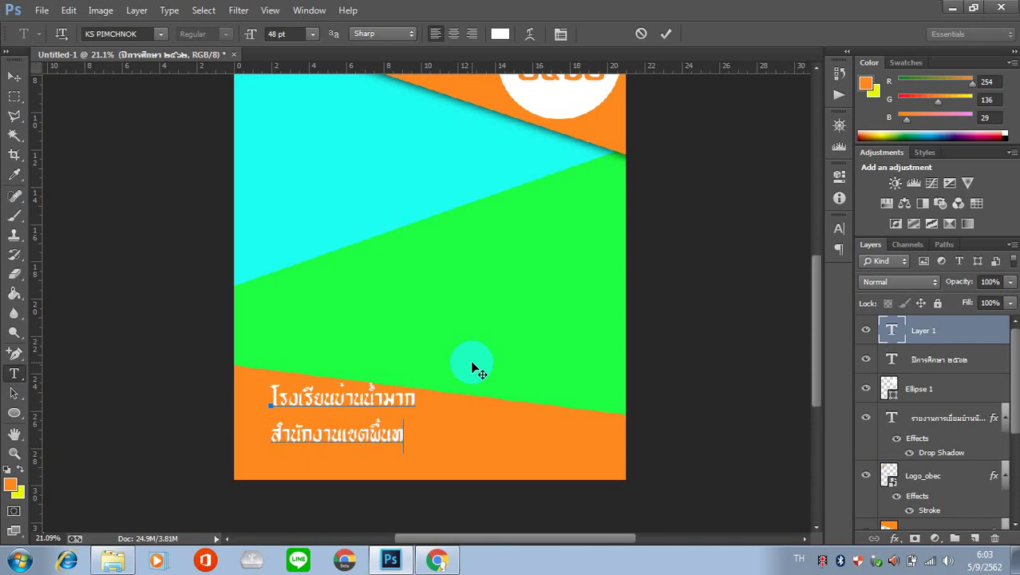
pyautogui.write('ี่การศึก')
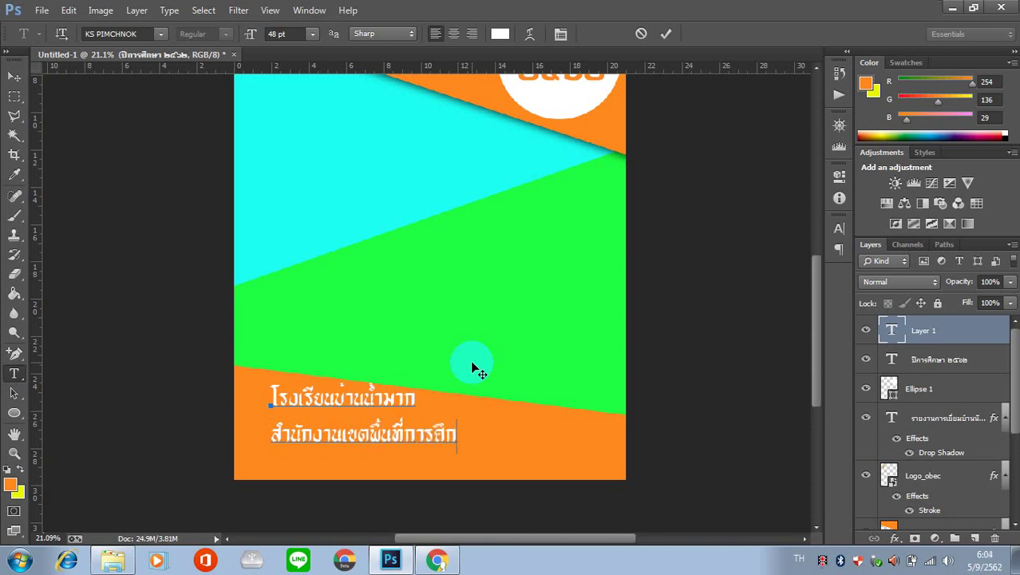
pyautogui.write('ษาป')
pyautogui.write('ระถมศ')
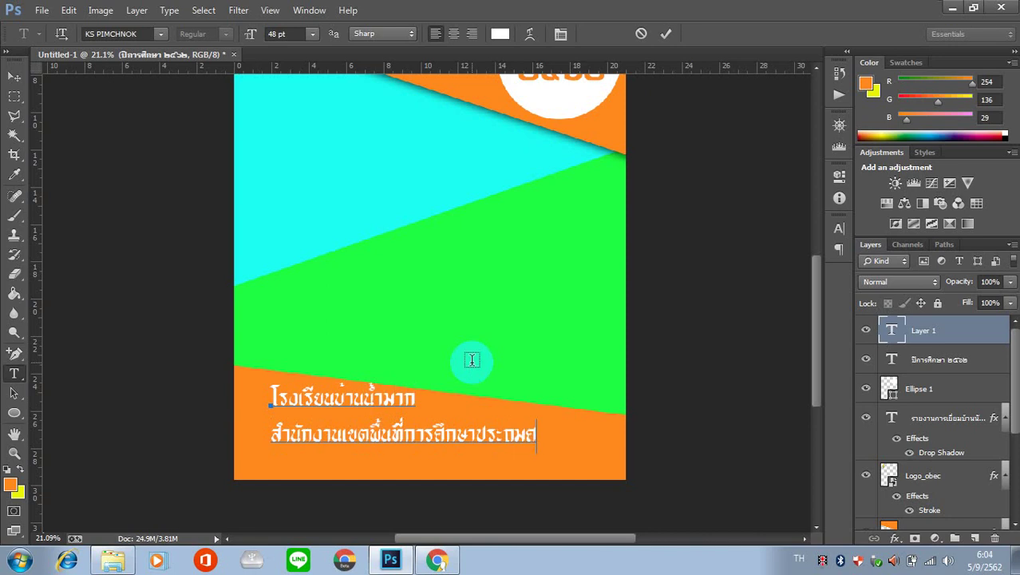
pyautogui.write('ึกษา')
pyautogui.write(' ร')
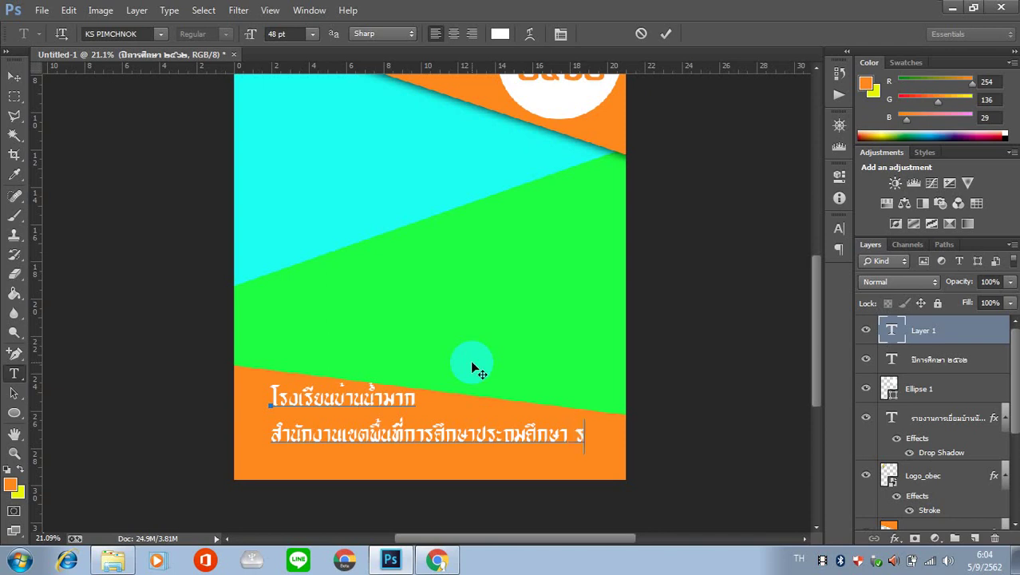
pyautogui.write('้อยเอ็')
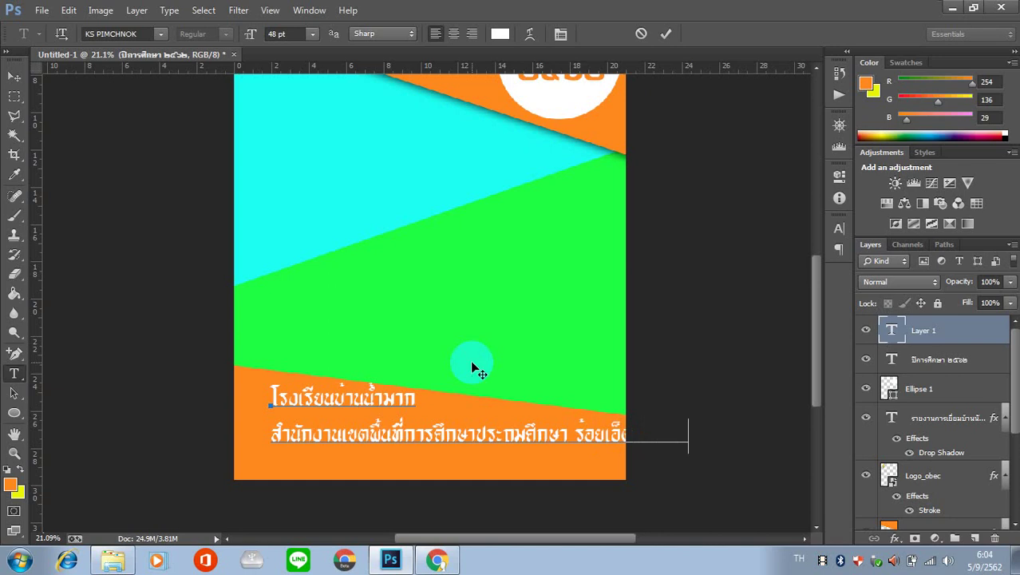
# Step: Add the third line กระทรวงศึกษาธิการ and set all three lines to 30 pt
pyautogui.press('Return')
pyautogui.write('กระท')
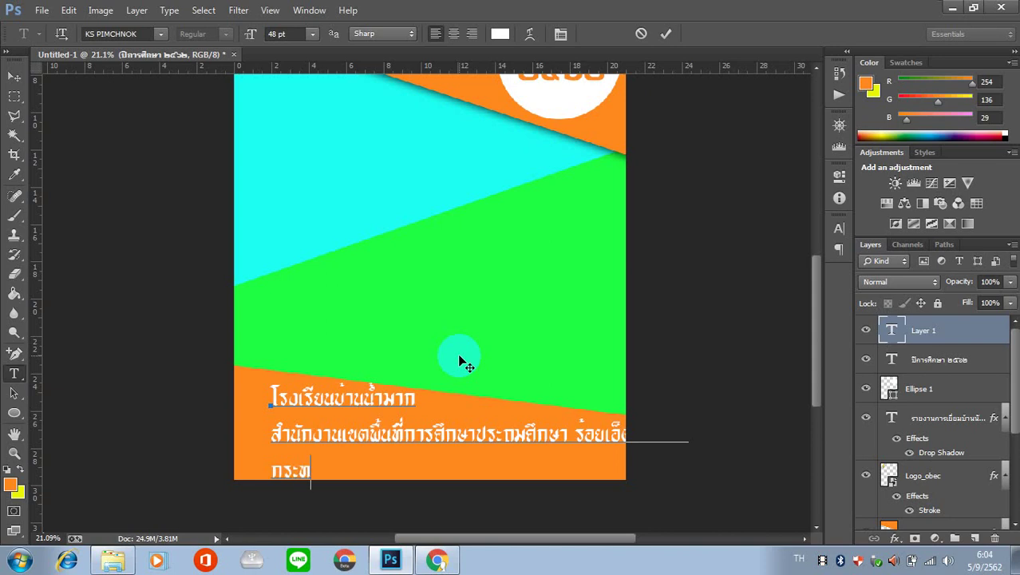
pyautogui.write('รวงศึก')
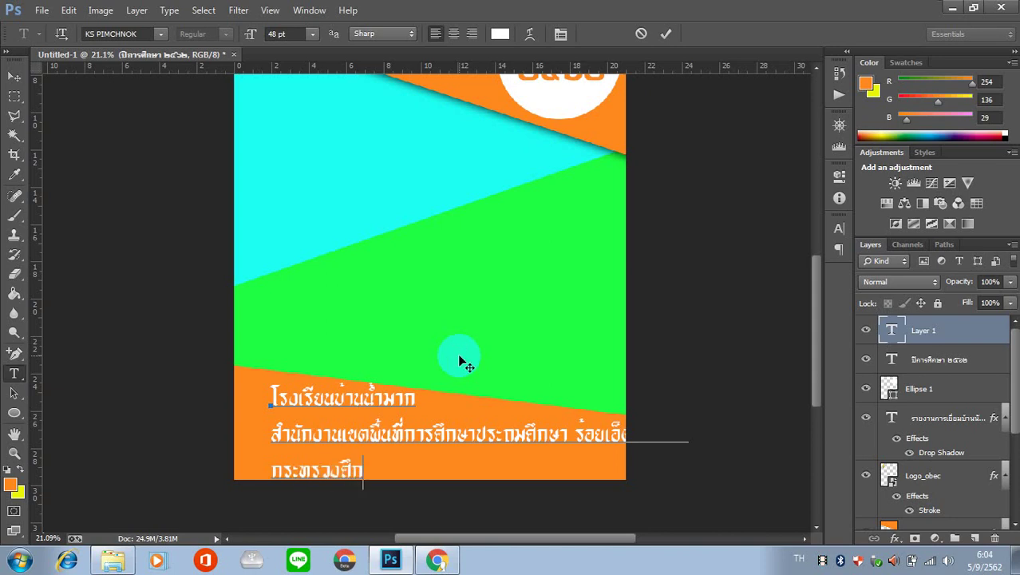
pyautogui.write('ษาธ')
pyautogui.write('ิการ')
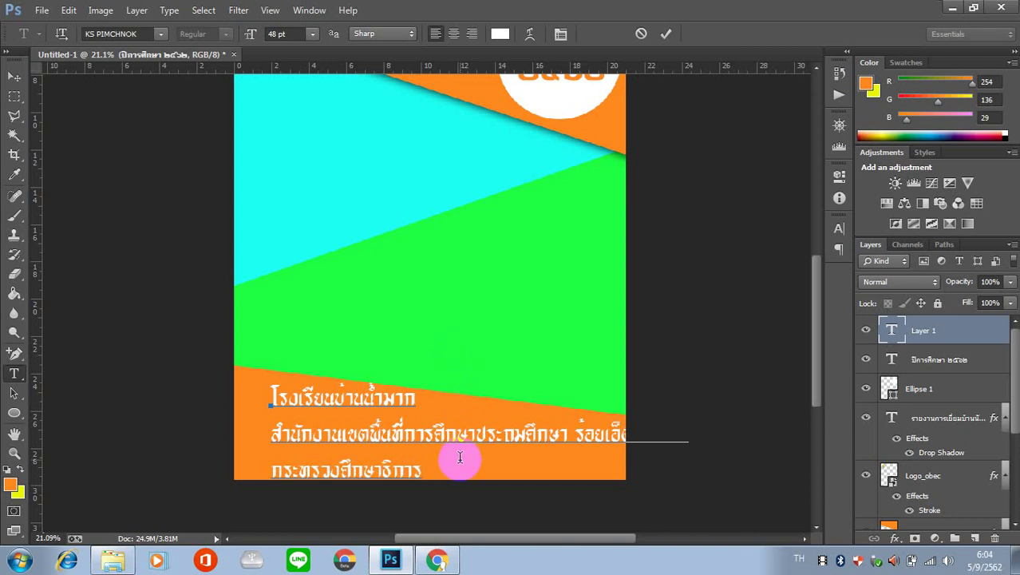
pyautogui.moveTo(437, 471)
pyautogui.mouseDown()
pyautogui.moveTo(338, 436)
pyautogui.moveTo(237, 285)
pyautogui.mouseUp()
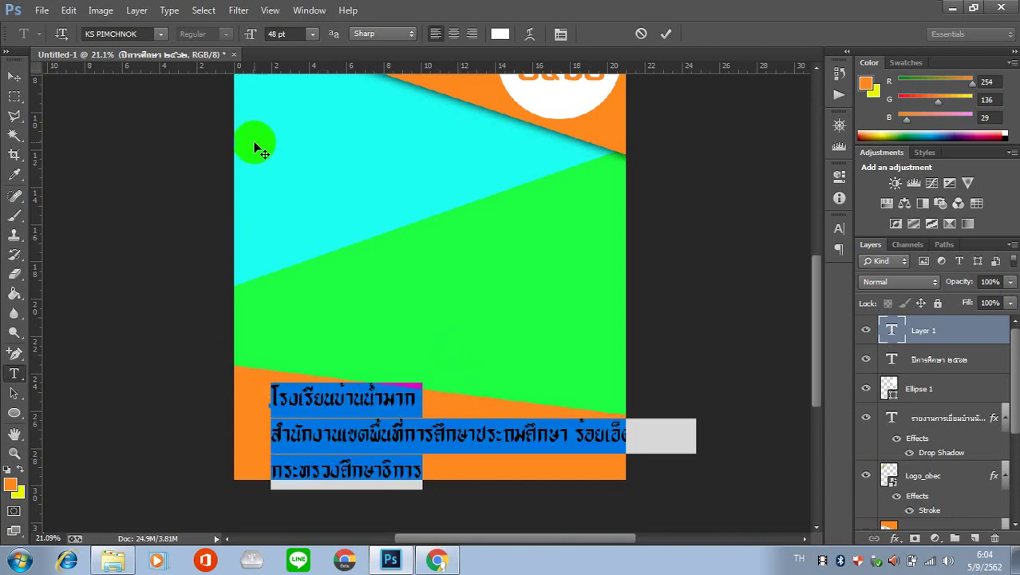
pyautogui.click(312, 34)
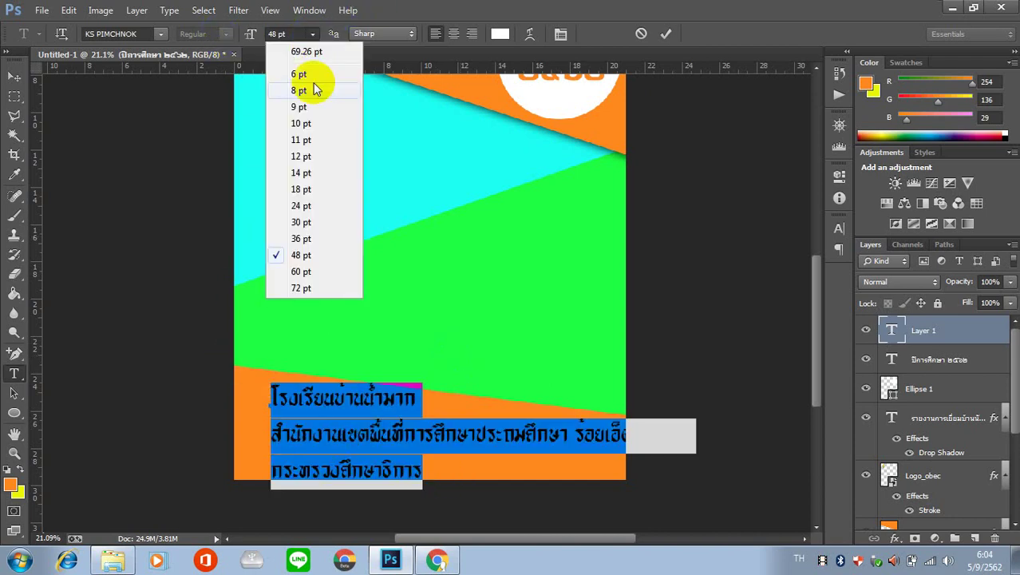
pyautogui.click(323, 229)
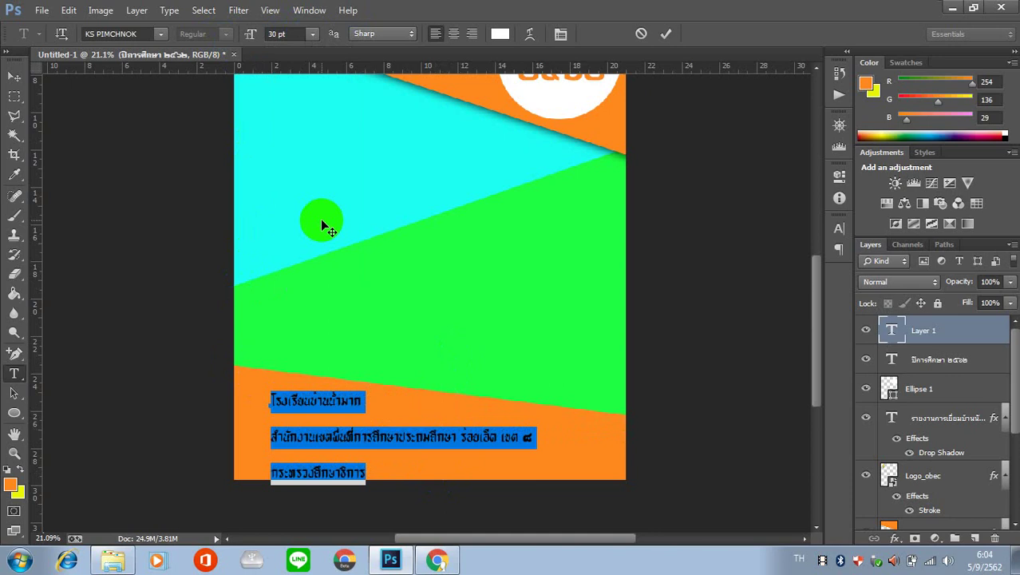
# Step: Tighten the school-info leading to 30 pt and shift the block slightly down-left
pyautogui.click(839, 227)
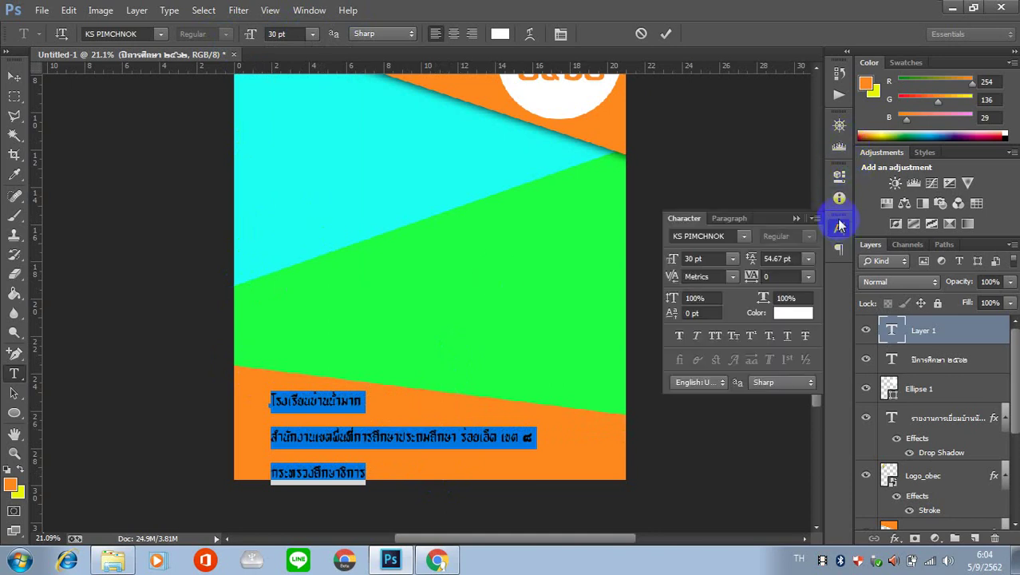
pyautogui.click(808, 259)
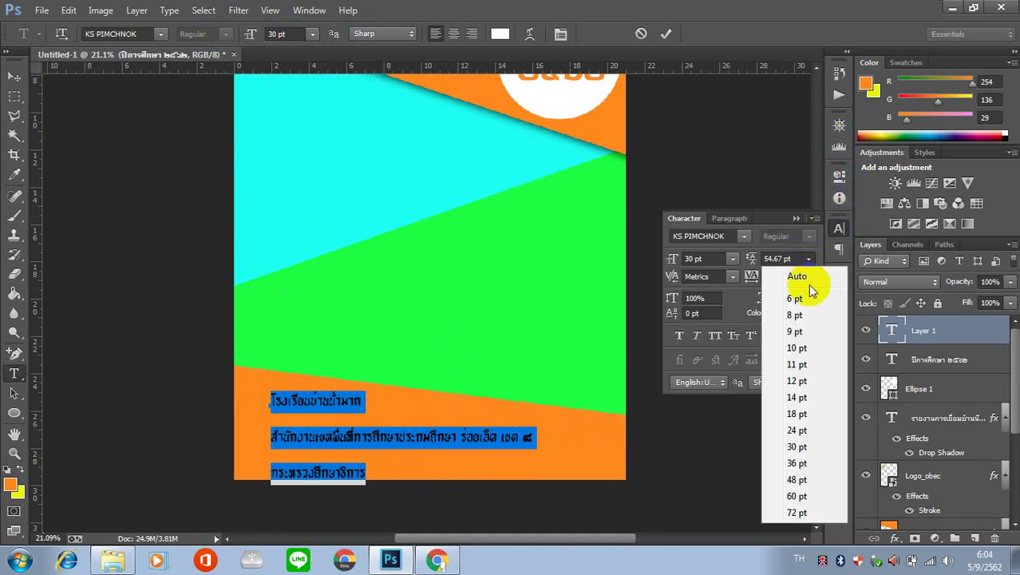
pyautogui.click(800, 463)
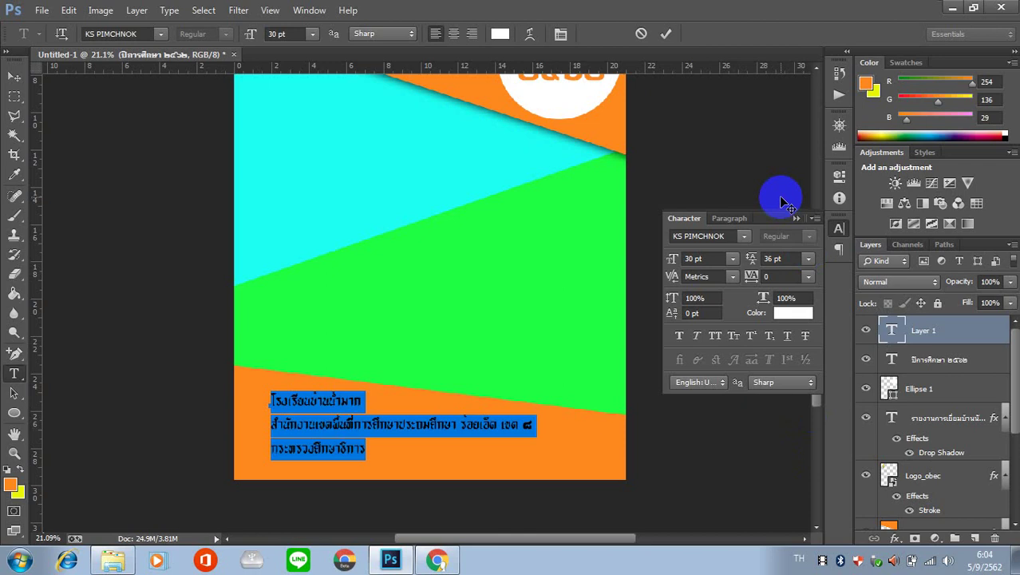
pyautogui.click(808, 258)
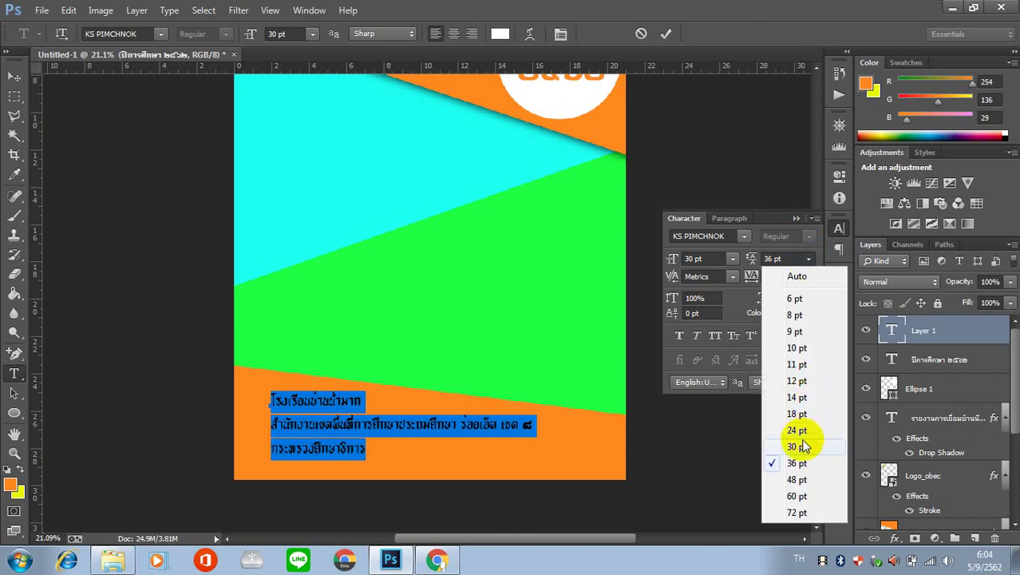
pyautogui.click(797, 447)
pyautogui.click(13, 78)
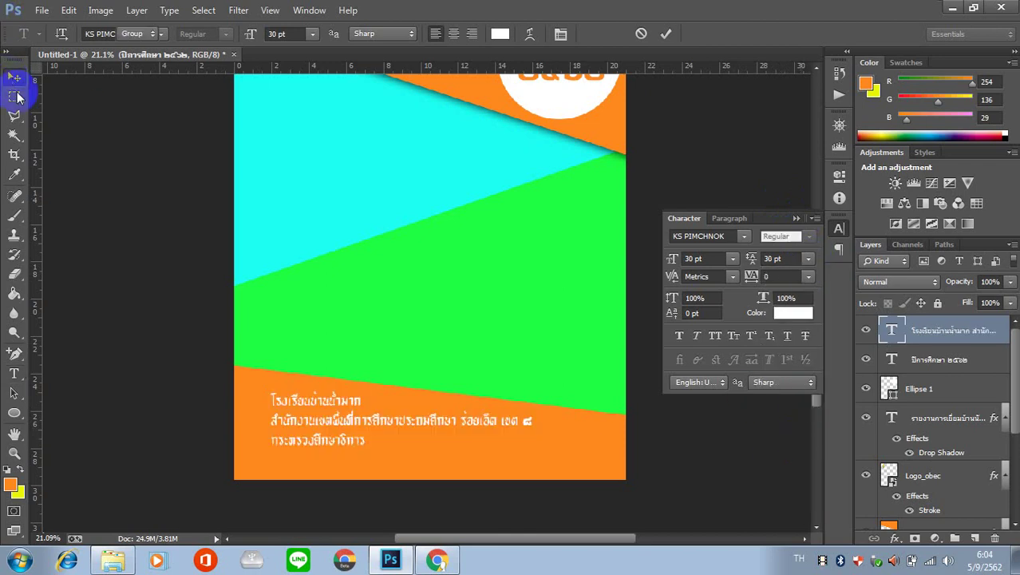
pyautogui.moveTo(335, 409); pyautogui.dragTo(320, 420)
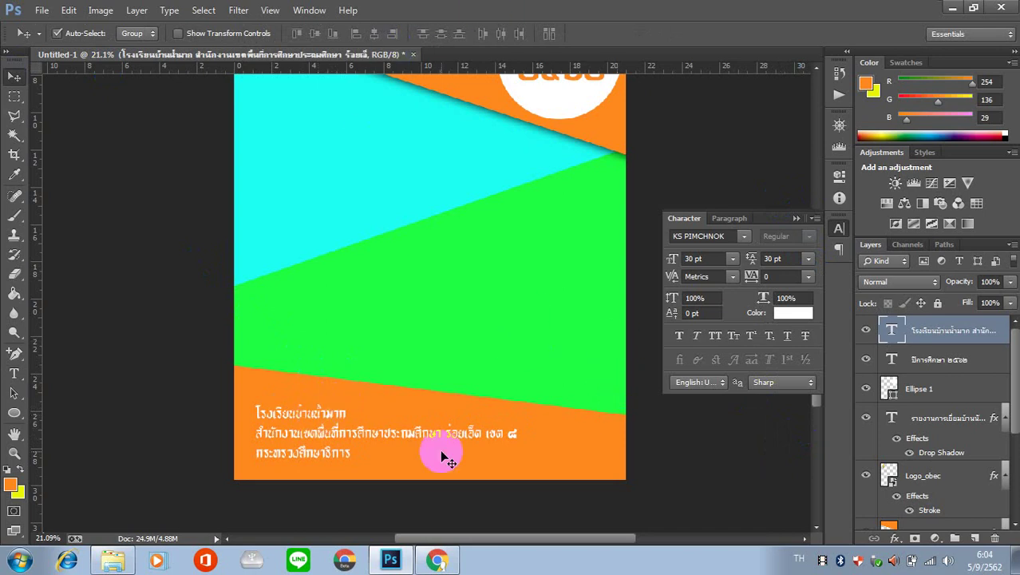
# Step: Center-align the school info lines, move them to the poster's horizontal centre, nudge up three pixels
pyautogui.doubleClick(894, 332)
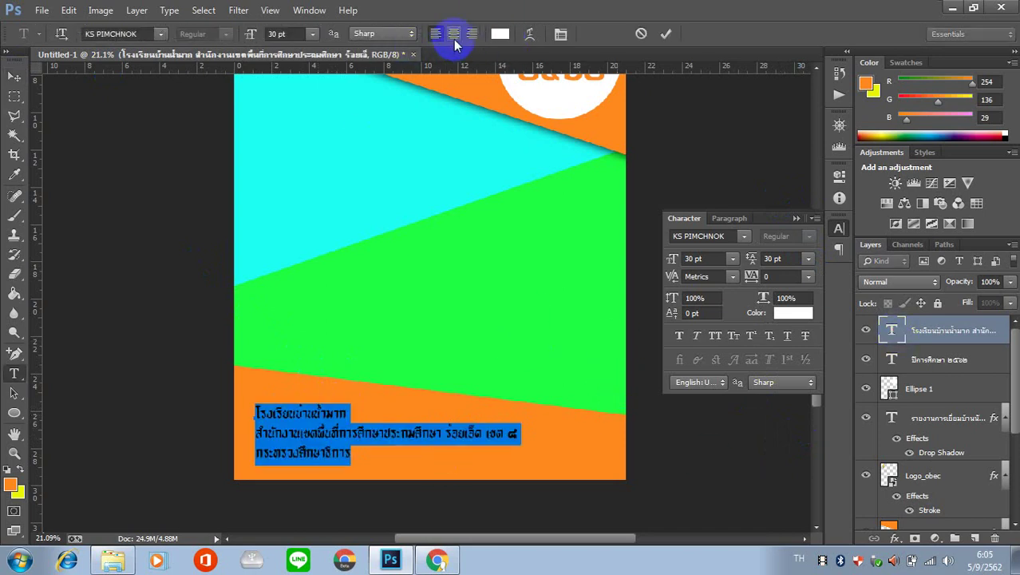
pyautogui.click(454, 35)
pyautogui.click(14, 77)
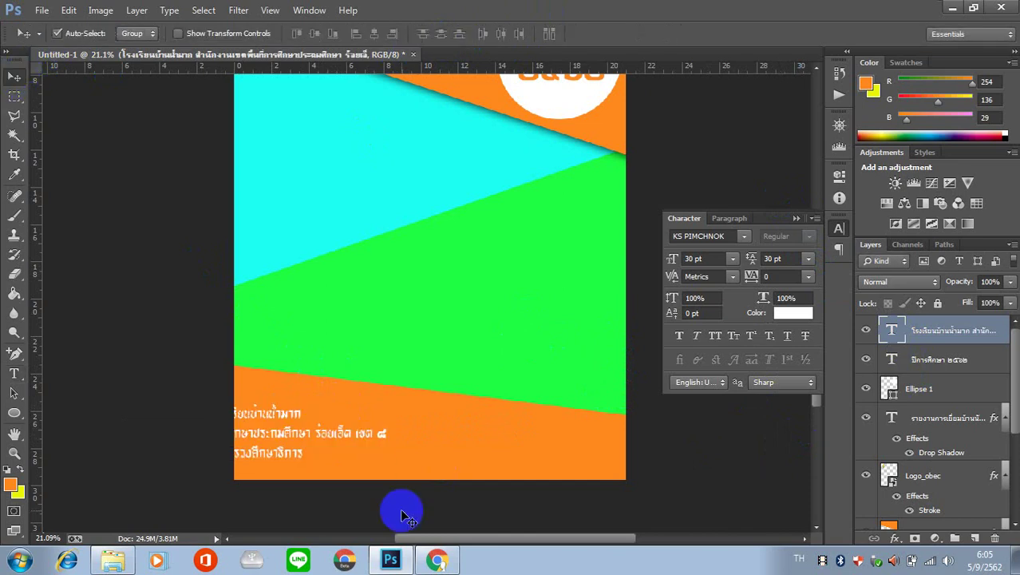
pyautogui.moveTo(289, 421); pyautogui.dragTo(437, 422)
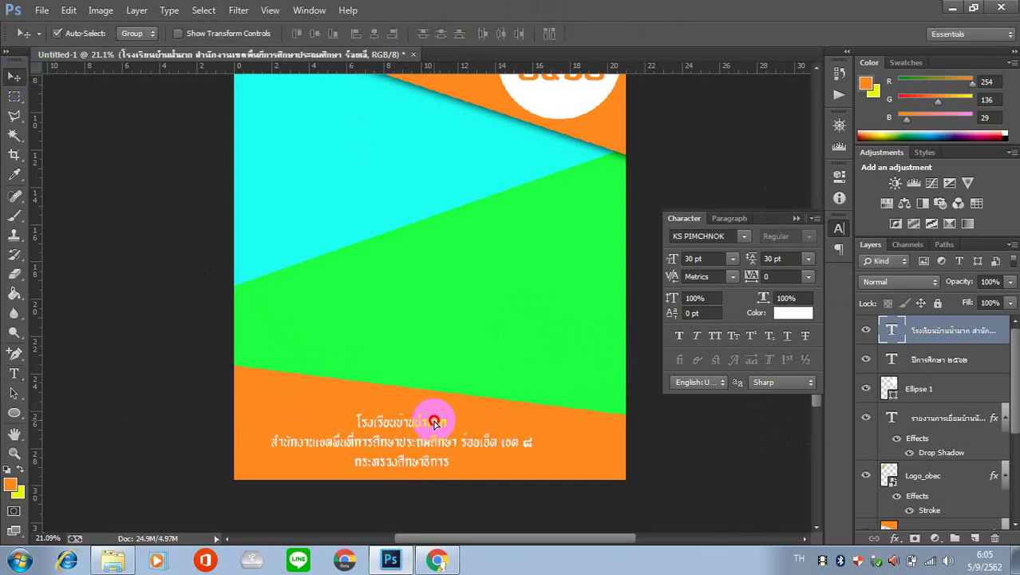
pyautogui.press('Up')
pyautogui.press('Up')
pyautogui.press('Up')
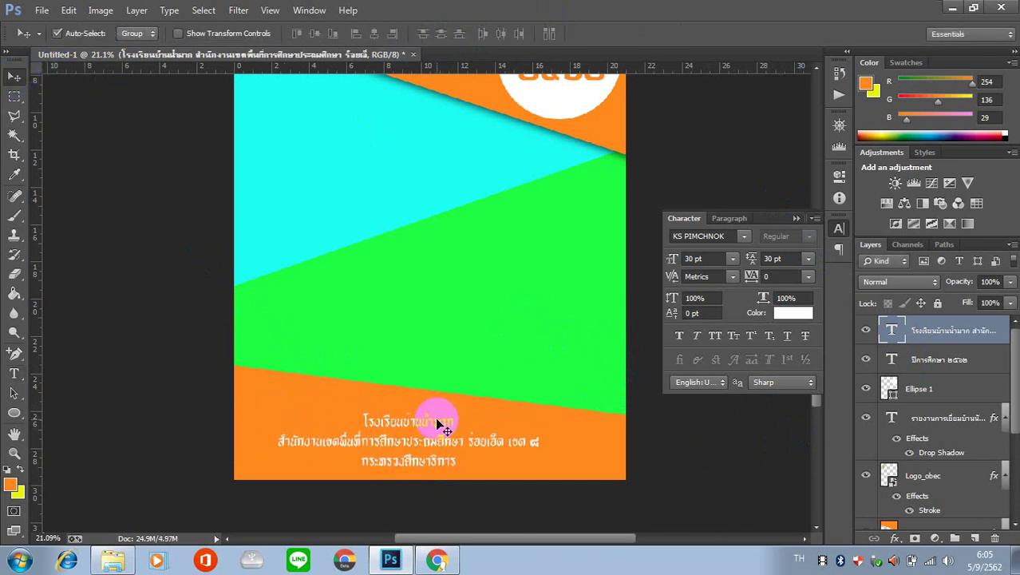
pyautogui.press('Up')
pyautogui.press('Up')
pyautogui.press('Up')
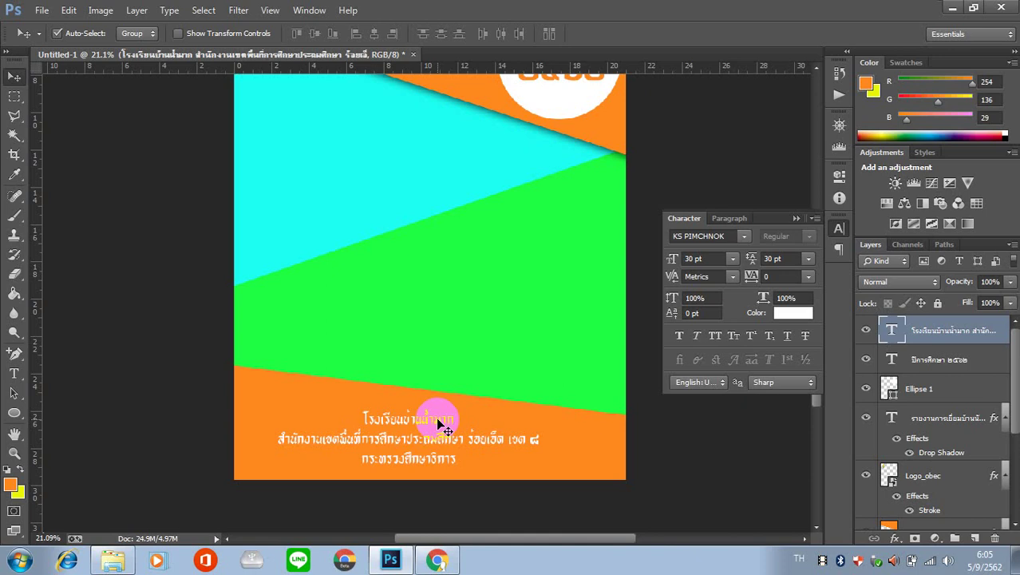
pyautogui.press('Up')
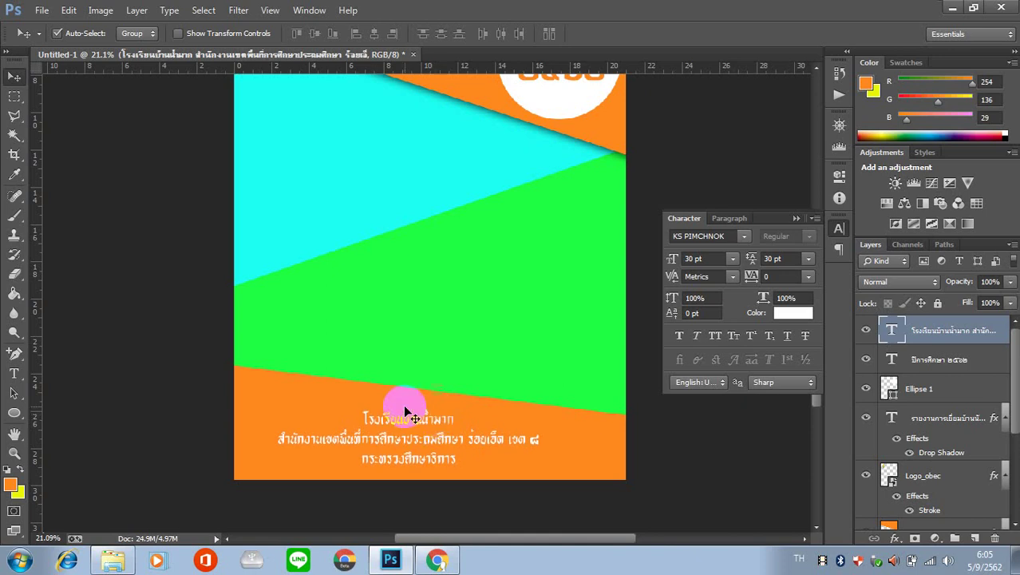
# Step: Left-align the school info text and move the block back toward the left
pyautogui.click(333, 412)
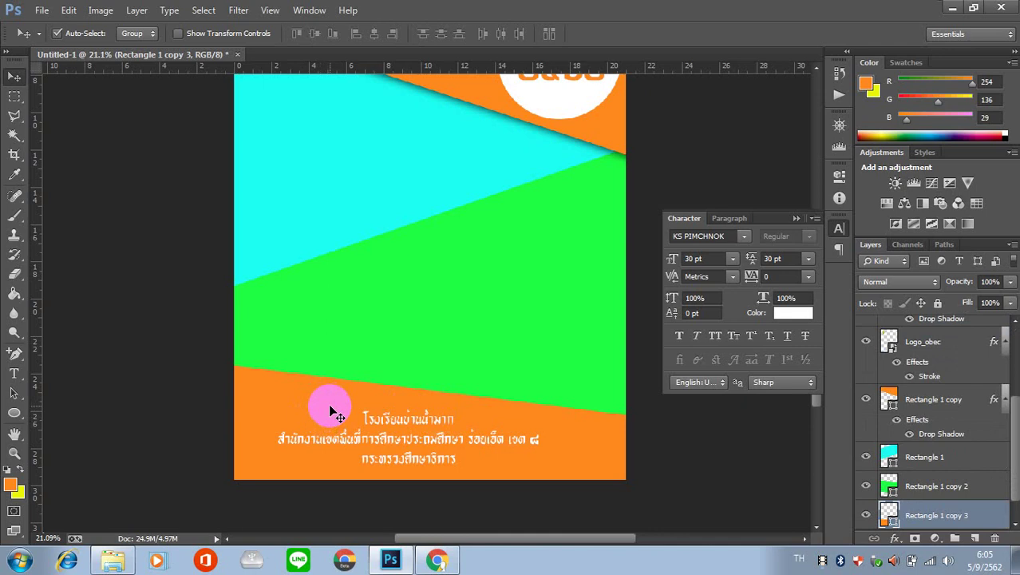
pyautogui.click(455, 348)
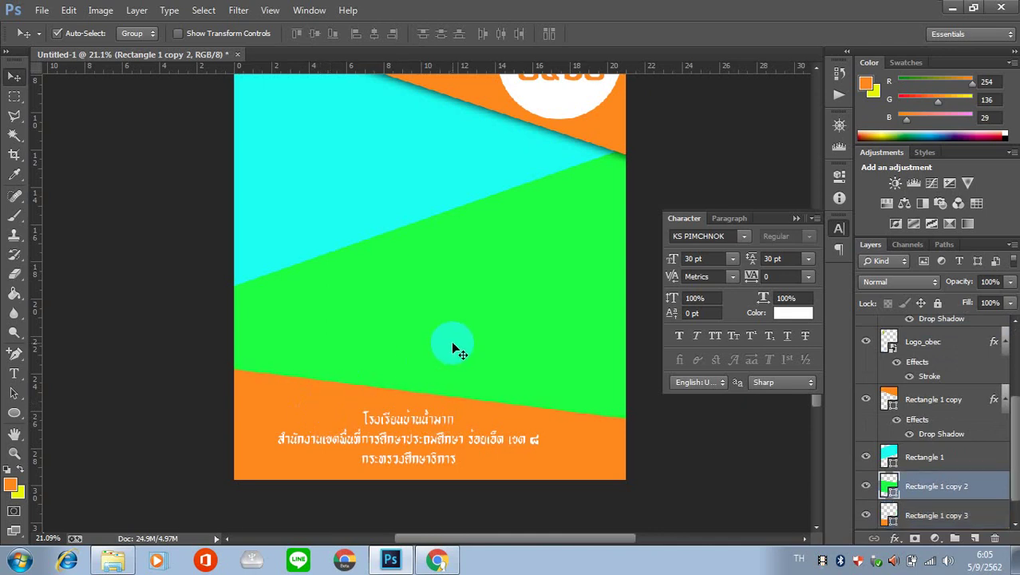
pyautogui.click(391, 417)
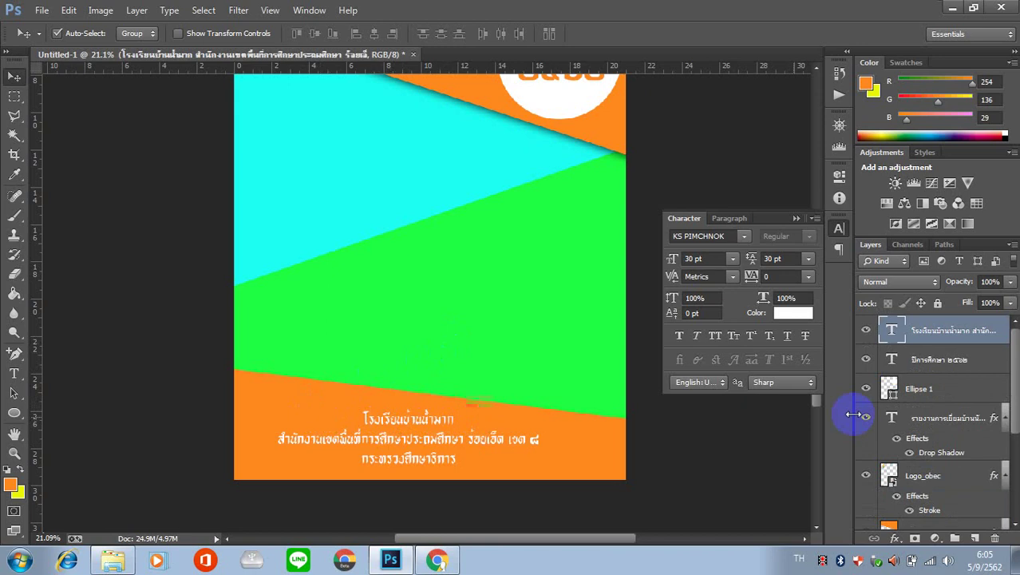
pyautogui.doubleClick(889, 330)
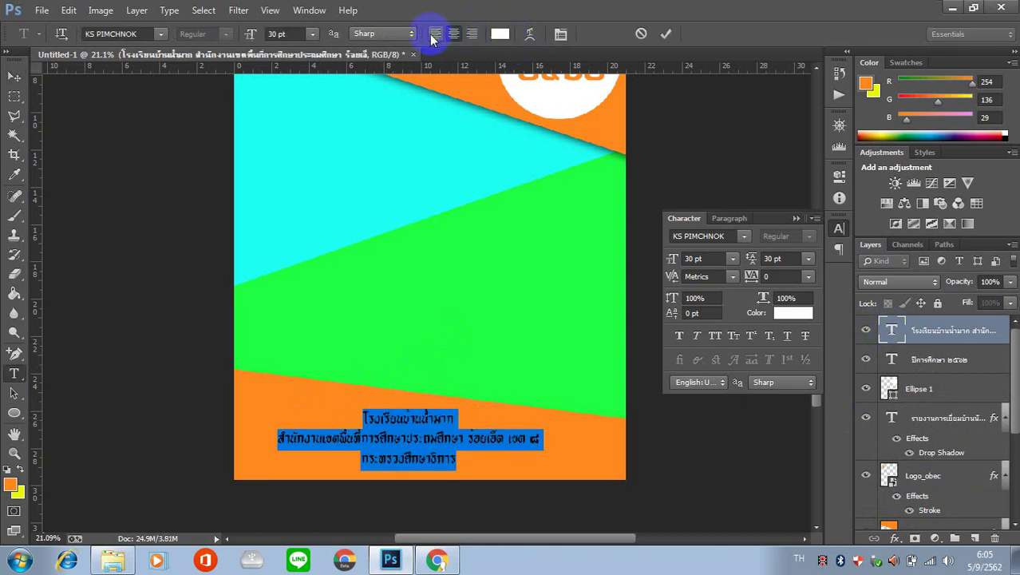
pyautogui.click(435, 34)
pyautogui.click(14, 76)
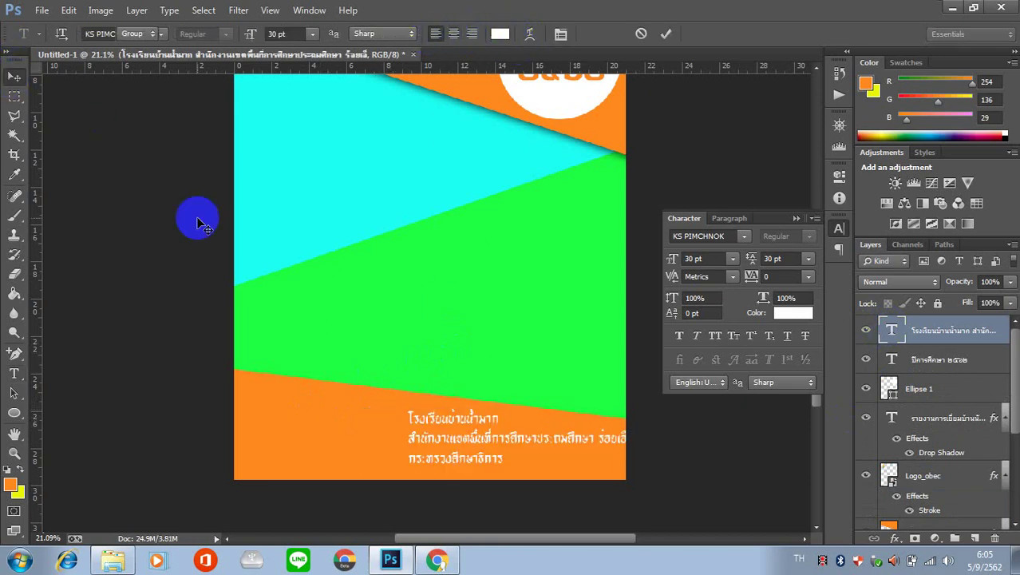
pyautogui.moveTo(471, 438); pyautogui.dragTo(334, 421)
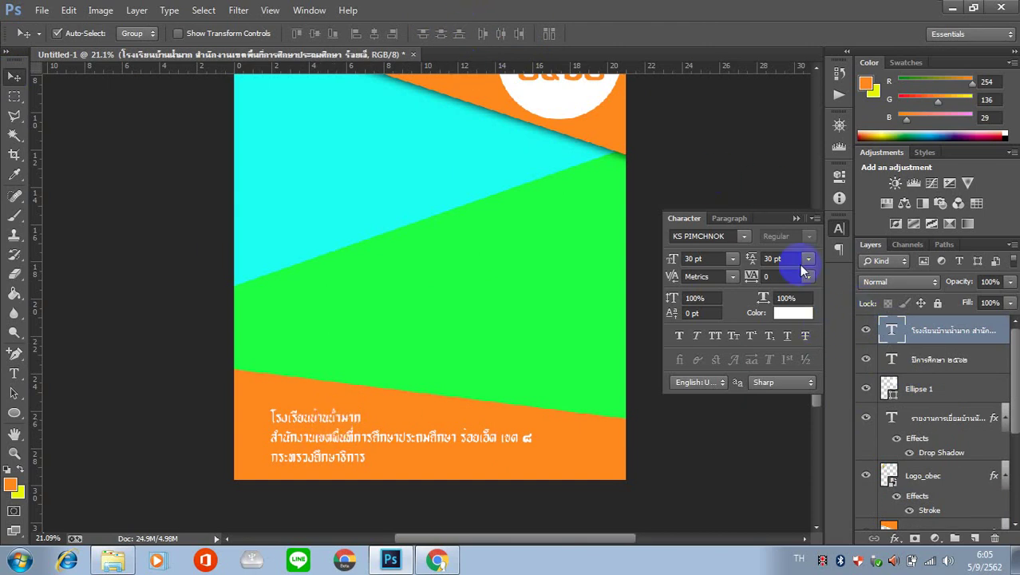
# Step: Try right-aligning the school info text and placing it at the band's lower right
pyautogui.doubleClick(891, 330)
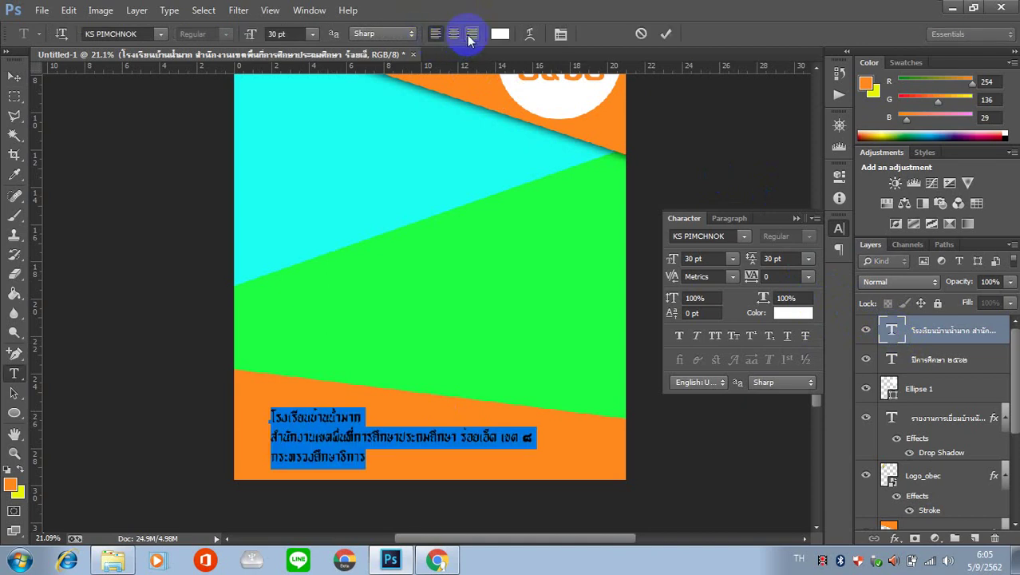
pyautogui.click(472, 33)
pyautogui.click(13, 76)
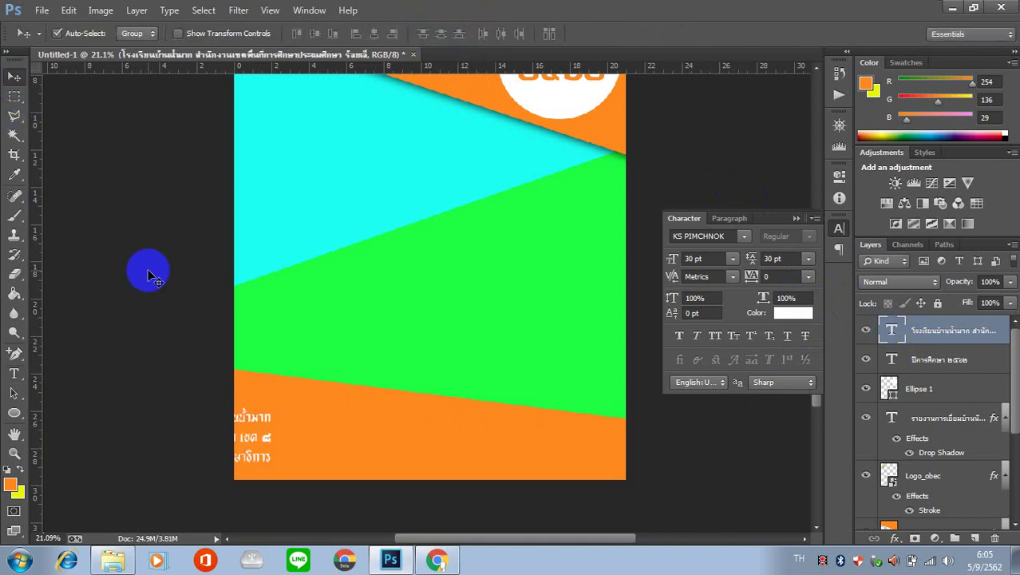
pyautogui.moveTo(254, 415); pyautogui.dragTo(497, 431)
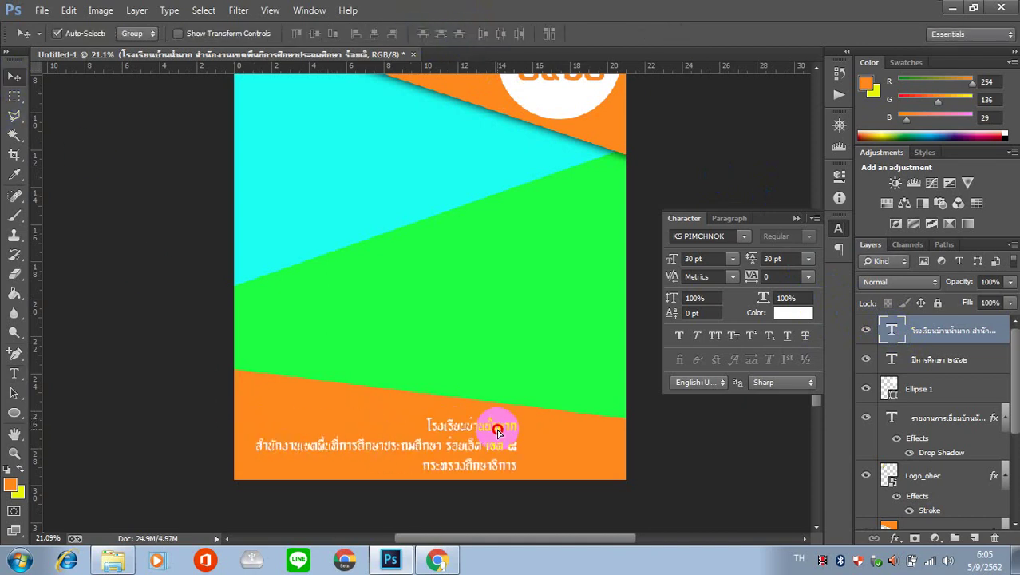
# Step: Left-align the school info text again and place it at the bottom band's lower left
pyautogui.doubleClick(891, 329)
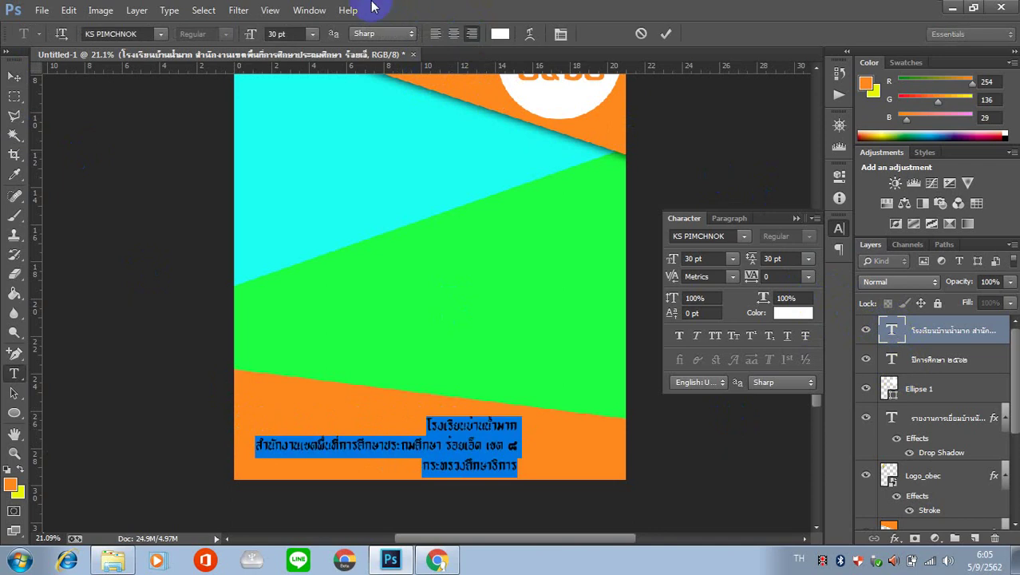
pyautogui.click(475, 34)
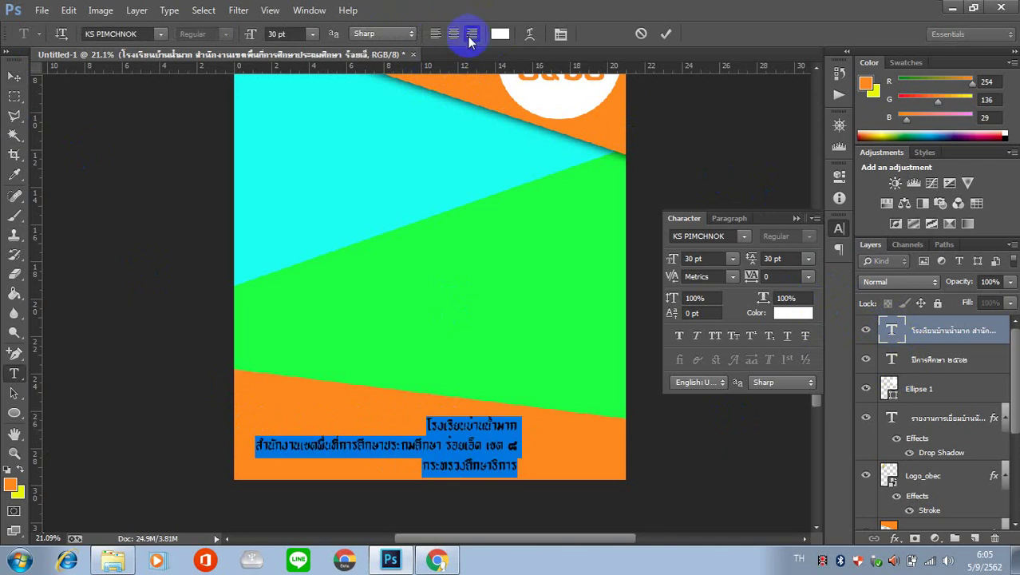
pyautogui.click(435, 33)
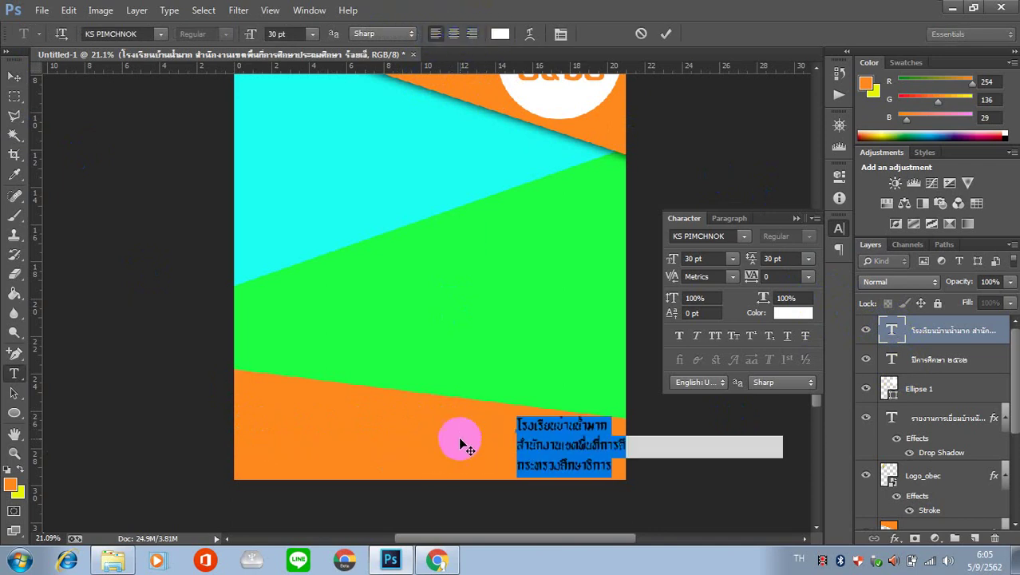
pyautogui.click(14, 76)
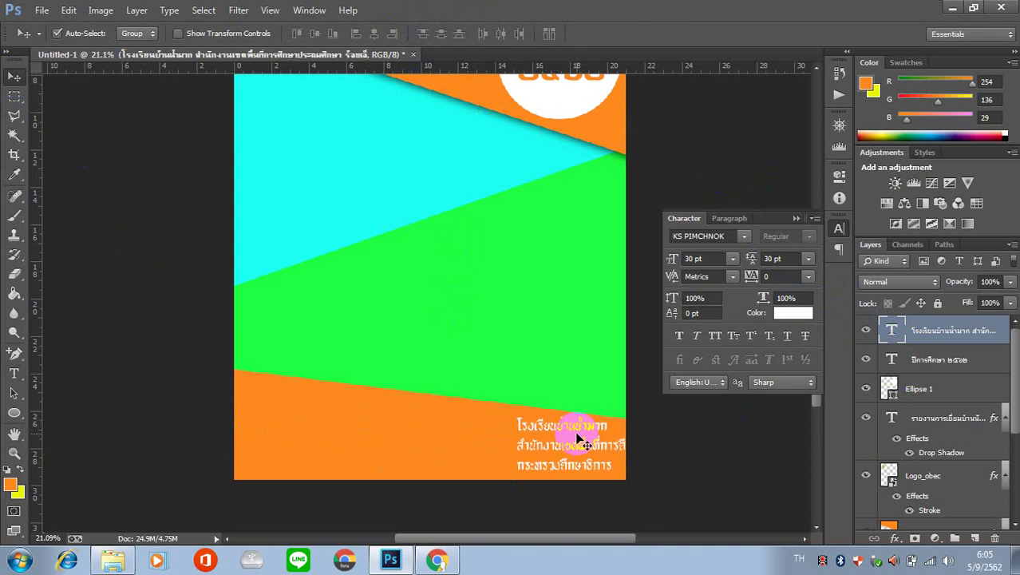
pyautogui.moveTo(581, 429); pyautogui.dragTo(317, 422)
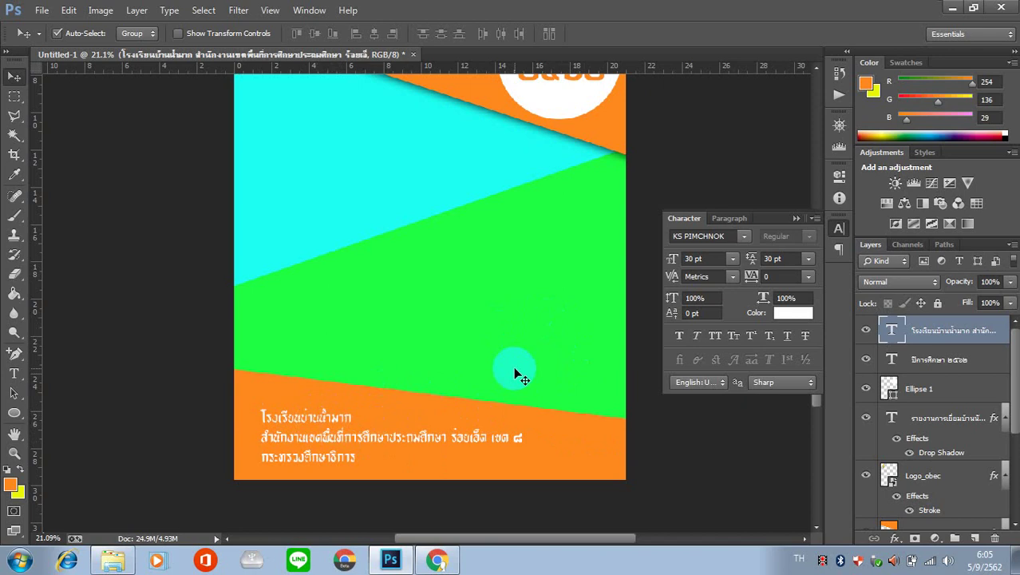
# Step: Scroll over the poster to review it and select the cyan band's Rectangle 1 layer
pyautogui.scroll(1, 515, 363)
pyautogui.scroll(3, 512, 357)
pyautogui.scroll(2, 511, 357)
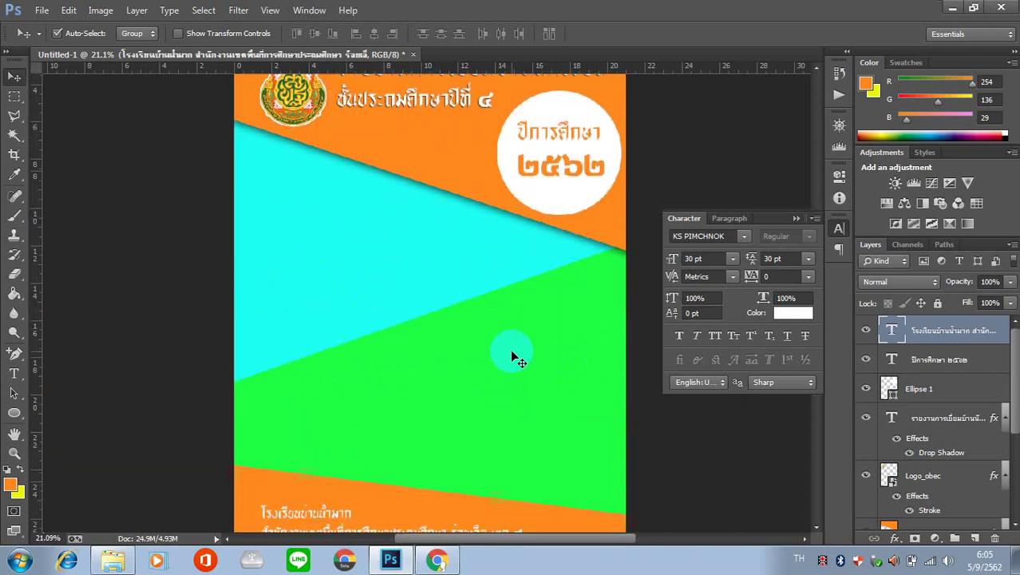
pyautogui.scroll(2, 511, 357)
pyautogui.scroll(-2, 512, 357)
pyautogui.scroll(-1, 512, 357)
pyautogui.scroll(-1, 512, 357)
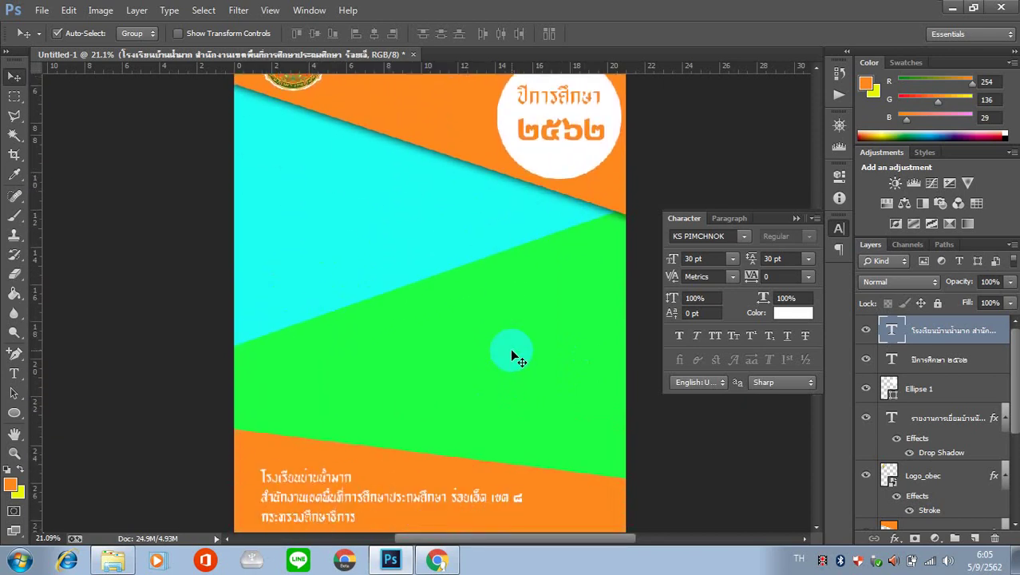
pyautogui.scroll(-1, 512, 352)
pyautogui.scroll(2, 512, 352)
pyautogui.click(380, 246)
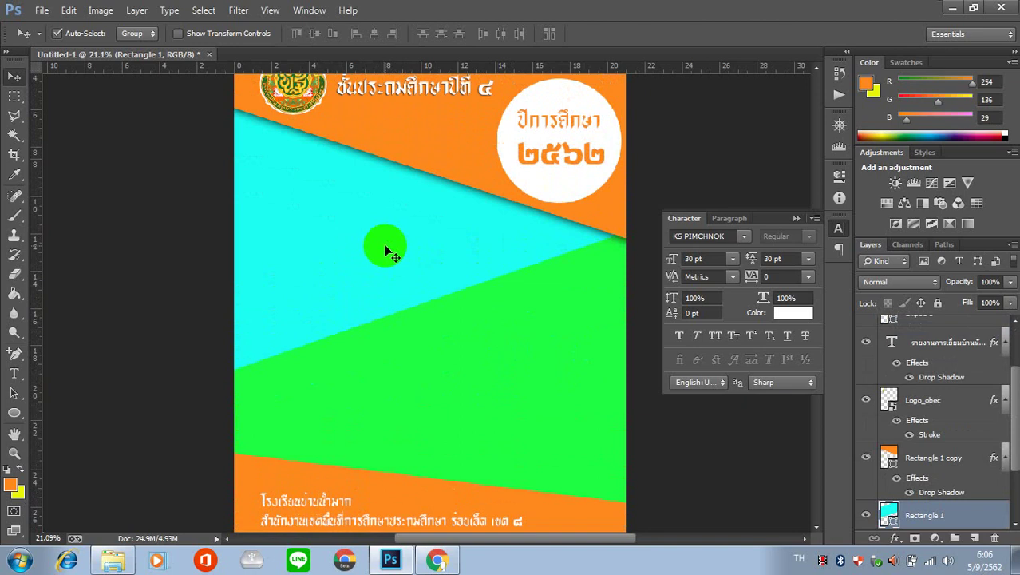
pyautogui.click(112, 560)
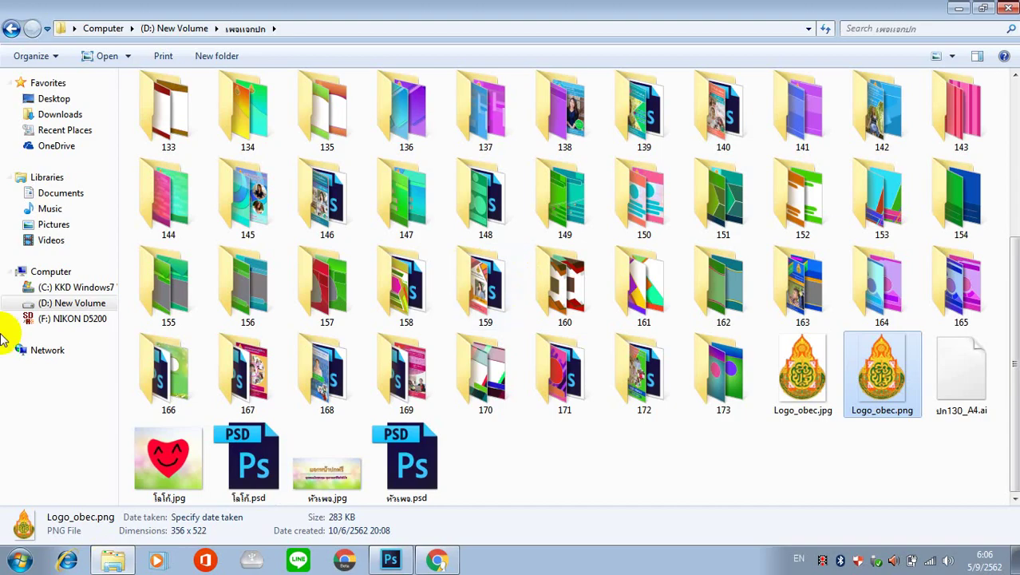
# Step: On drive D, open the ปกประเมินอิ๋ว folder and select the 69316833 JPG students' group photo
pyautogui.click(77, 306)
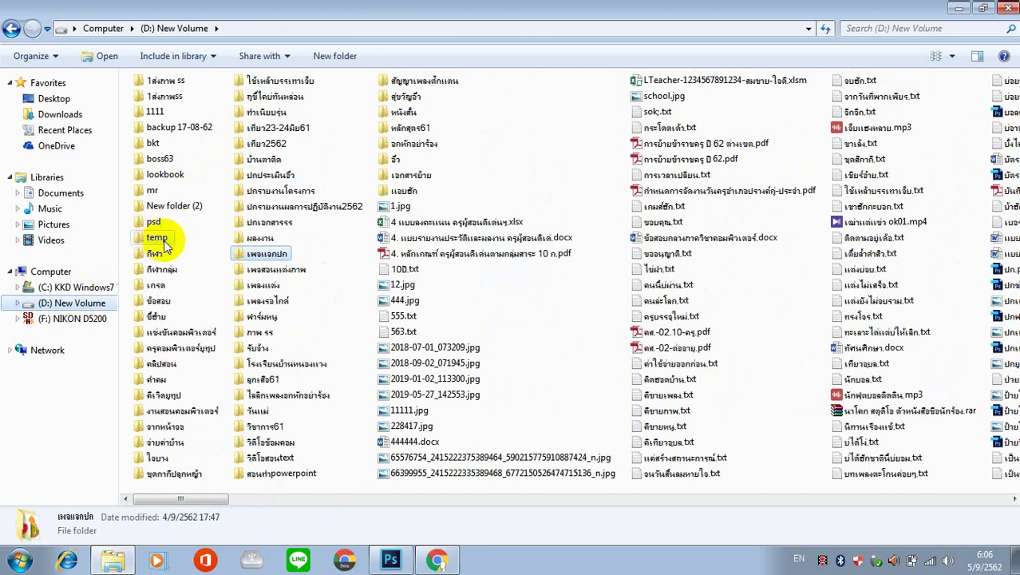
pyautogui.doubleClick(270, 175)
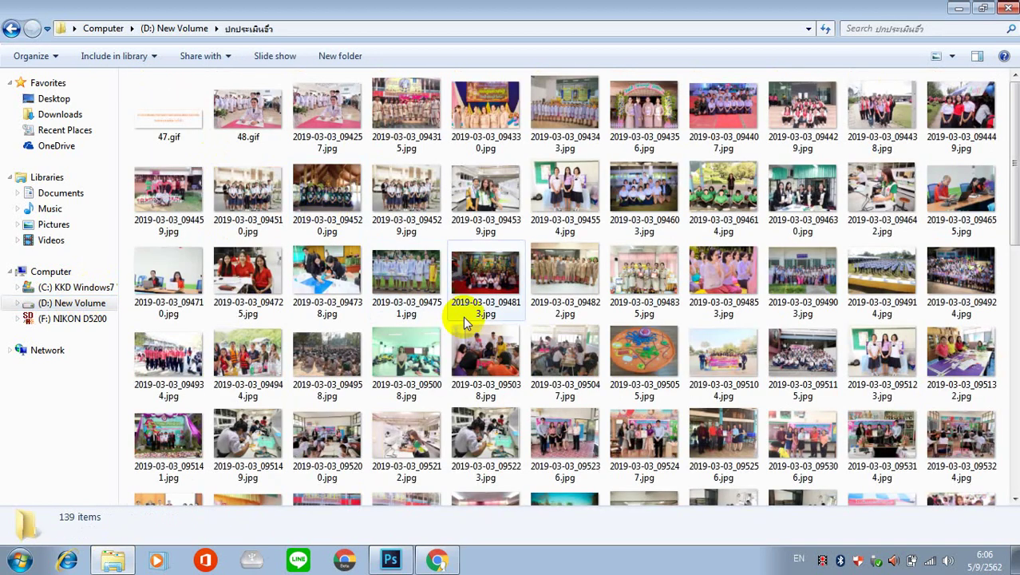
pyautogui.scroll(-5, 485, 339)
pyautogui.scroll(-5, 485, 339)
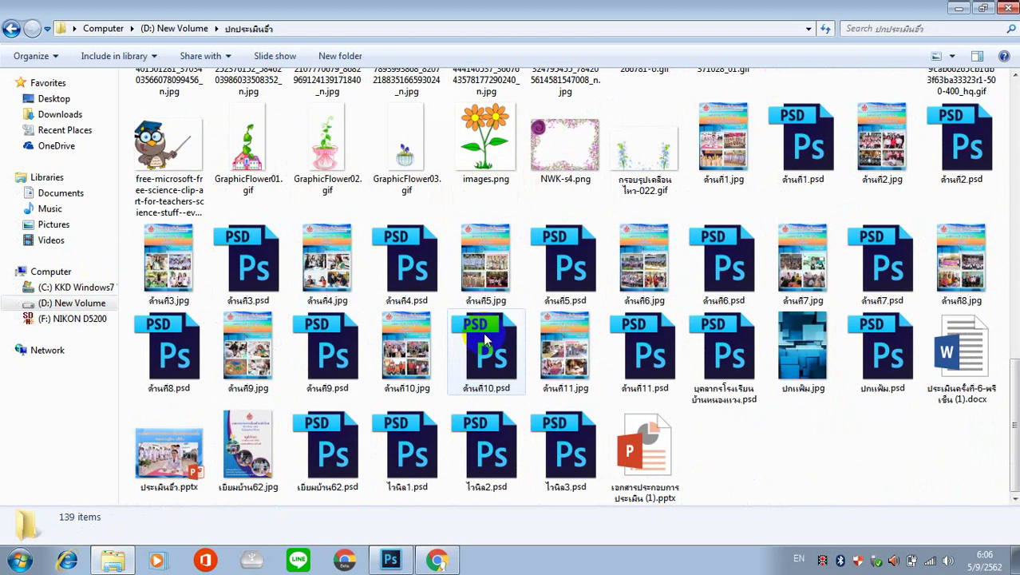
pyautogui.scroll(10, 484, 339)
pyautogui.scroll(1, 485, 339)
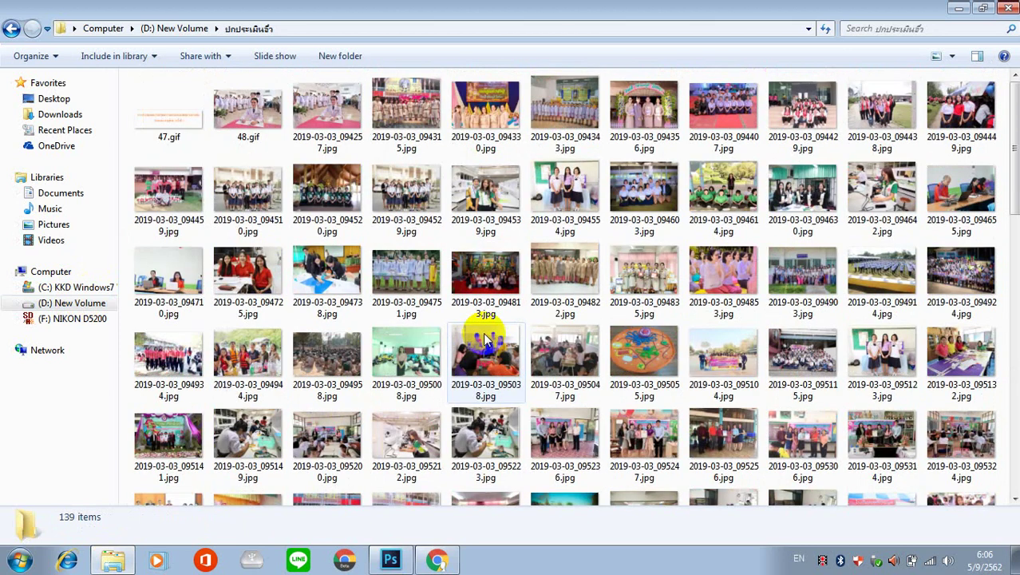
pyautogui.scroll(-5, 485, 339)
pyautogui.scroll(-2, 479, 340)
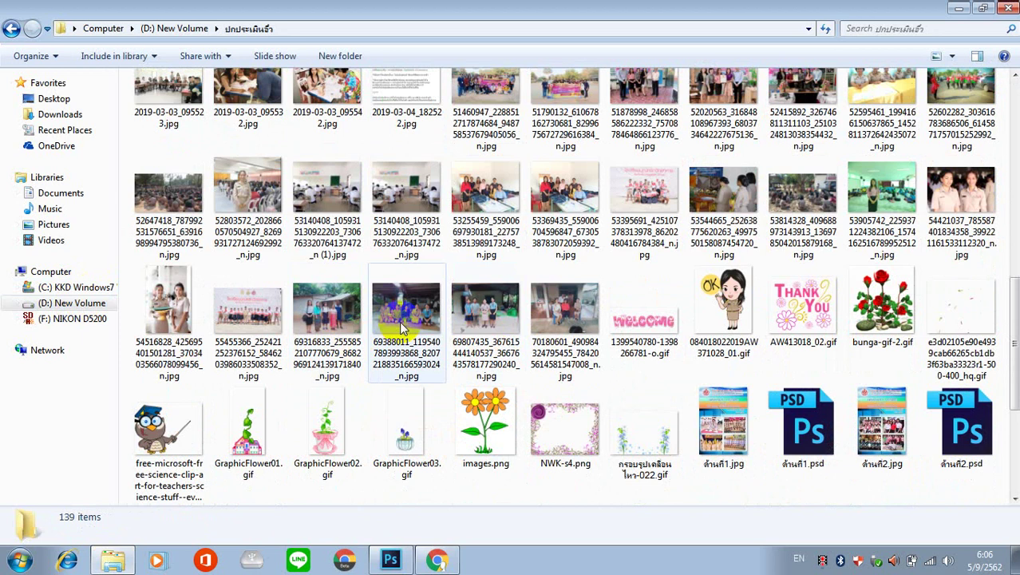
pyautogui.click(328, 319)
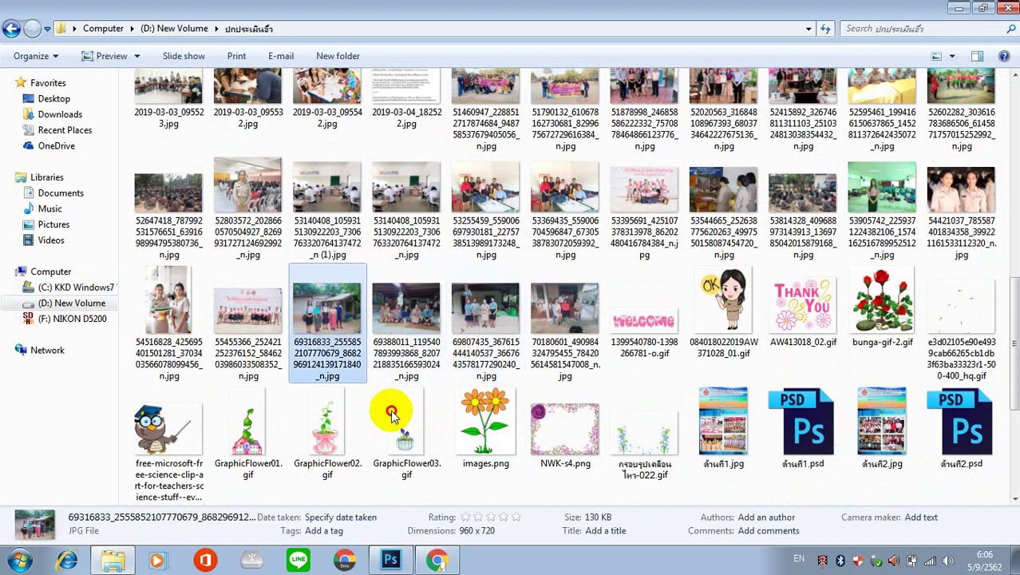
pyautogui.click(391, 561)
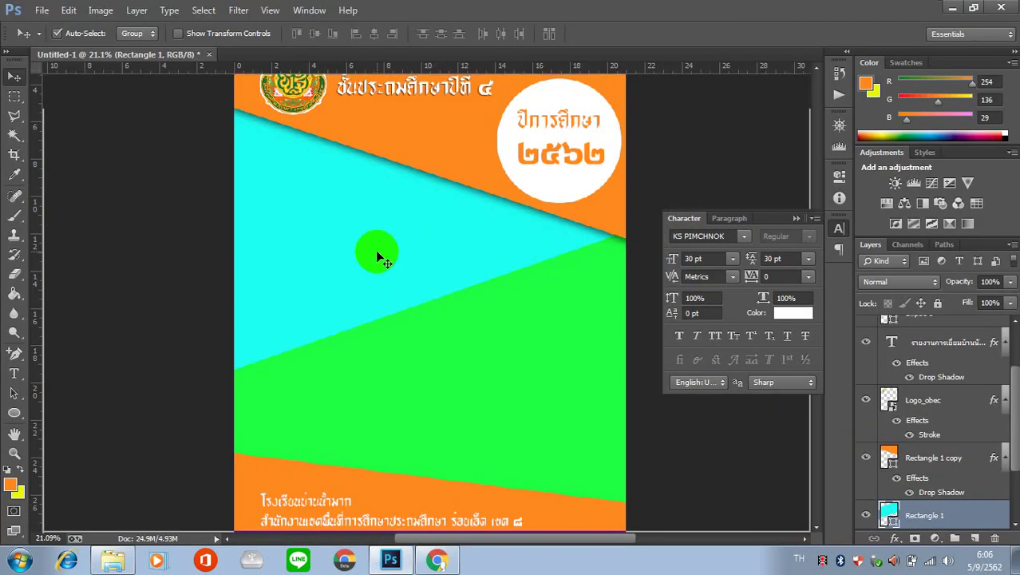
# Step: Place the group photo into the poster and clip it to the cyan Rectangle 1 band
pyautogui.moveTo(382, 257); pyautogui.dragTo(352, 172)
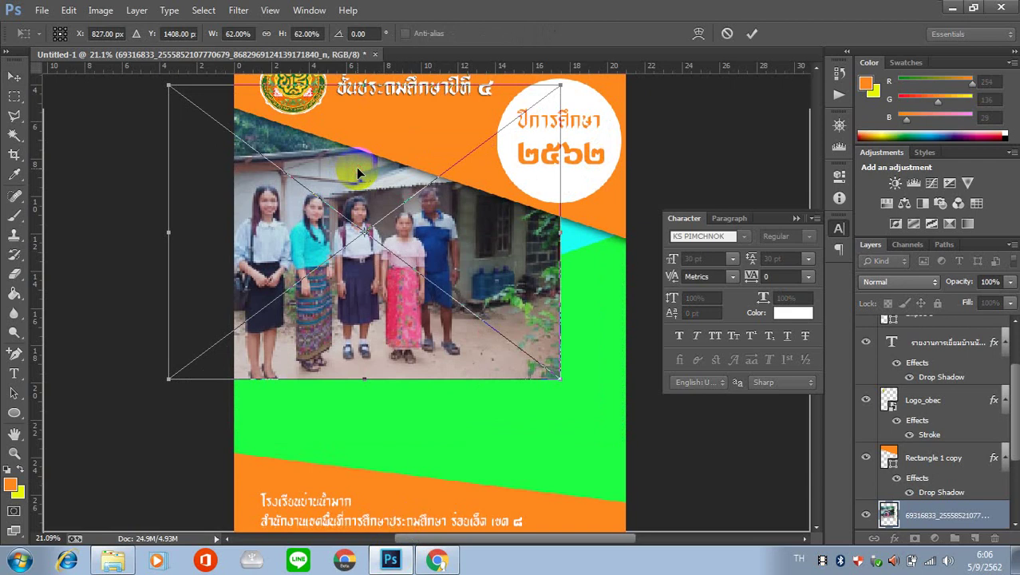
pyautogui.doubleClick(357, 172)
pyautogui.rightClick(941, 515)
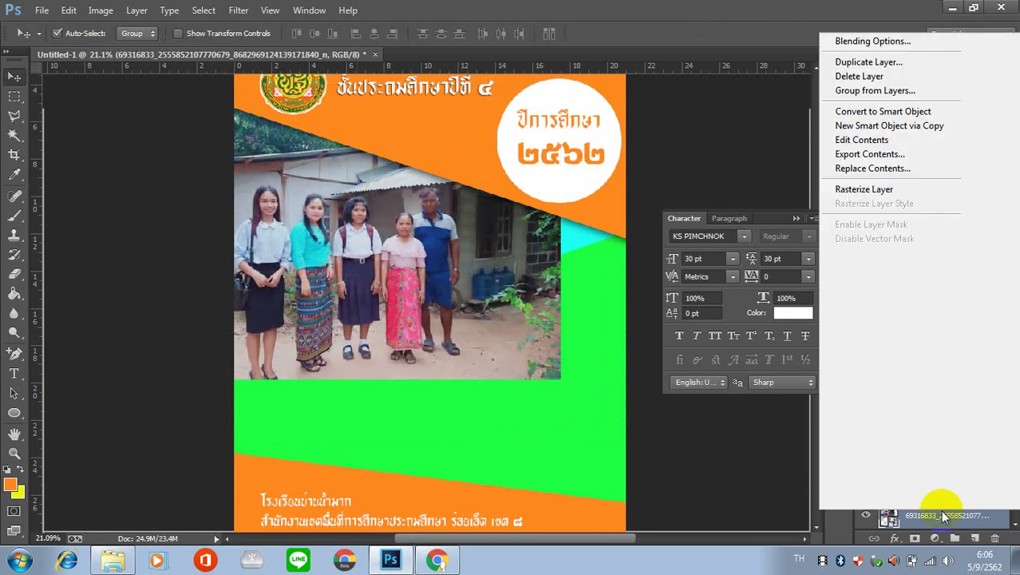
pyautogui.click(894, 254)
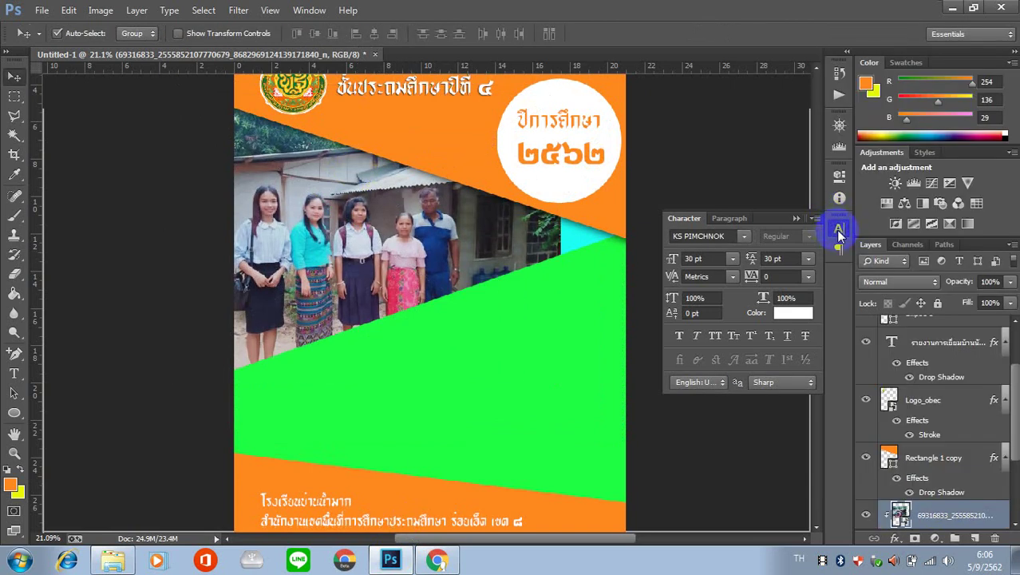
pyautogui.click(838, 232)
pyautogui.moveTo(316, 236)
pyautogui.mouseDown()
pyautogui.moveTo(336, 229)
pyautogui.moveTo(370, 251)
pyautogui.mouseUp()
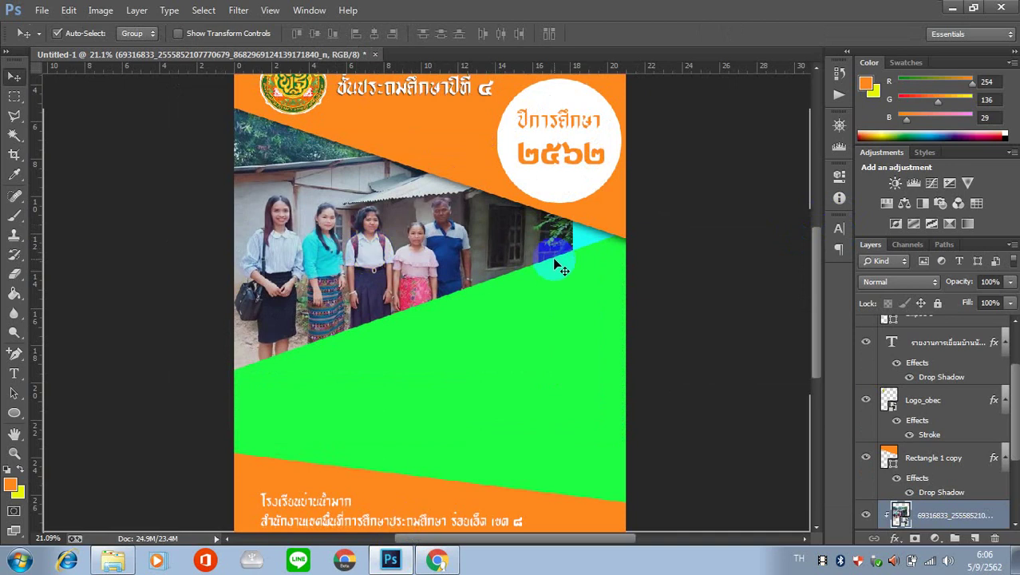
# Step: Scale the clipped photo to about 69.65% and shift it up to fill the triangle
pyautogui.hotkey('ctrl', 't')
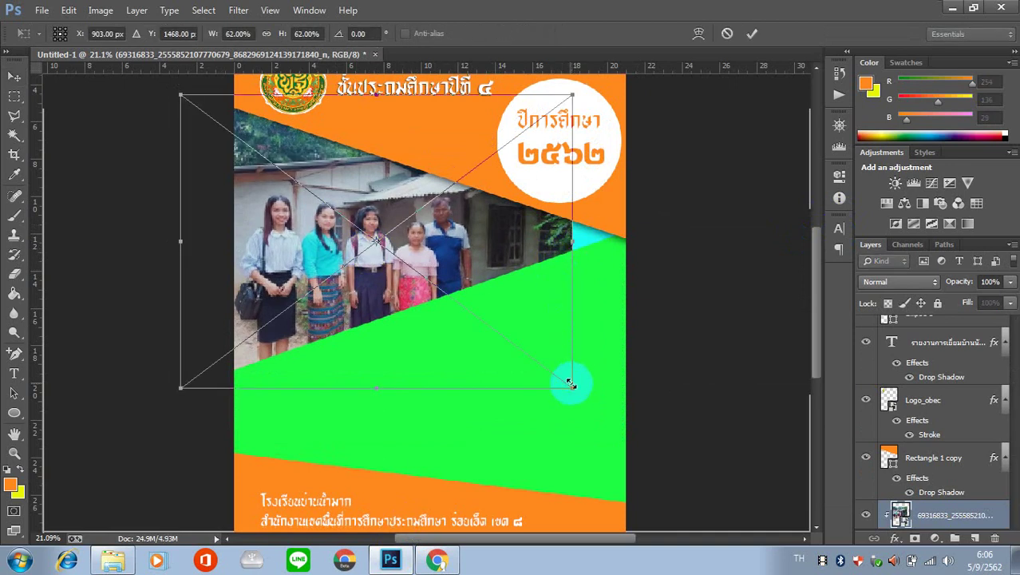
pyautogui.moveTo(572, 388); pyautogui.dragTo(634, 399)
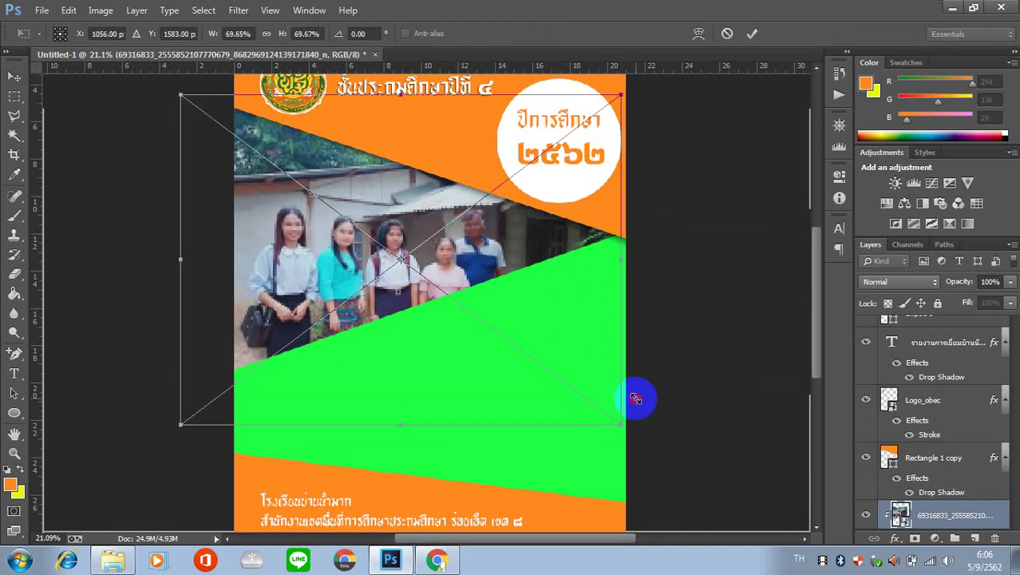
pyautogui.moveTo(476, 280); pyautogui.dragTo(374, 209)
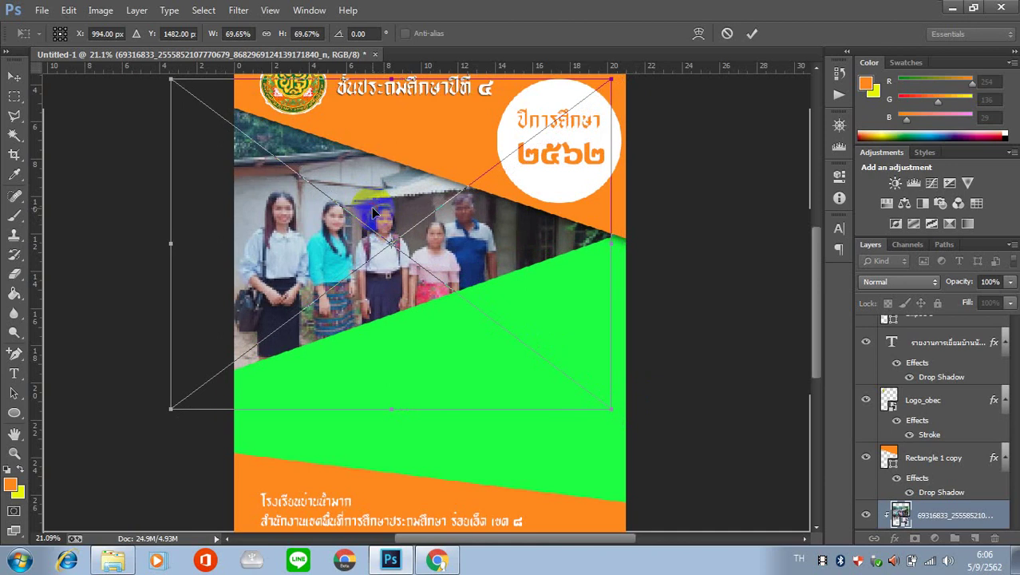
pyautogui.doubleClick(374, 209)
pyautogui.click(492, 364)
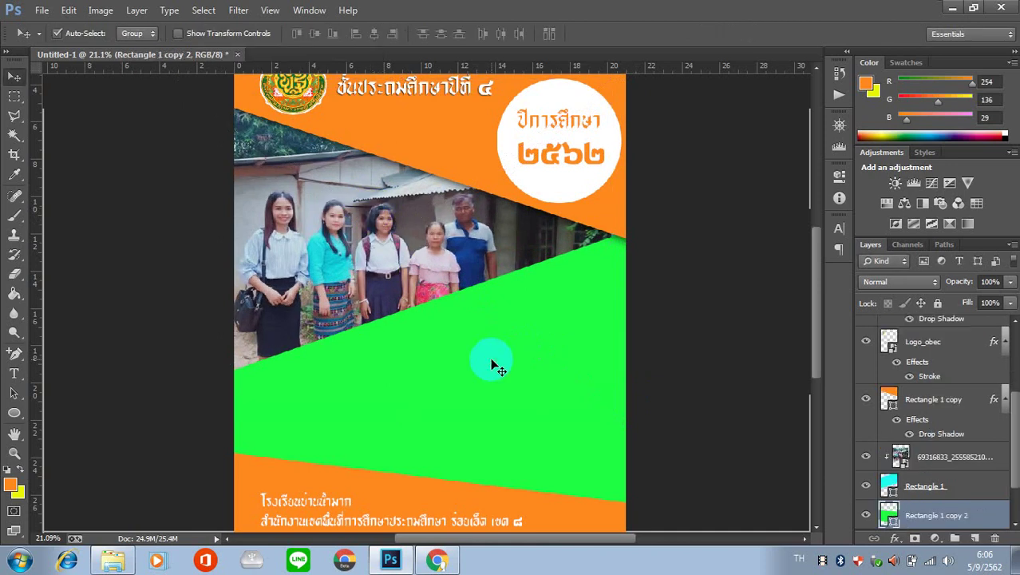
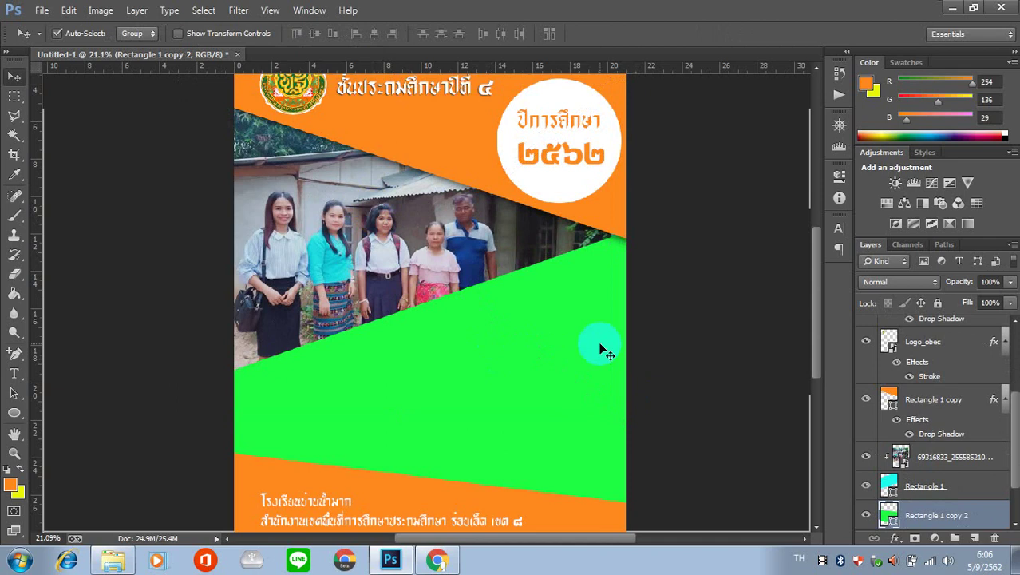
# Step: Pick the 69807435 group photo from the Windows Explorer image folder
pyautogui.click(113, 561)
pyautogui.click(409, 326)
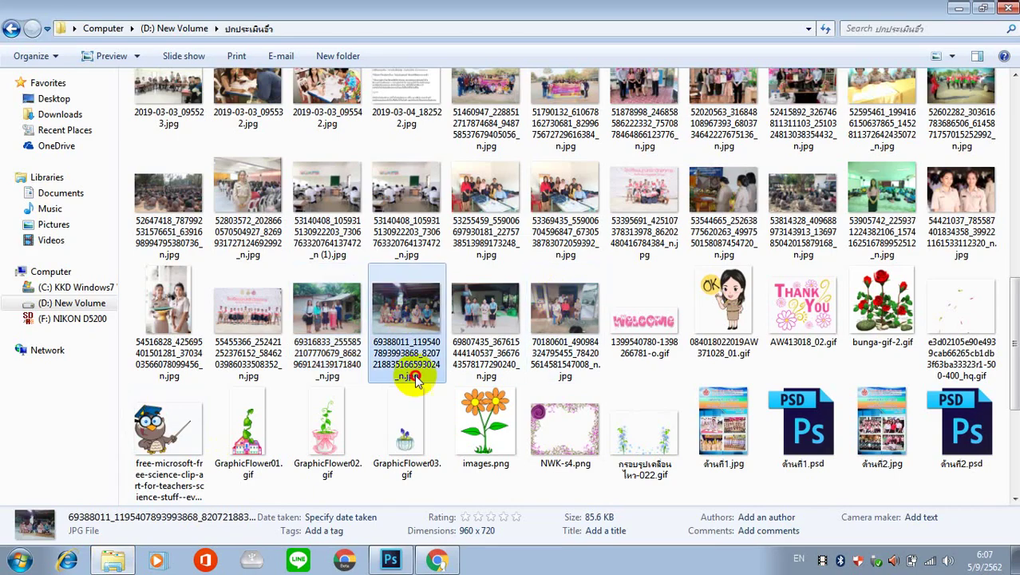
pyautogui.click(485, 313)
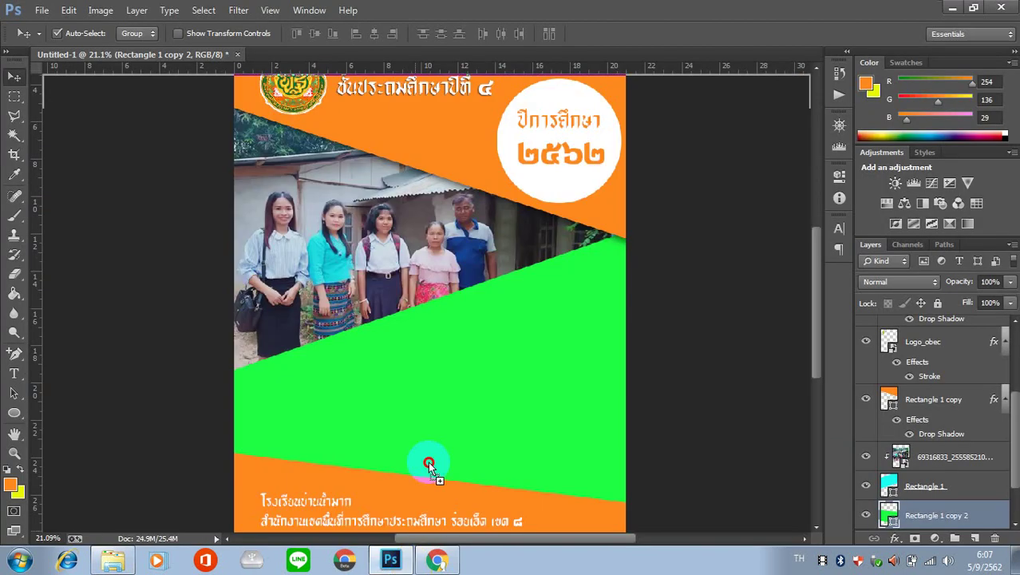
# Step: Place the group photo on the cover, scaled to about 82% over the lower band
pyautogui.moveTo(385, 563); pyautogui.dragTo(455, 391)
pyautogui.moveTo(513, 313); pyautogui.dragTo(542, 383)
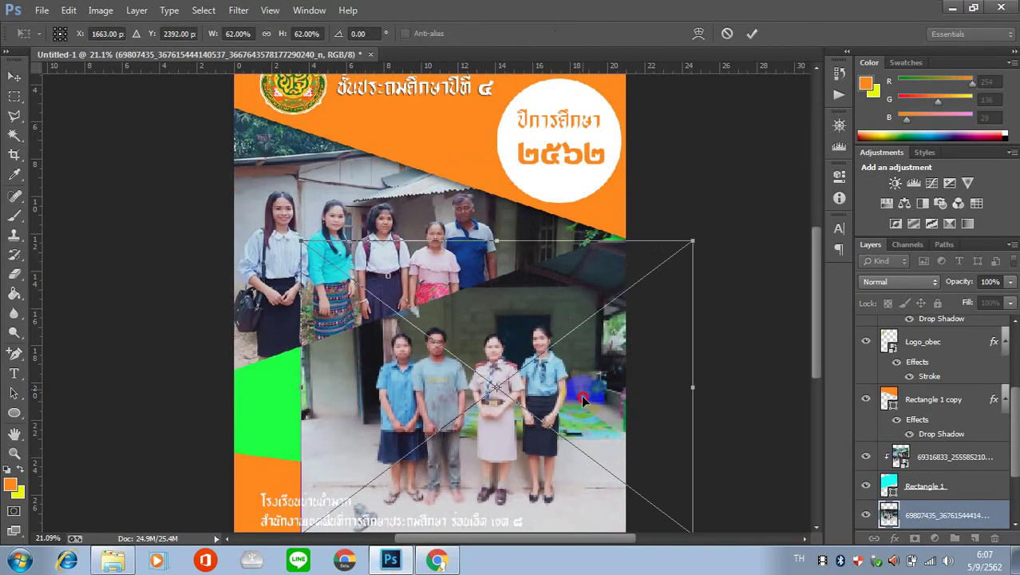
pyautogui.moveTo(654, 227); pyautogui.dragTo(752, 155)
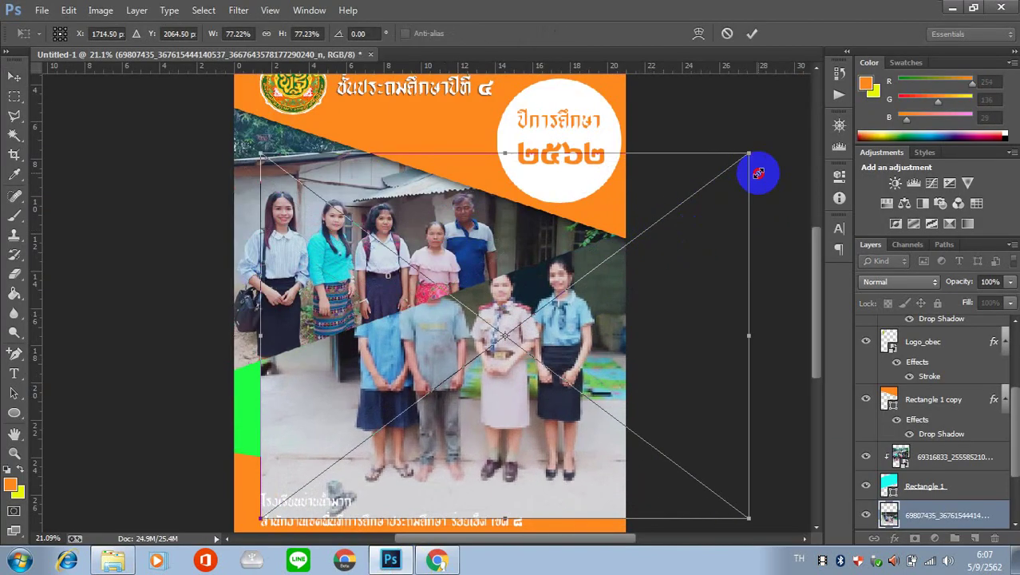
pyautogui.moveTo(540, 302); pyautogui.dragTo(513, 363)
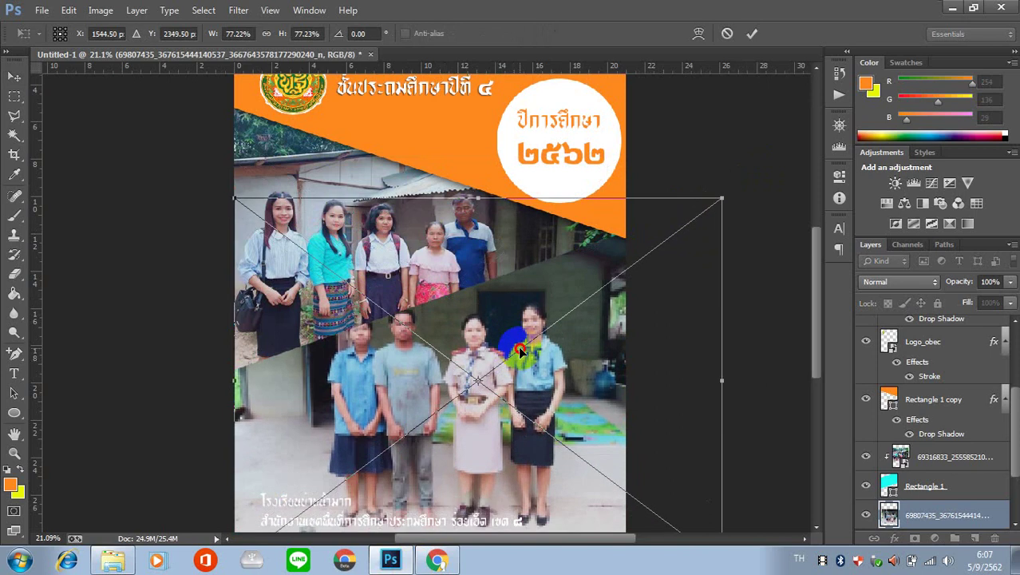
pyautogui.moveTo(722, 213); pyautogui.dragTo(753, 174)
pyautogui.moveTo(484, 367); pyautogui.dragTo(485, 406)
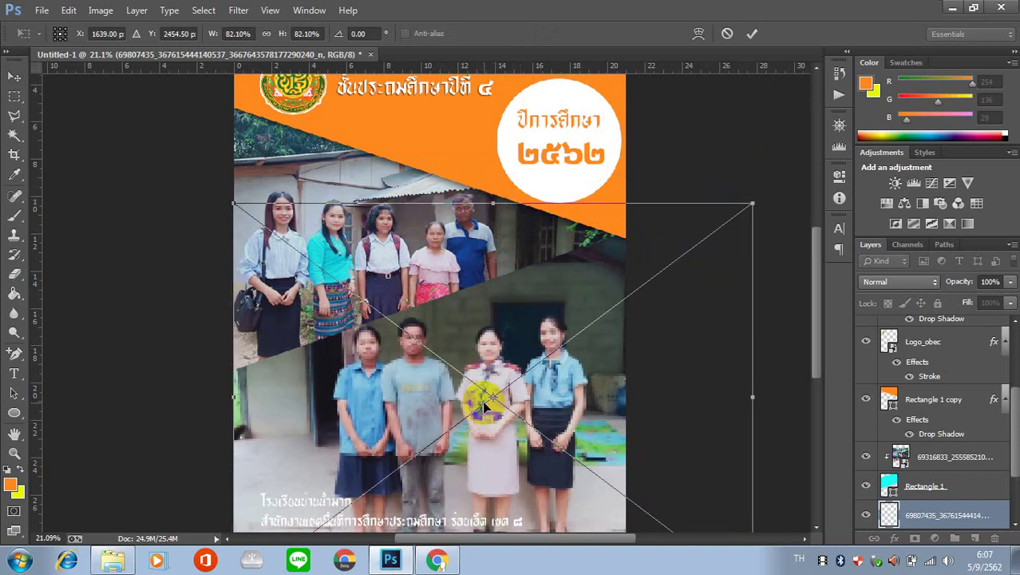
pyautogui.press('Return')
# Step: Clip the photo to the lower slanted shape and shift it slightly within it
pyautogui.rightClick(932, 517)
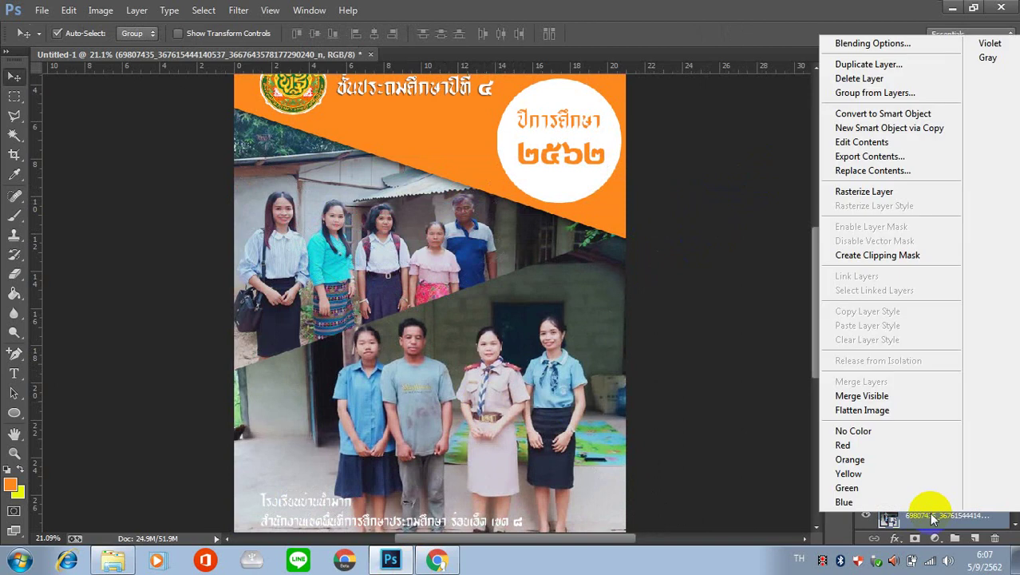
pyautogui.click(877, 255)
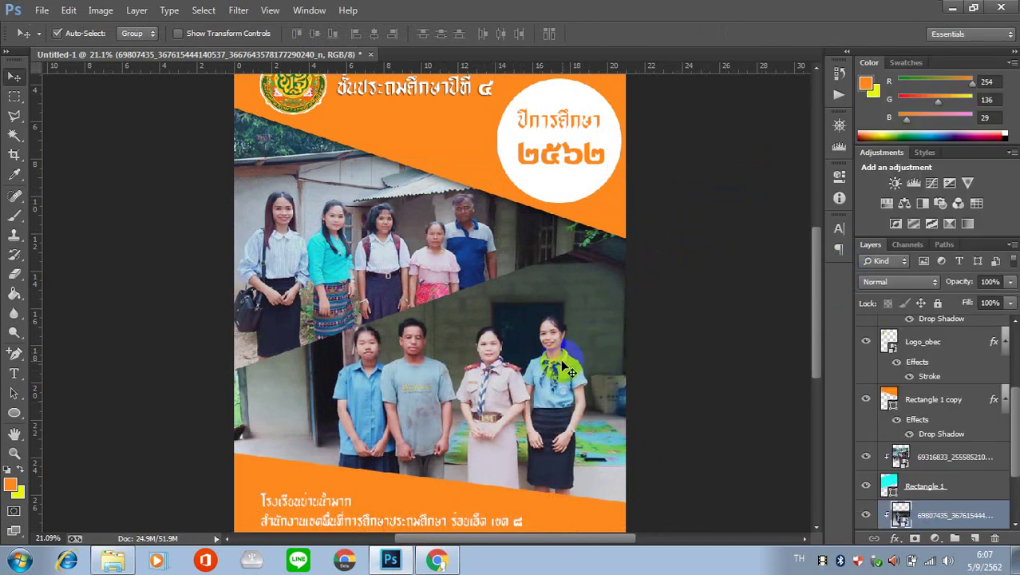
pyautogui.moveTo(566, 369)
pyautogui.mouseDown()
pyautogui.moveTo(543, 371)
pyautogui.moveTo(538, 392)
pyautogui.moveTo(568, 365)
pyautogui.moveTo(540, 357)
pyautogui.moveTo(532, 368)
pyautogui.mouseUp()
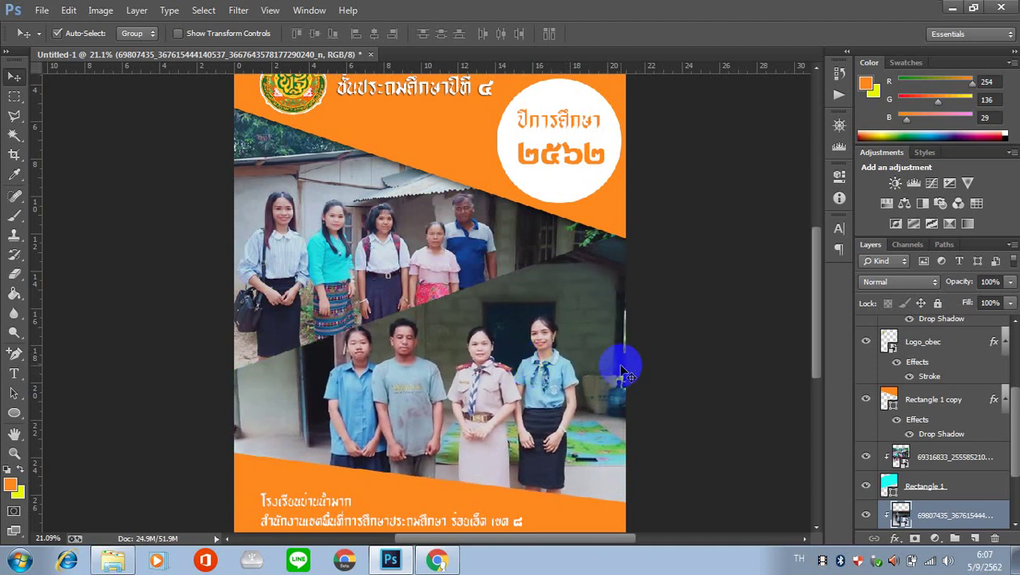
# Step: Delete the Rectangle 1 copy 3 shape layer
pyautogui.click(451, 485)
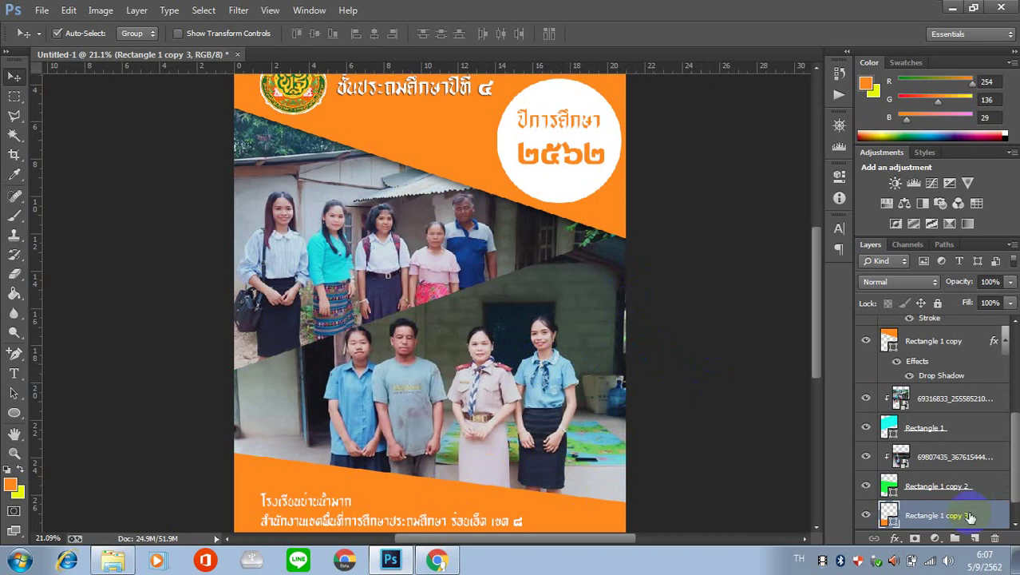
pyautogui.hotkey('ctrl', 'j')
pyautogui.scroll(-2, 970, 517)
pyautogui.click(936, 494)
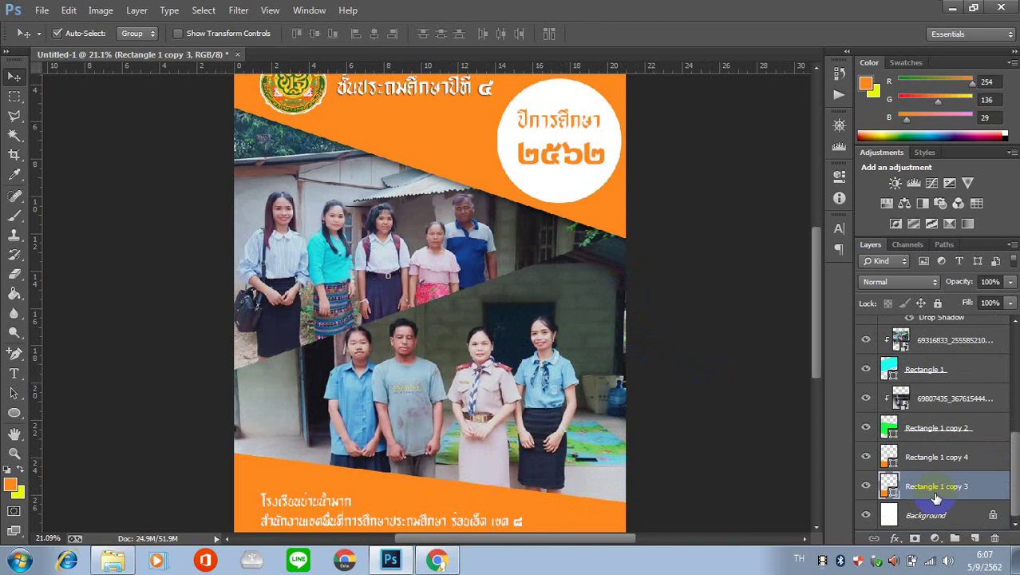
pyautogui.click(14, 76)
pyautogui.click(663, 476)
pyautogui.click(929, 495)
pyautogui.press('Delete')
# Step: Duplicate Rectangle 1 copy 2 and change copy 2's fill to white
pyautogui.click(929, 463)
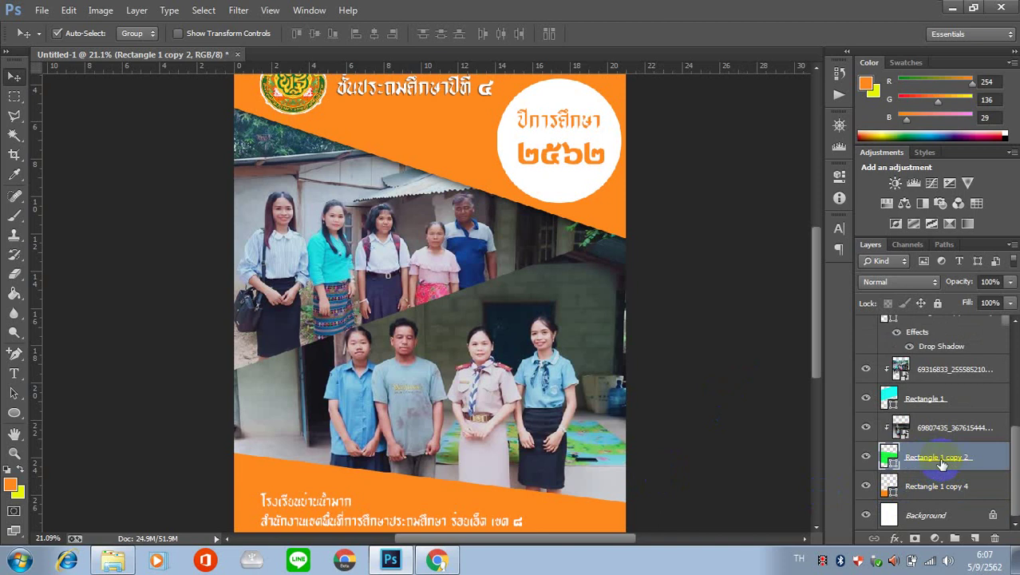
pyautogui.hotkey('ctrl', 'j')
pyautogui.click(922, 486)
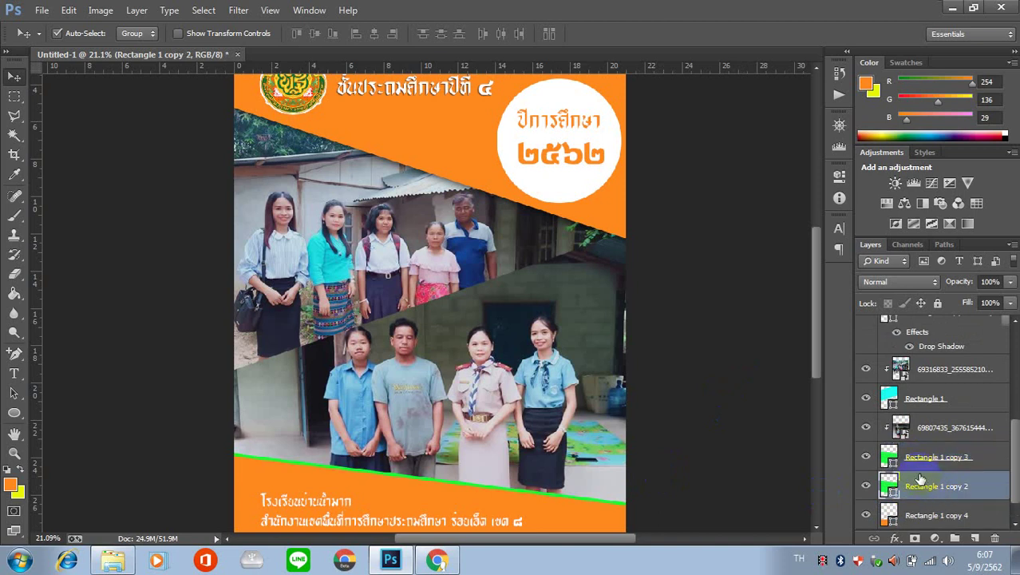
pyautogui.doubleClick(891, 484)
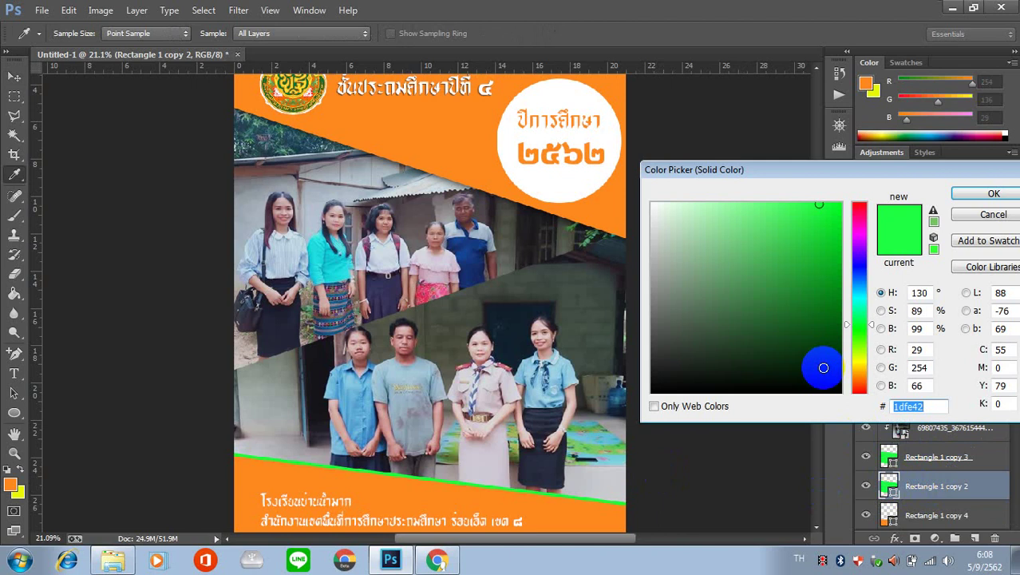
pyautogui.moveTo(708, 213); pyautogui.dragTo(651, 203)
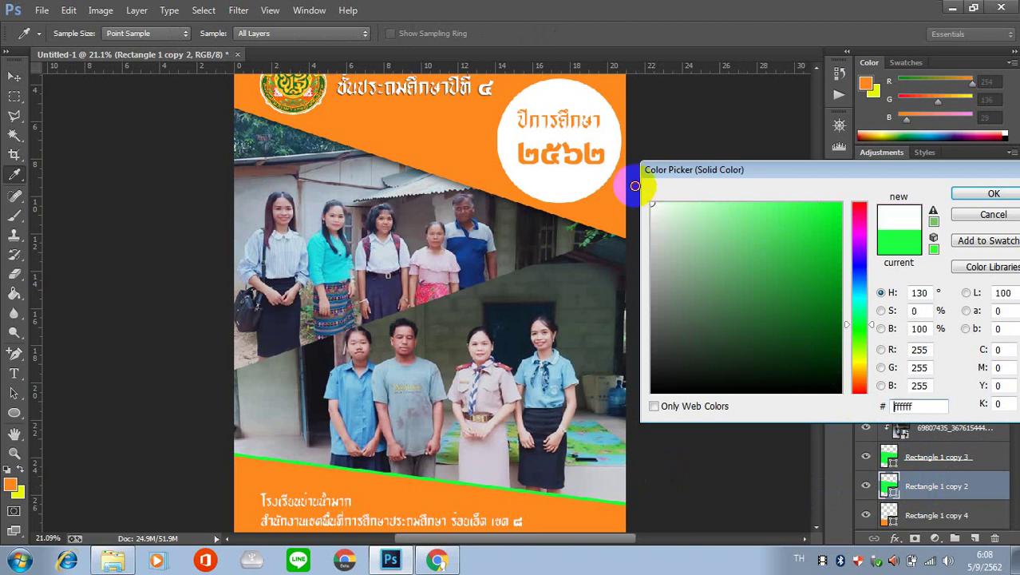
pyautogui.click(989, 197)
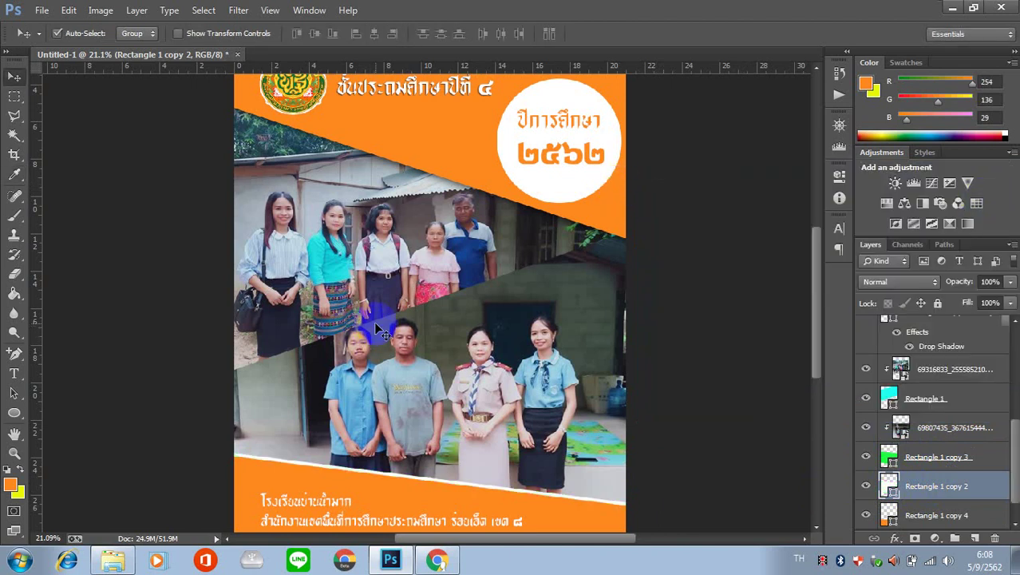
# Step: Select the lower 69807435 photo layer and nudge it upward within its slanted frame
pyautogui.click(518, 264)
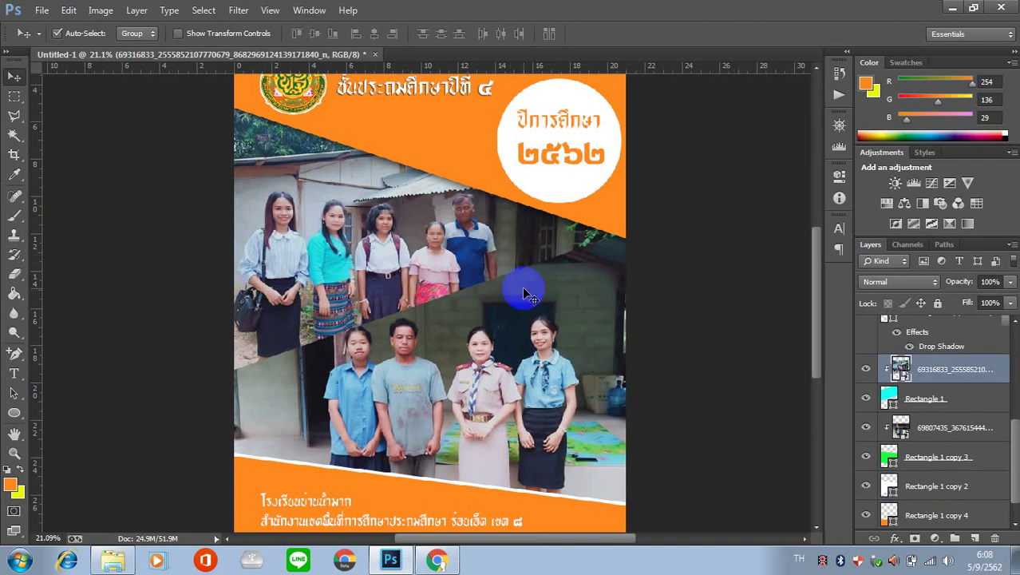
pyautogui.click(576, 303)
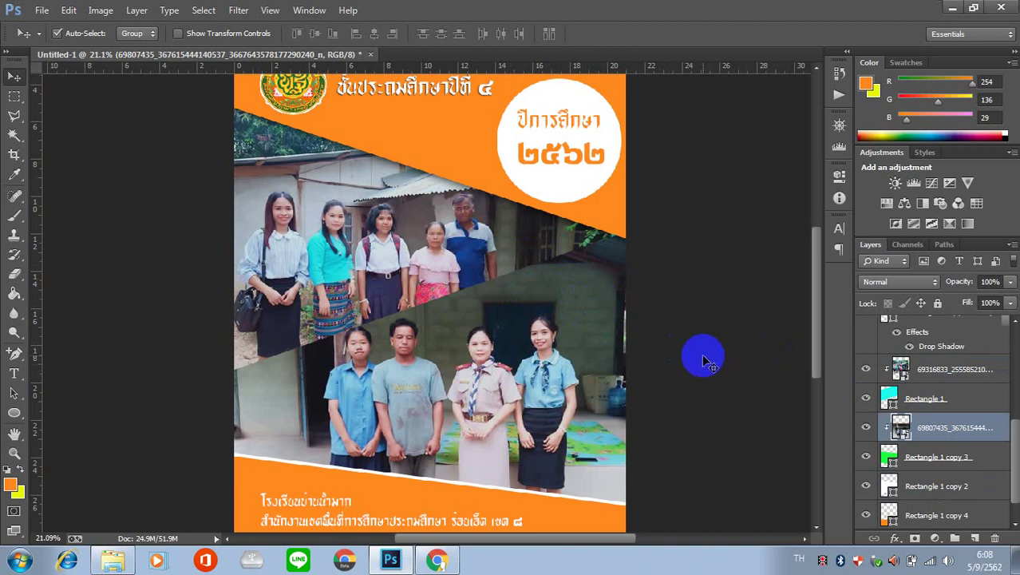
pyautogui.scroll(-2, 716, 431)
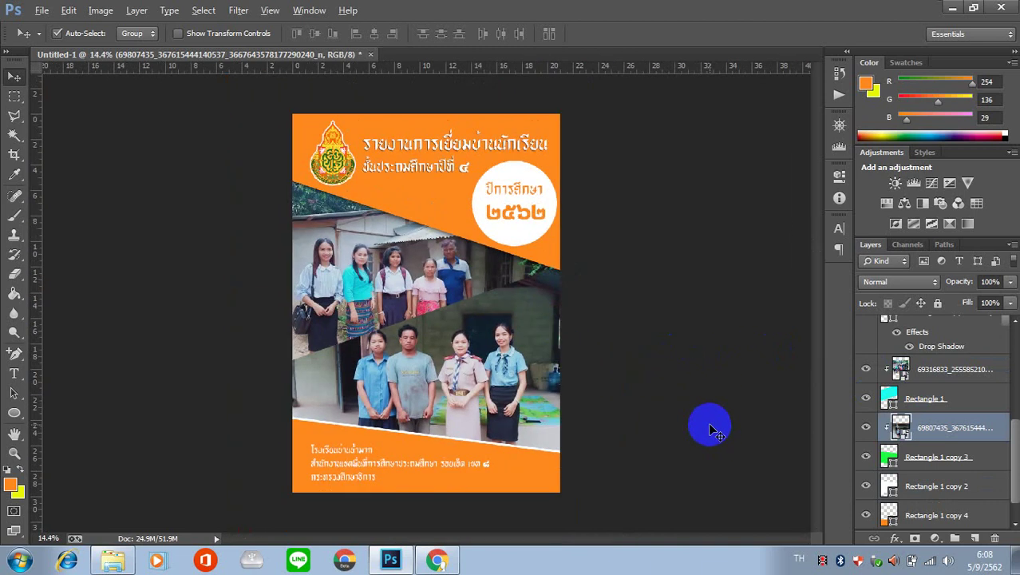
pyautogui.scroll(1, 627, 437)
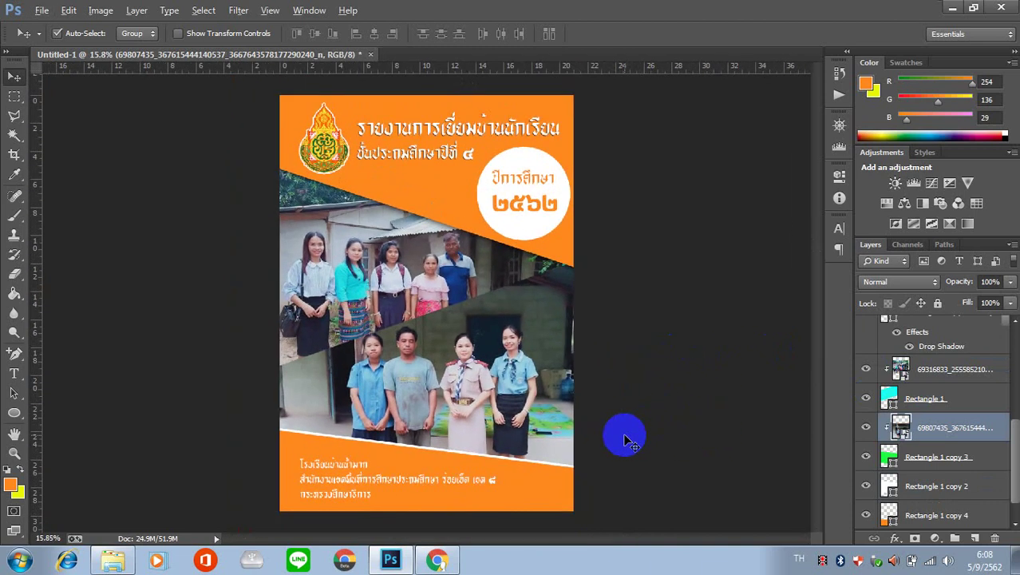
pyautogui.scroll(2, 627, 437)
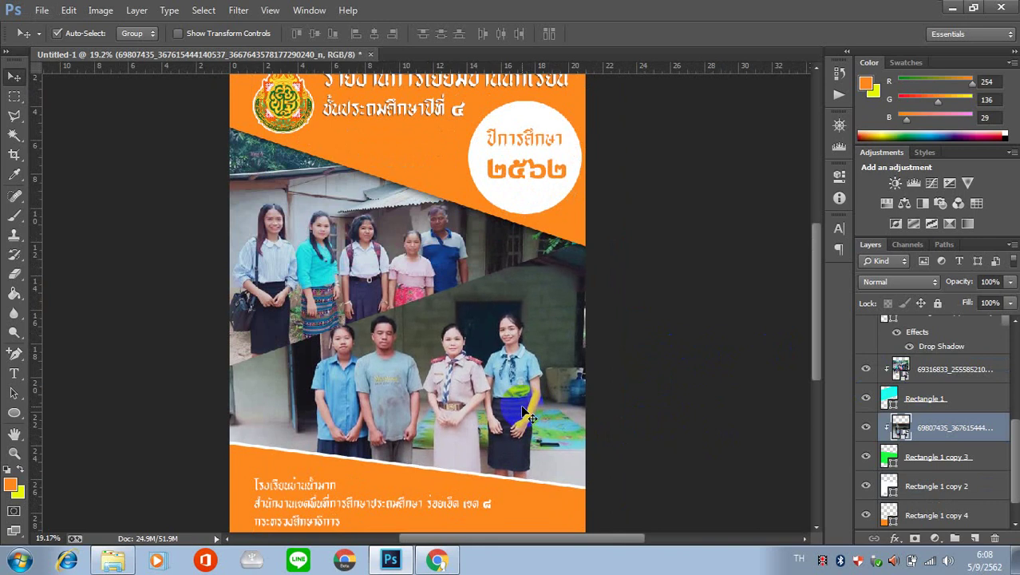
pyautogui.hotkey('shift', 'Right')
pyautogui.hotkey('shift', 'Right')
pyautogui.hotkey('shift', 'Right')
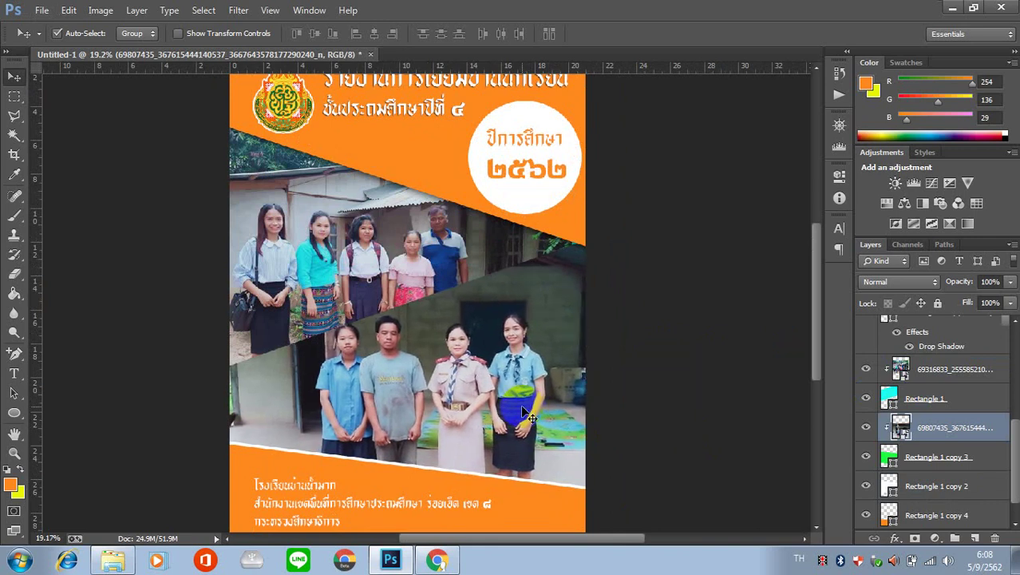
pyautogui.hotkey('shift', 'Left')
pyautogui.hotkey('shift', 'Left')
pyautogui.hotkey('shift', 'Left')
pyautogui.hotkey('shift', 'Up')
pyautogui.hotkey('shift', 'Up')
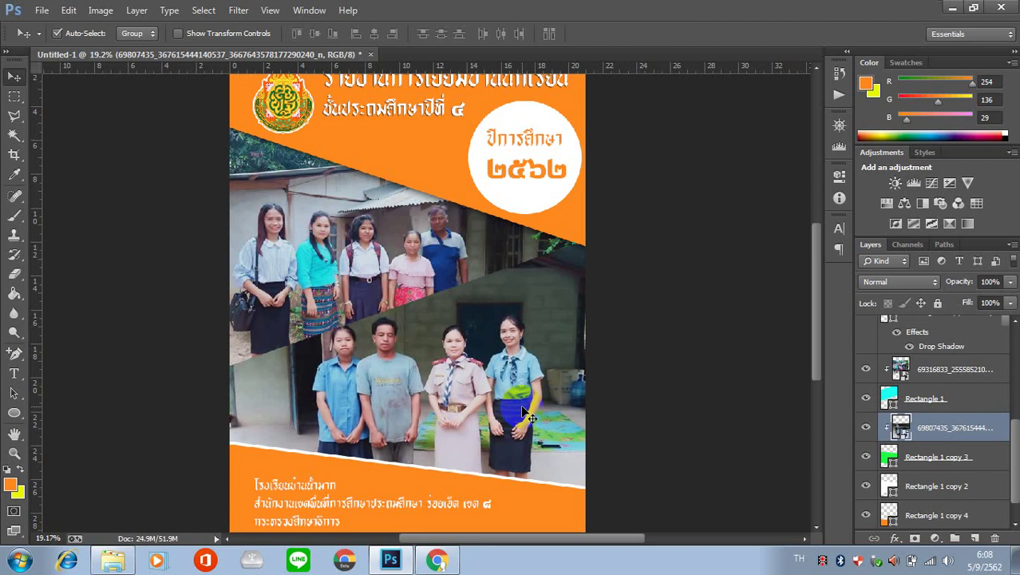
pyautogui.hotkey('shift', 'Up')
pyautogui.hotkey('shift', 'Up')
pyautogui.hotkey('shift', 'Up')
pyautogui.hotkey('shift', 'Up')
pyautogui.hotkey('shift', 'Up')
pyautogui.hotkey('shift', 'Up')
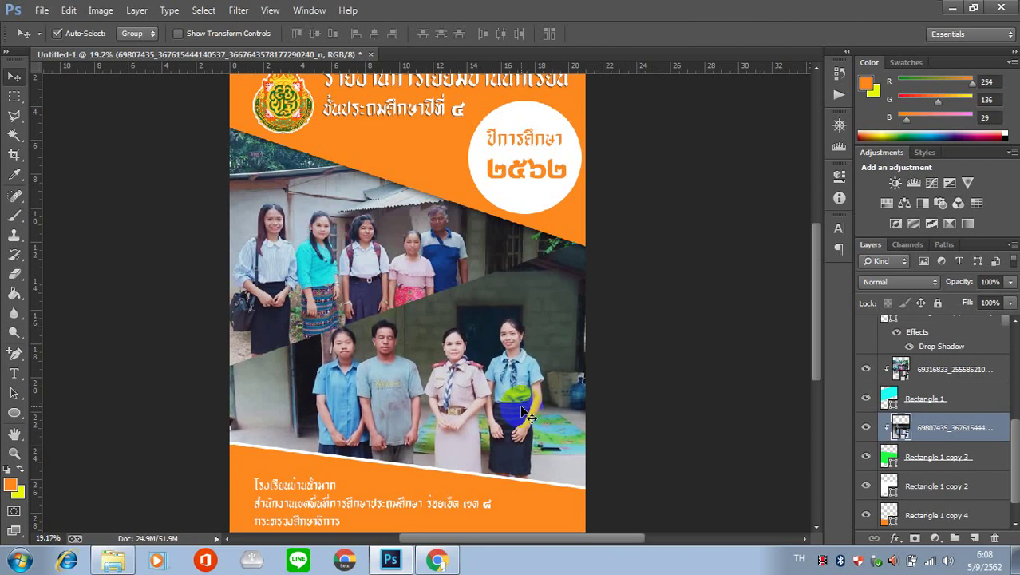
# Step: Draw a rounded-rectangle bar above the top text layer near the bottom photo
pyautogui.click(16, 413)
pyautogui.rightClick(16, 414)
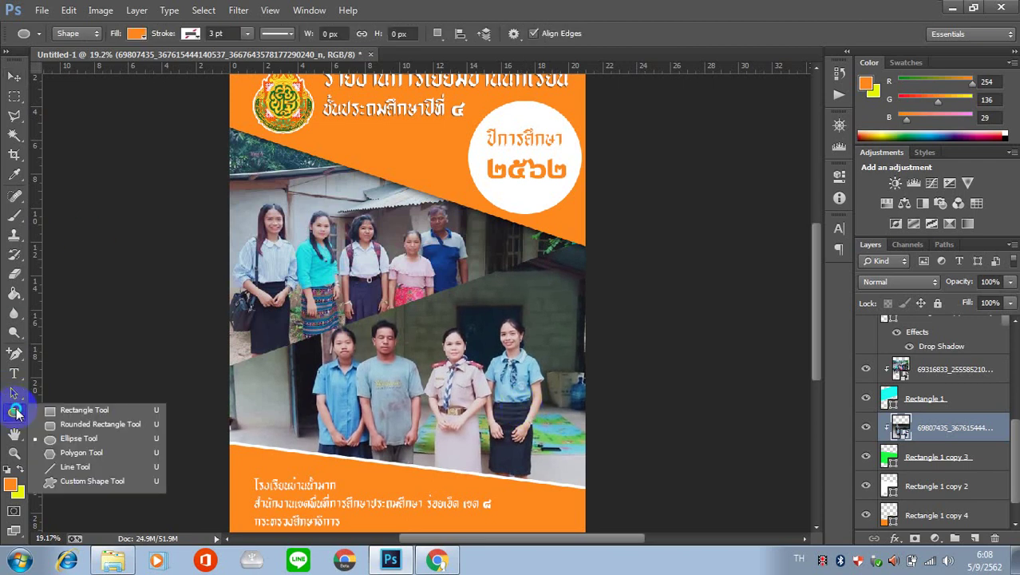
pyautogui.click(71, 421)
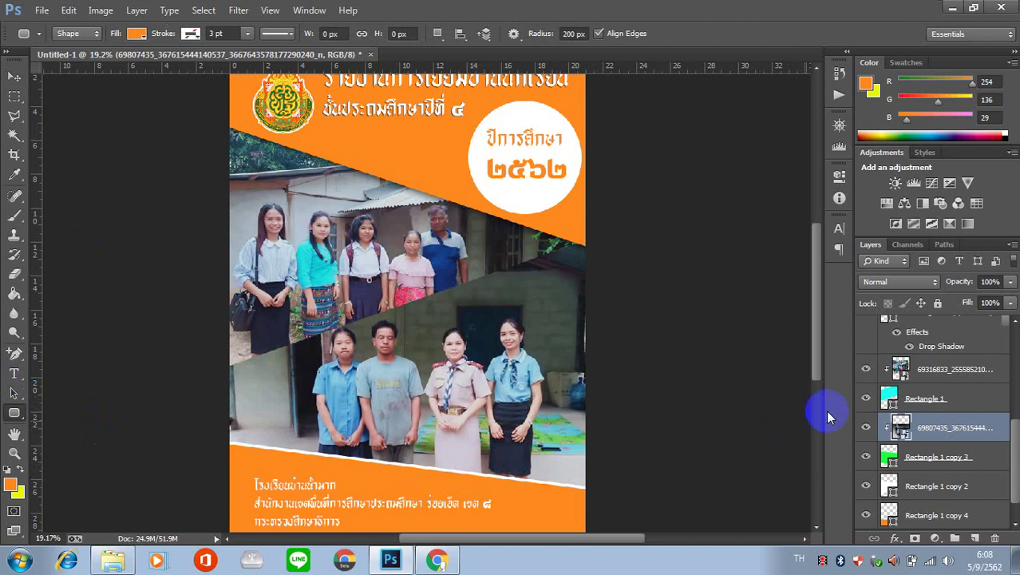
pyautogui.scroll(3, 975, 360)
pyautogui.scroll(3, 975, 346)
pyautogui.click(949, 334)
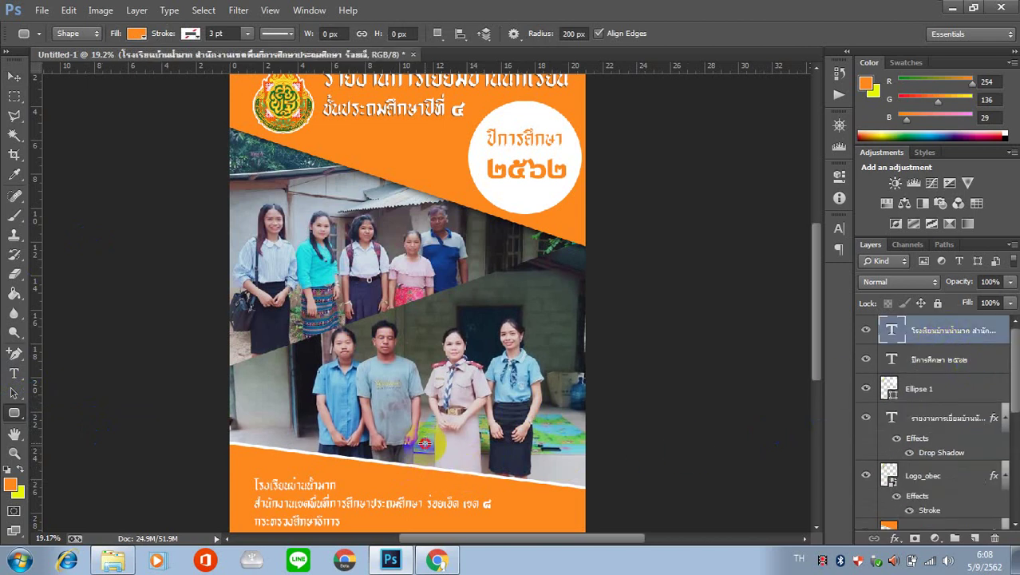
pyautogui.moveTo(424, 443)
pyautogui.mouseDown()
pyautogui.moveTo(599, 476)
pyautogui.moveTo(588, 469)
pyautogui.mouseUp()
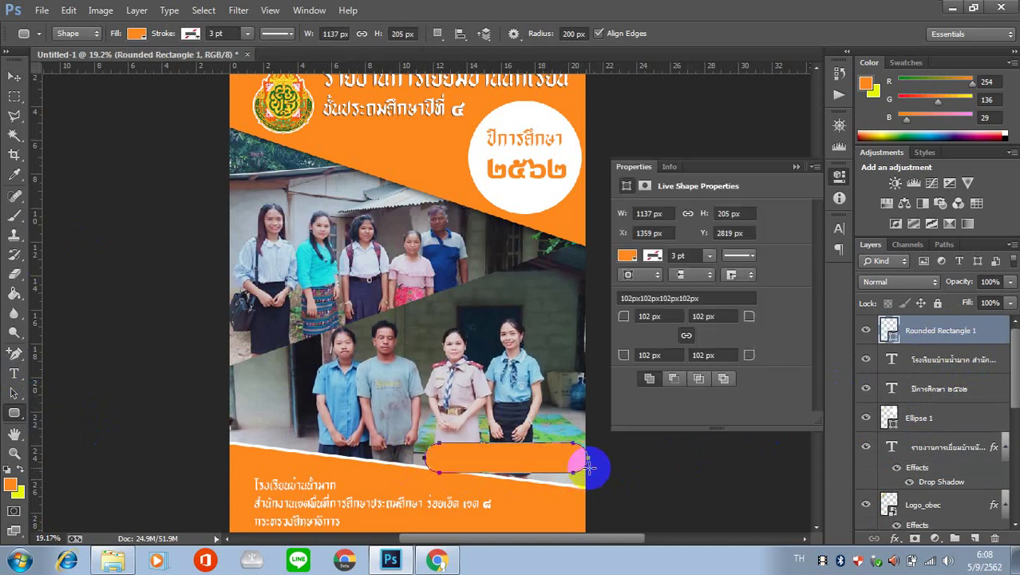
pyautogui.click(840, 178)
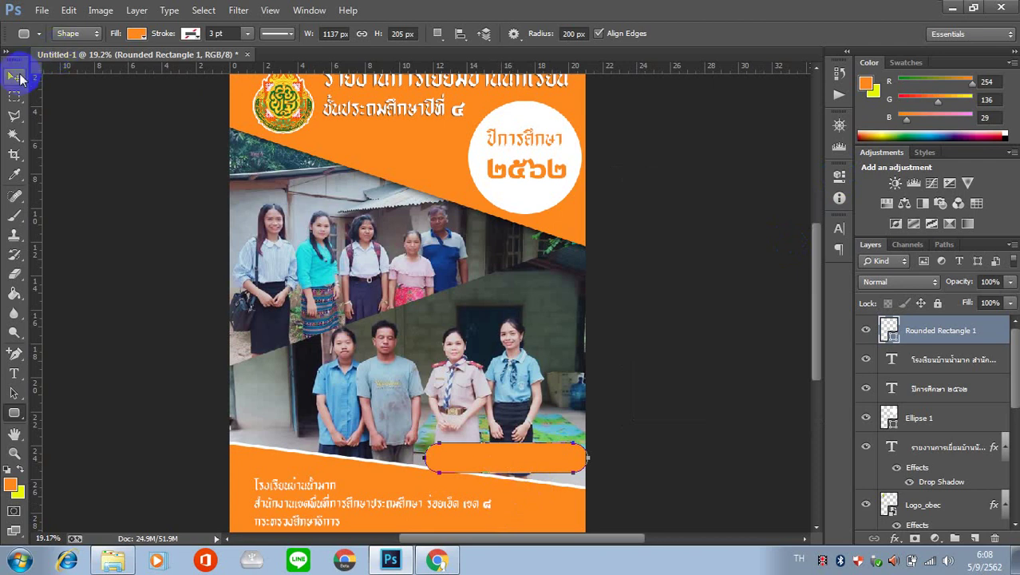
# Step: Move the bar onto the lower photo's left side and stretch it wider to the right
pyautogui.click(17, 77)
pyautogui.moveTo(518, 455)
pyautogui.mouseDown()
pyautogui.moveTo(535, 337)
pyautogui.moveTo(310, 425)
pyautogui.mouseUp()
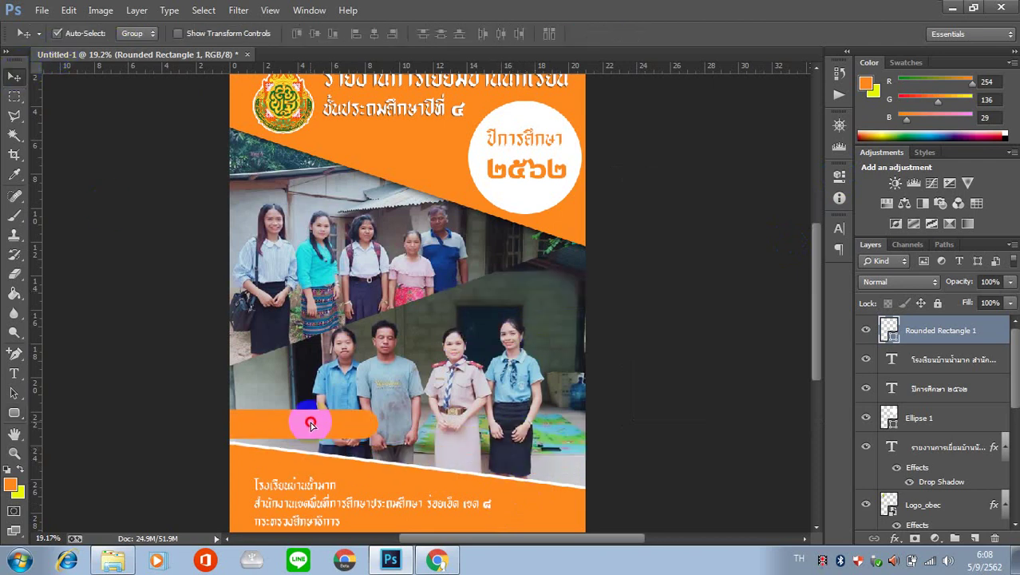
pyautogui.moveTo(311, 429); pyautogui.dragTo(317, 431)
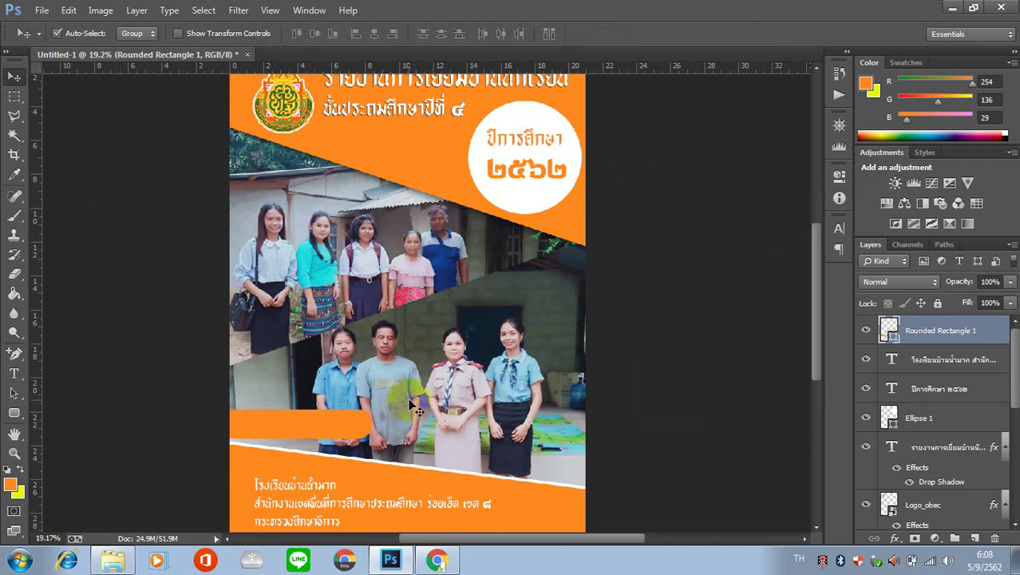
pyautogui.click(407, 399)
pyautogui.click(354, 427)
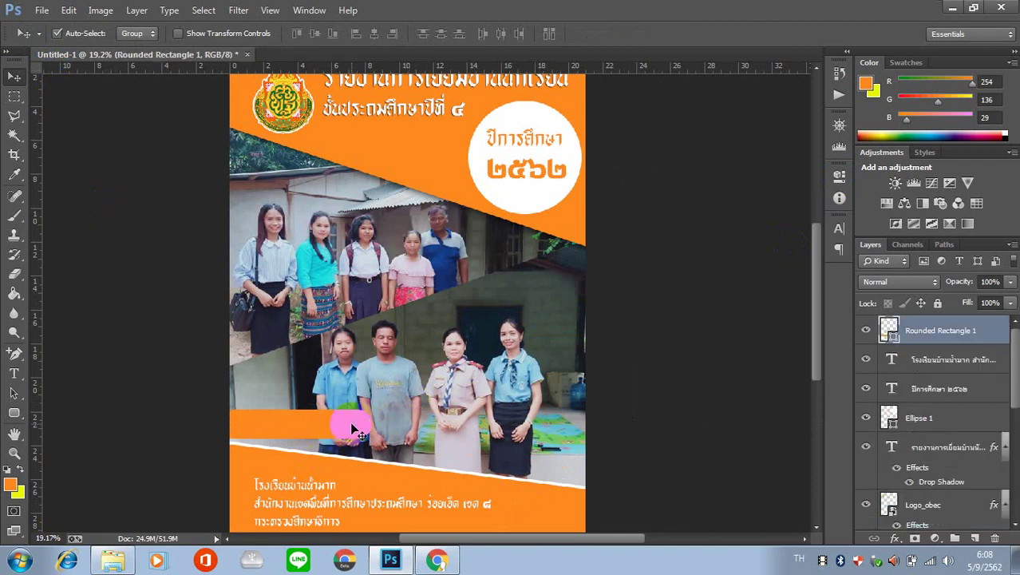
pyautogui.hotkey('ctrl', 't')
pyautogui.moveTo(372, 425); pyautogui.dragTo(413, 425)
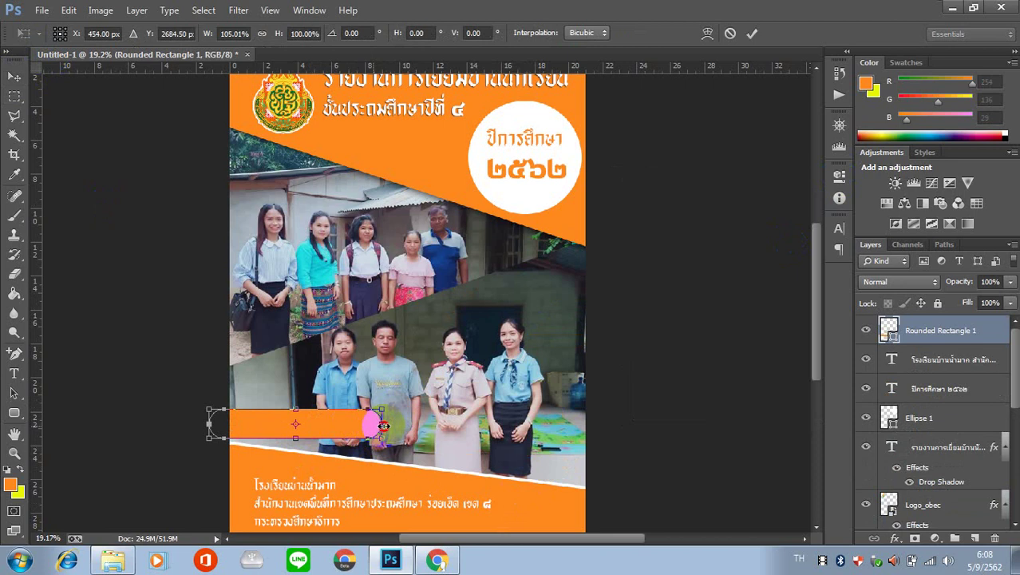
pyautogui.press('Return')
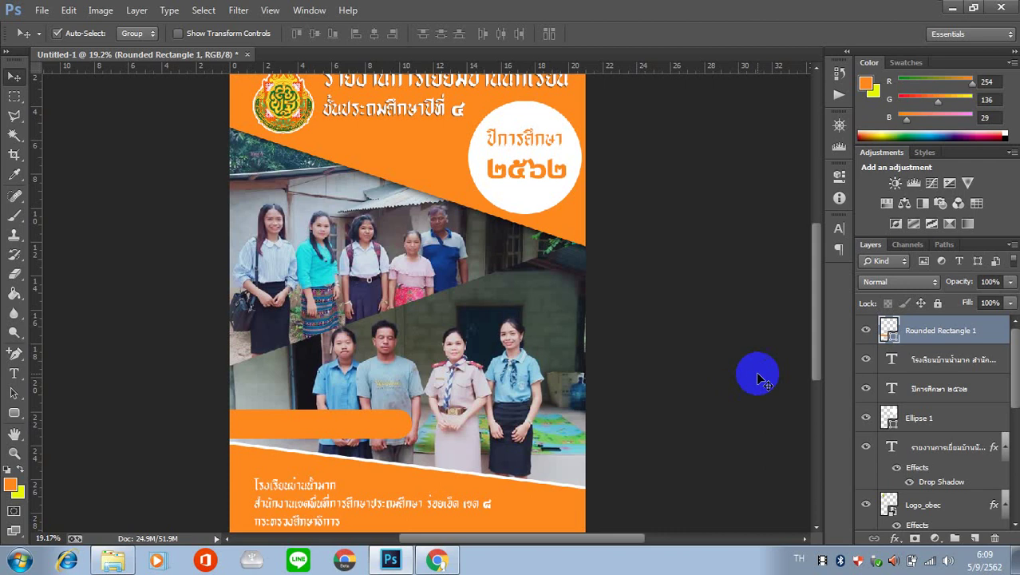
# Step: Try white, grey, magenta and green as the bar's fill colour
pyautogui.doubleClick(889, 332)
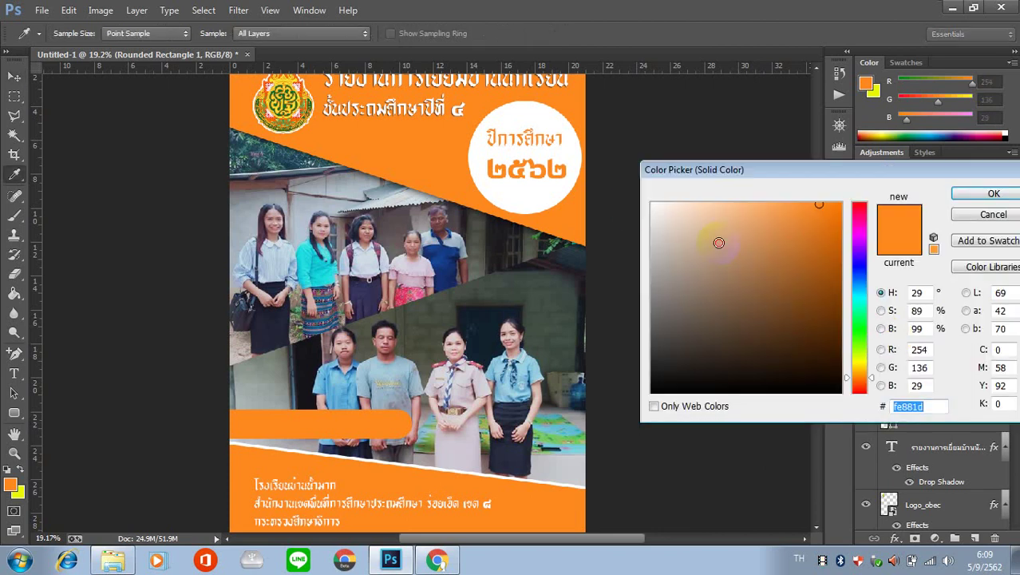
pyautogui.moveTo(719, 242); pyautogui.dragTo(599, 193)
pyautogui.click(588, 262)
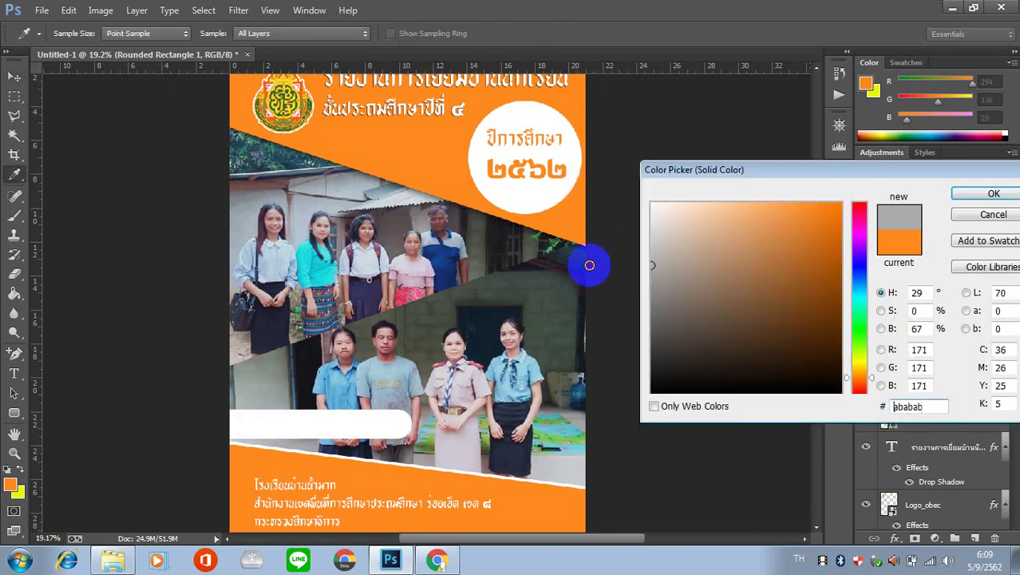
pyautogui.click(862, 232)
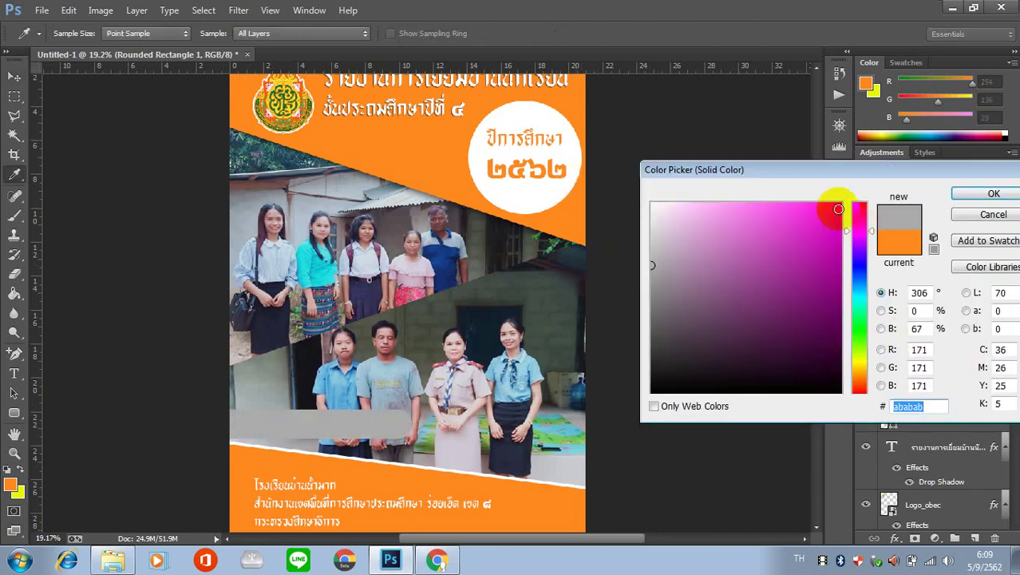
pyautogui.click(837, 202)
pyautogui.moveTo(837, 202)
pyautogui.mouseDown()
pyautogui.moveTo(761, 208)
pyautogui.moveTo(834, 277)
pyautogui.mouseUp()
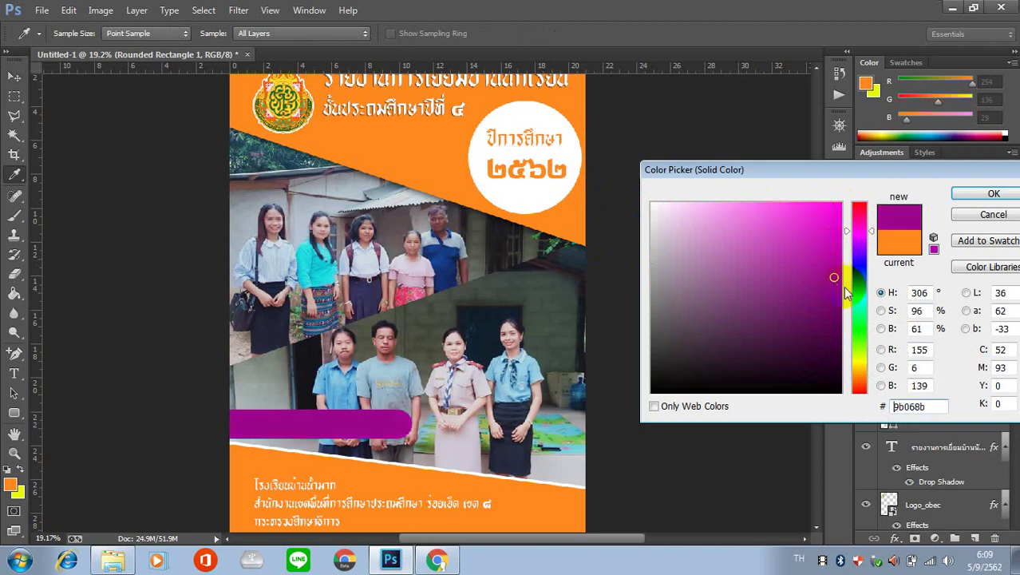
pyautogui.click(861, 339)
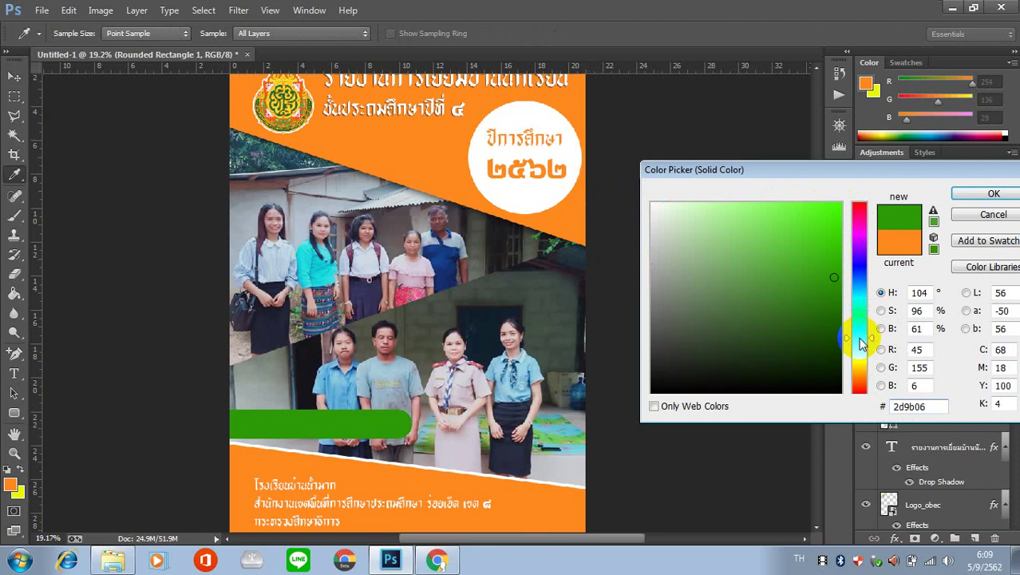
# Step: Settle the bar's fill on the deeper orange df7a04
pyautogui.click(861, 360)
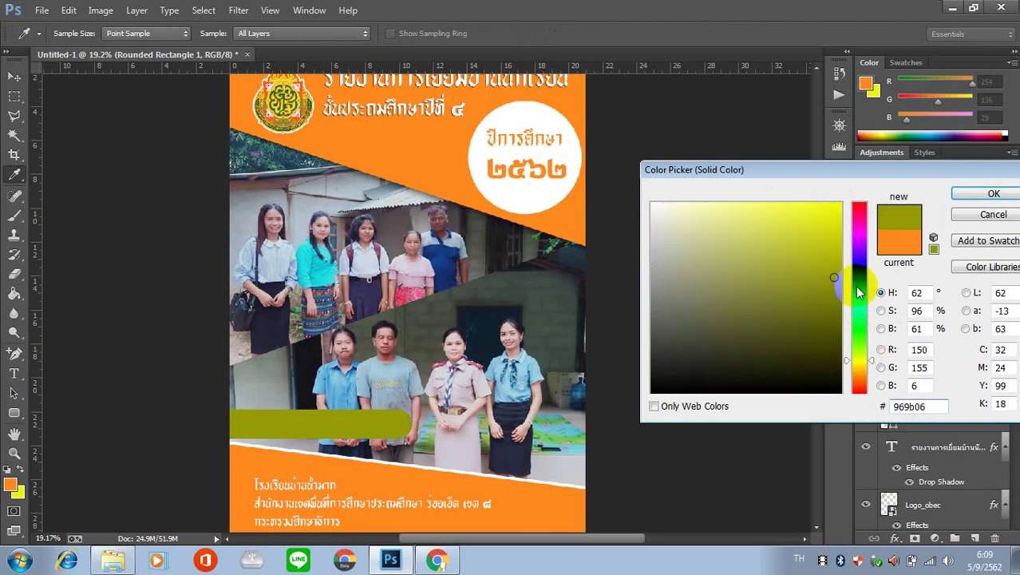
pyautogui.click(840, 203)
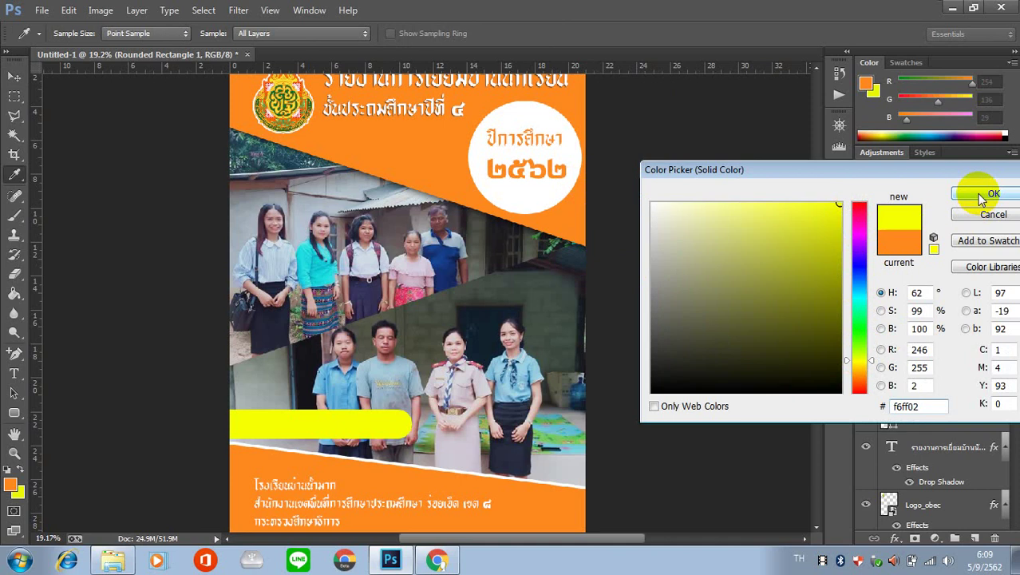
pyautogui.click(838, 214)
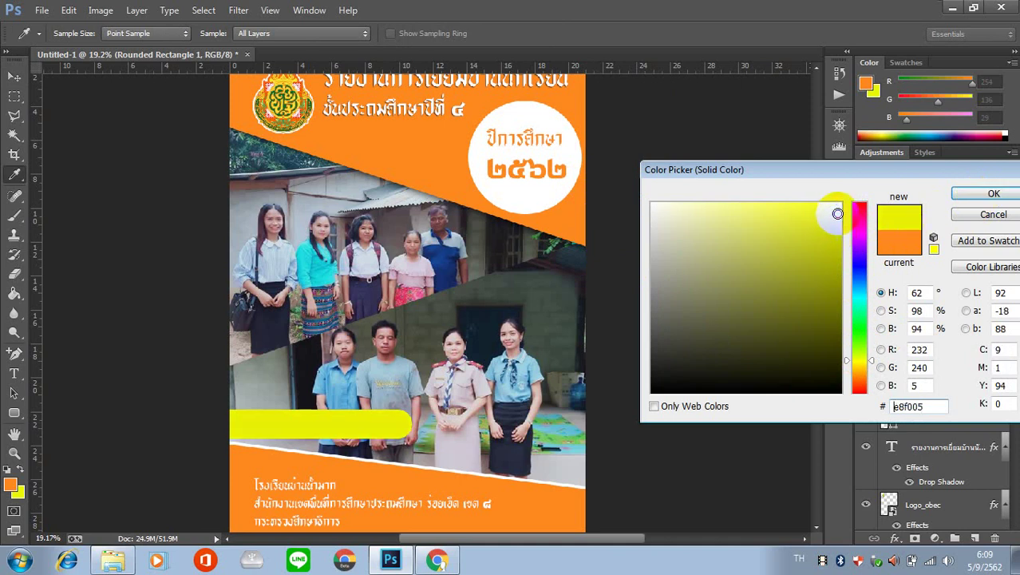
pyautogui.click(841, 239)
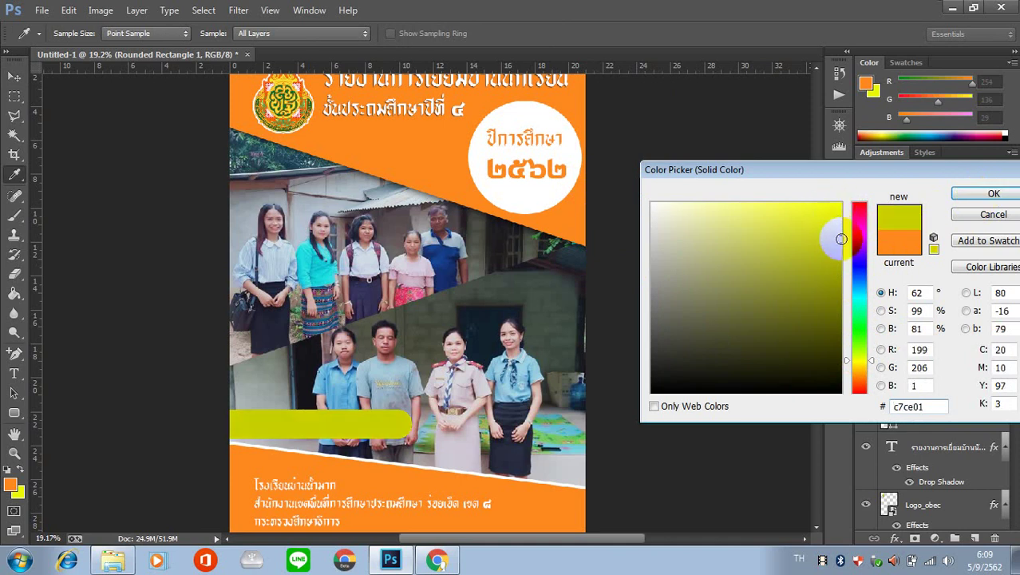
pyautogui.click(855, 370)
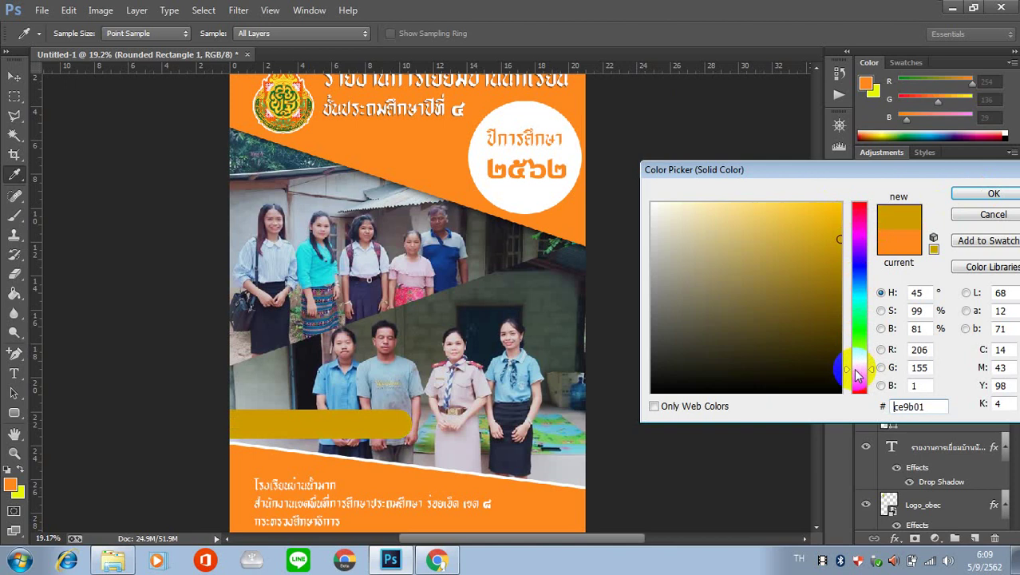
pyautogui.click(857, 376)
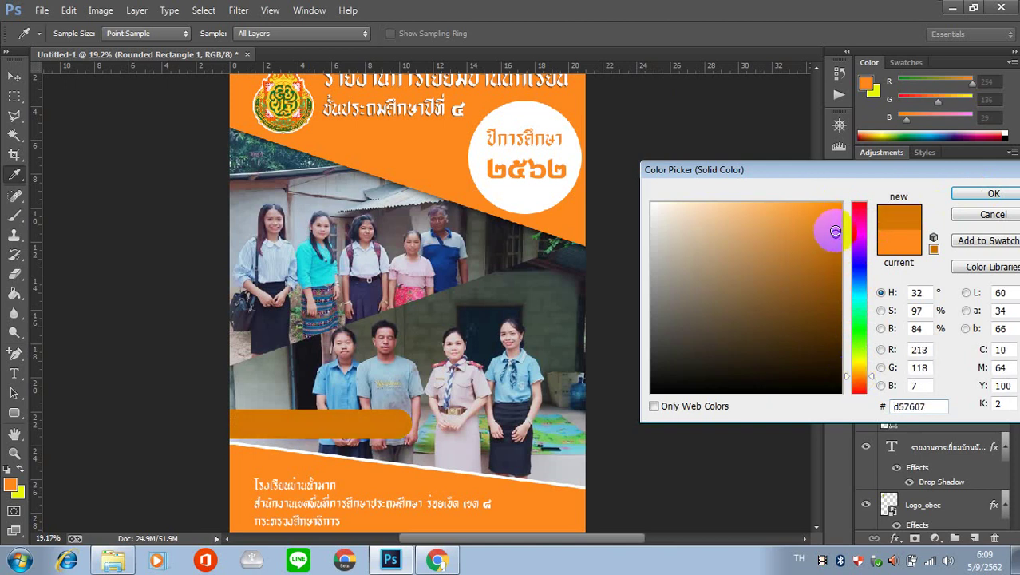
pyautogui.moveTo(836, 232); pyautogui.dragTo(836, 227)
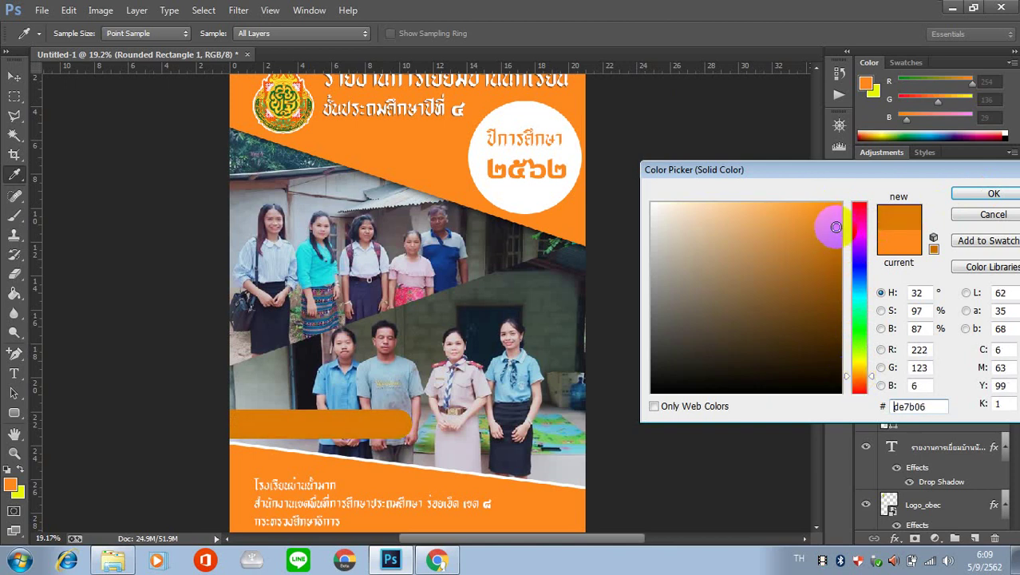
pyautogui.click(993, 194)
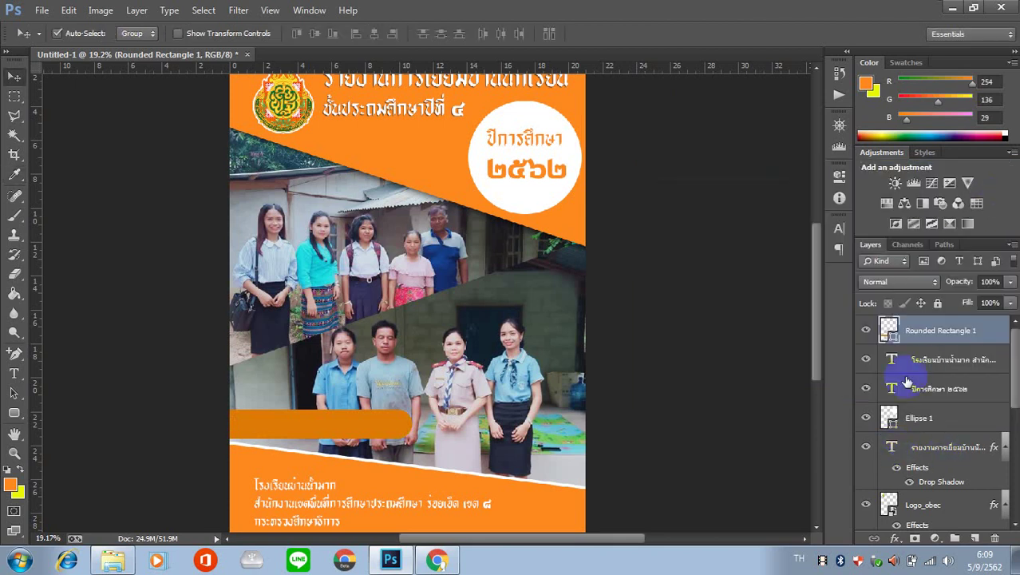
# Step: Give the orange bar a white Stroke layer style, 3 px, positioned Outside
pyautogui.click(895, 538)
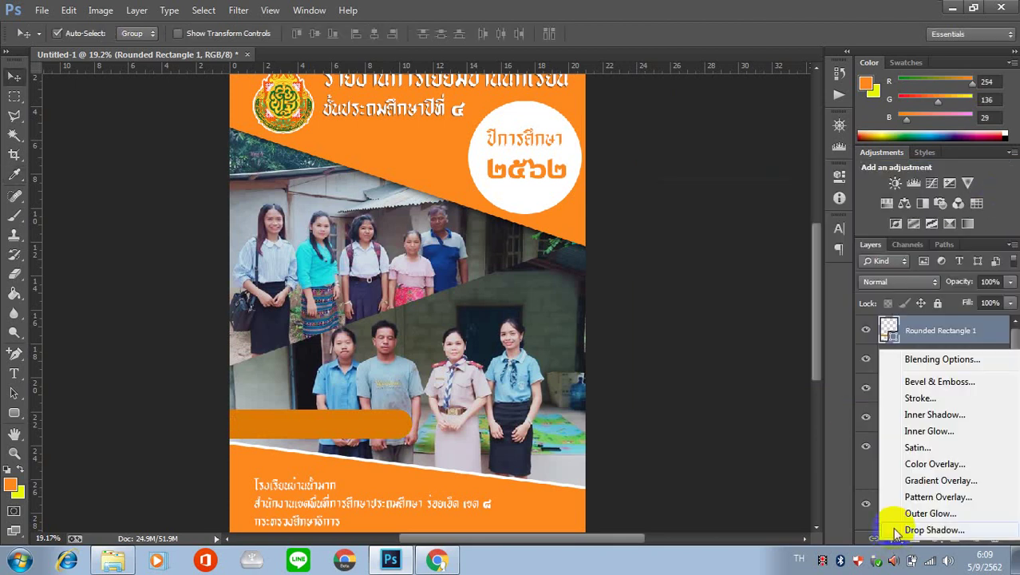
pyautogui.click(920, 398)
pyautogui.click(728, 451)
pyautogui.click(695, 365)
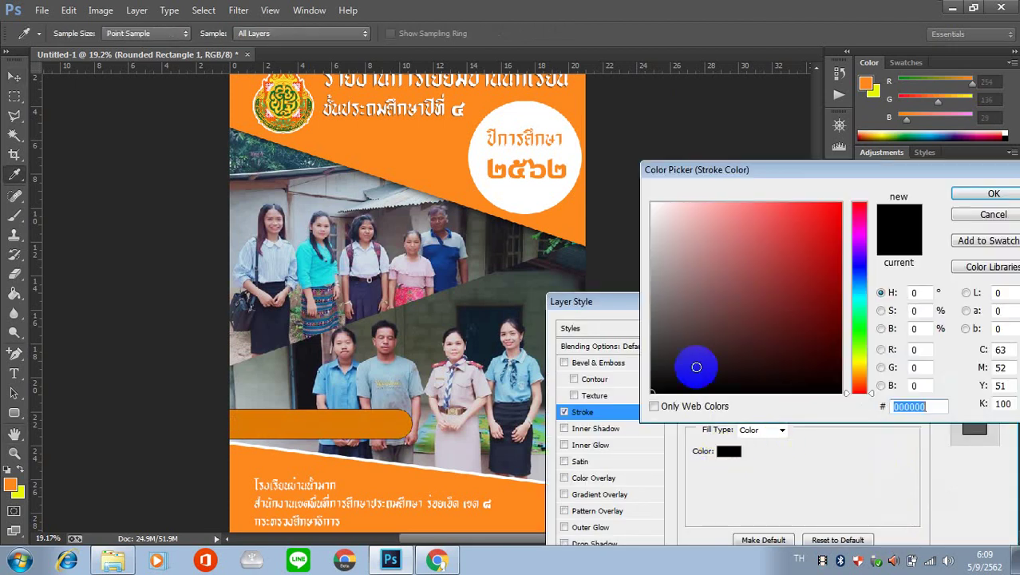
pyautogui.click(481, 136)
pyautogui.click(987, 204)
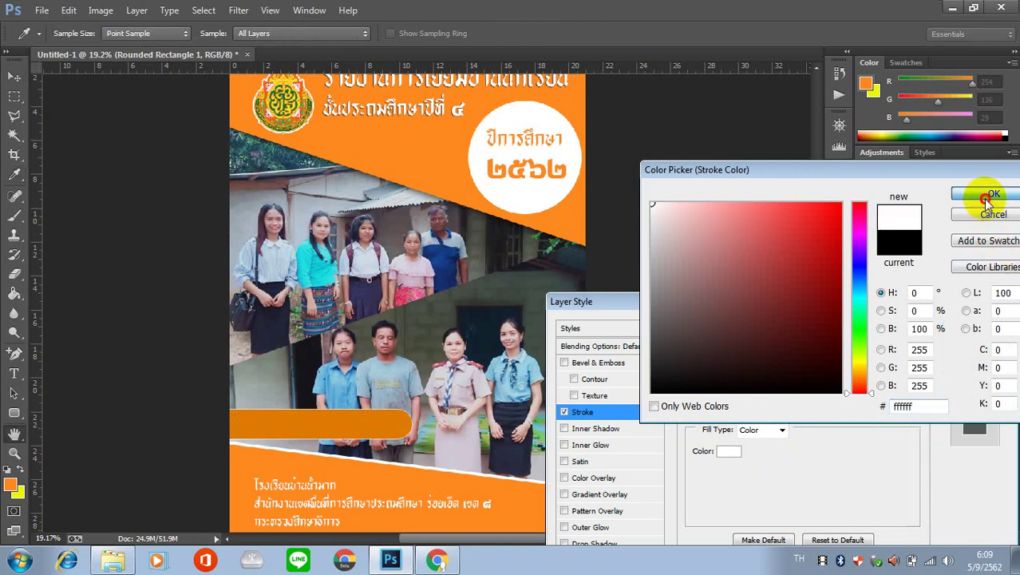
pyautogui.click(990, 196)
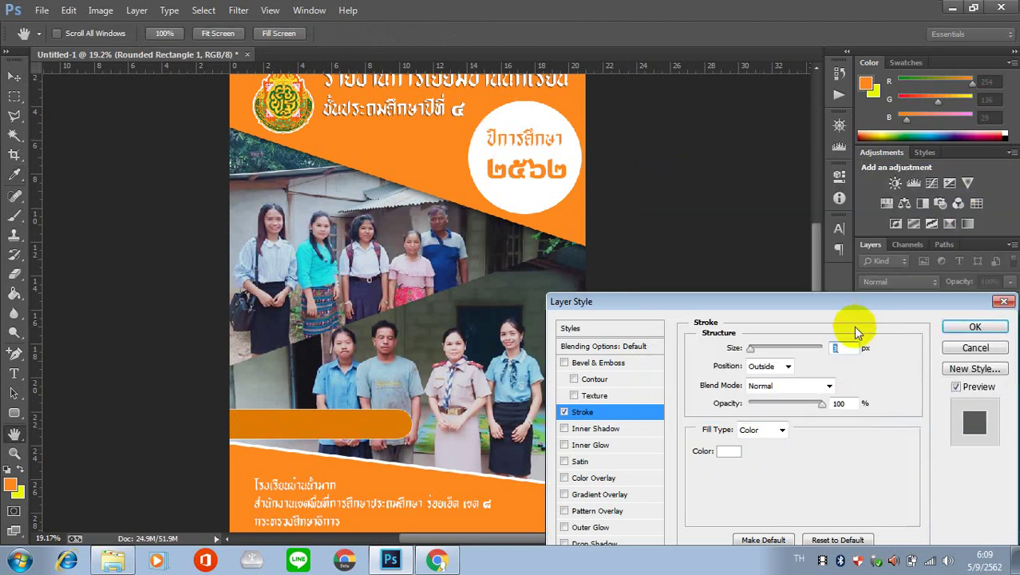
pyautogui.write('3')
pyautogui.click(820, 352)
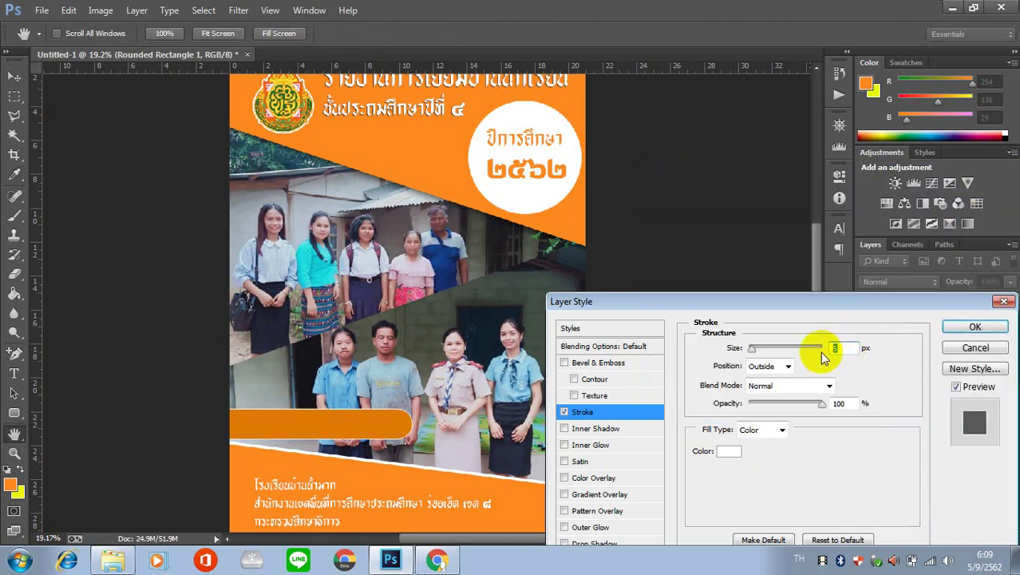
pyautogui.click(975, 326)
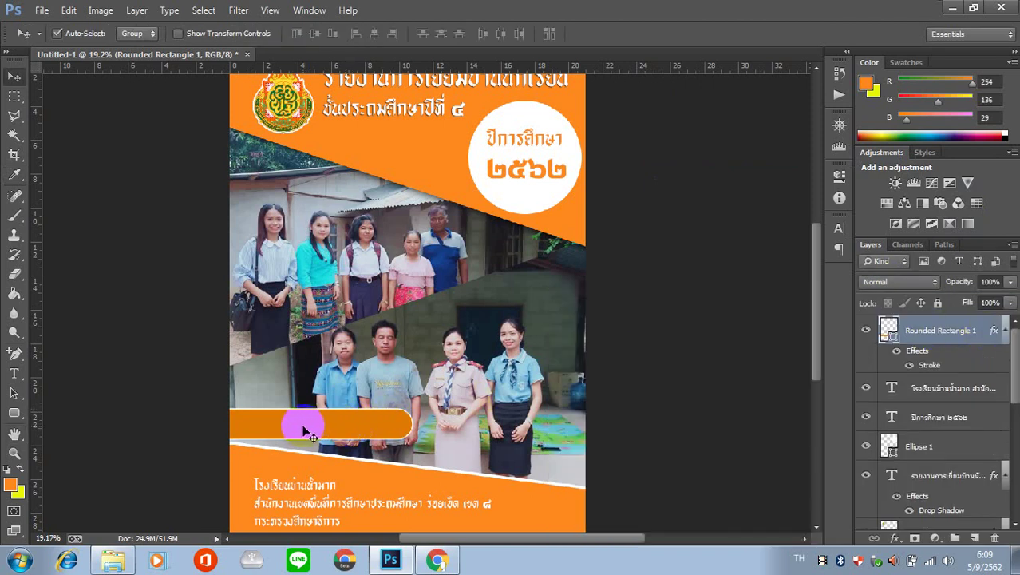
# Step: Lower the orange bar and Alt-drag a copy down and to the right
pyautogui.moveTo(303, 432)
pyautogui.mouseDown()
pyautogui.moveTo(304, 445)
pyautogui.moveTo(306, 432)
pyautogui.moveTo(292, 437)
pyautogui.moveTo(503, 442)
pyautogui.moveTo(501, 462)
pyautogui.moveTo(482, 469)
pyautogui.mouseUp()
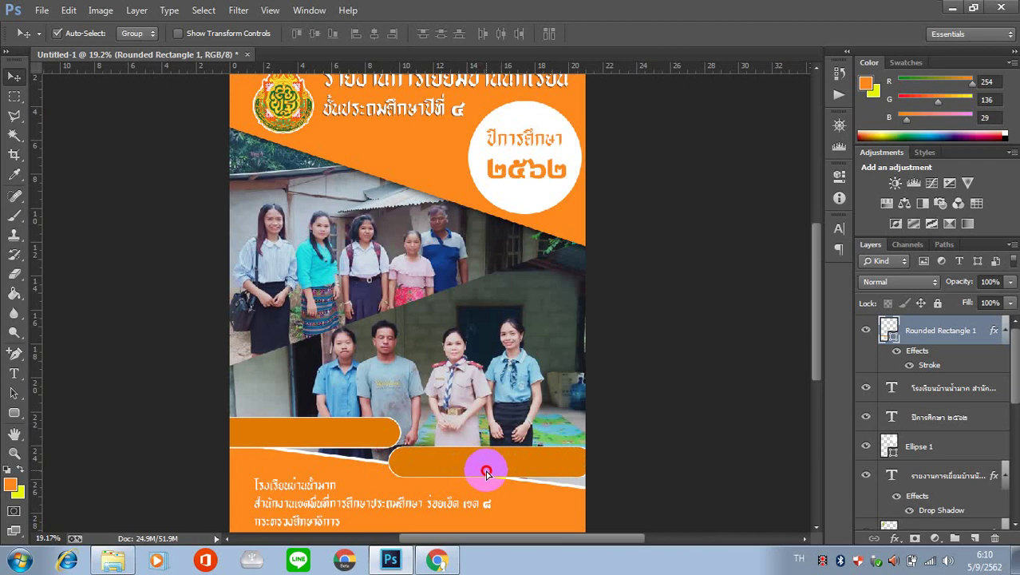
pyautogui.moveTo(482, 469); pyautogui.dragTo(488, 472)
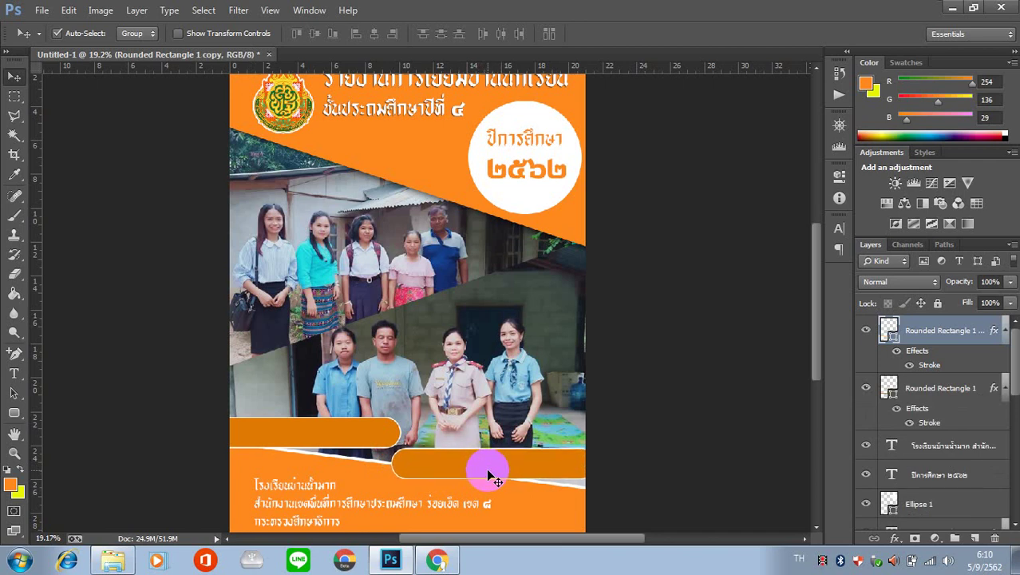
# Step: Label the left bar with white text 'ครูประจำชั้น', enlarged to about 158%
pyautogui.click(13, 373)
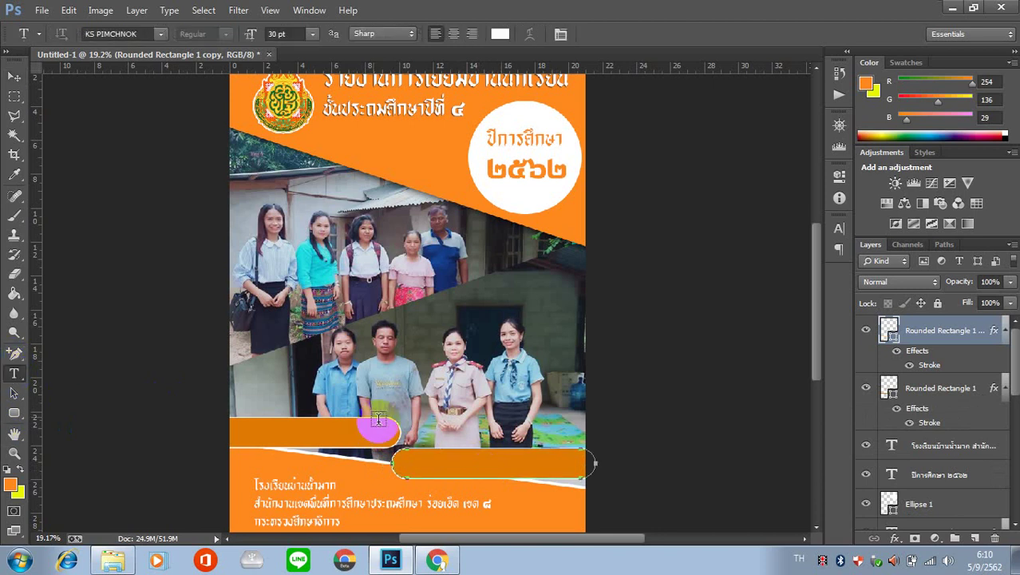
pyautogui.click(264, 436)
pyautogui.write('ครูประจำชั้น')
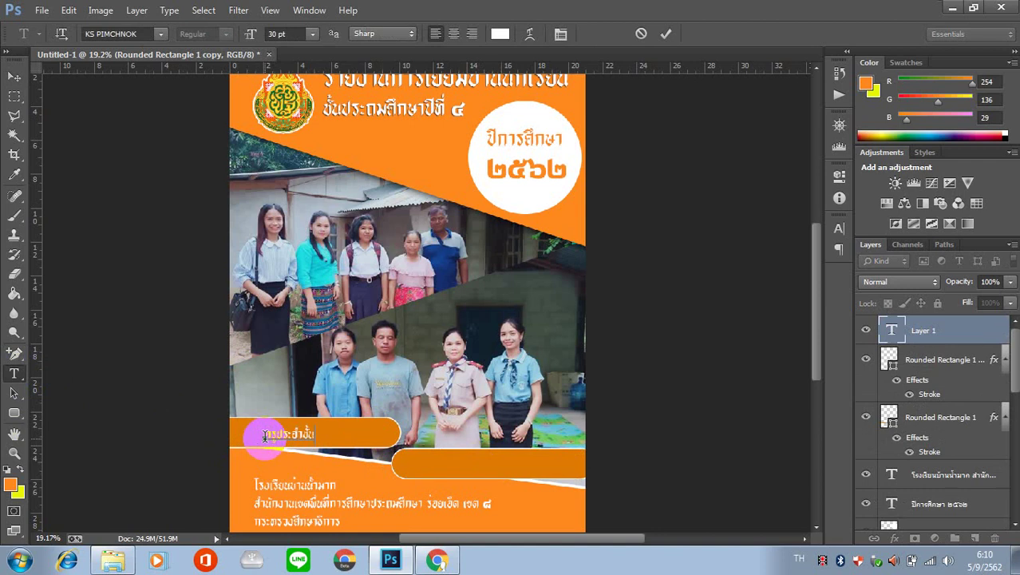
pyautogui.click(14, 76)
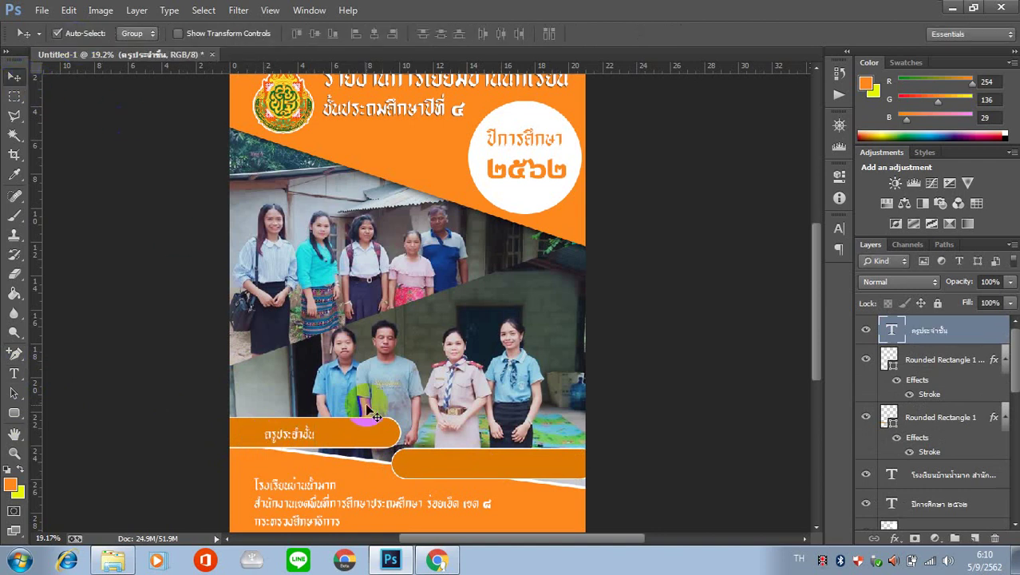
pyautogui.hotkey('ctrl', 't')
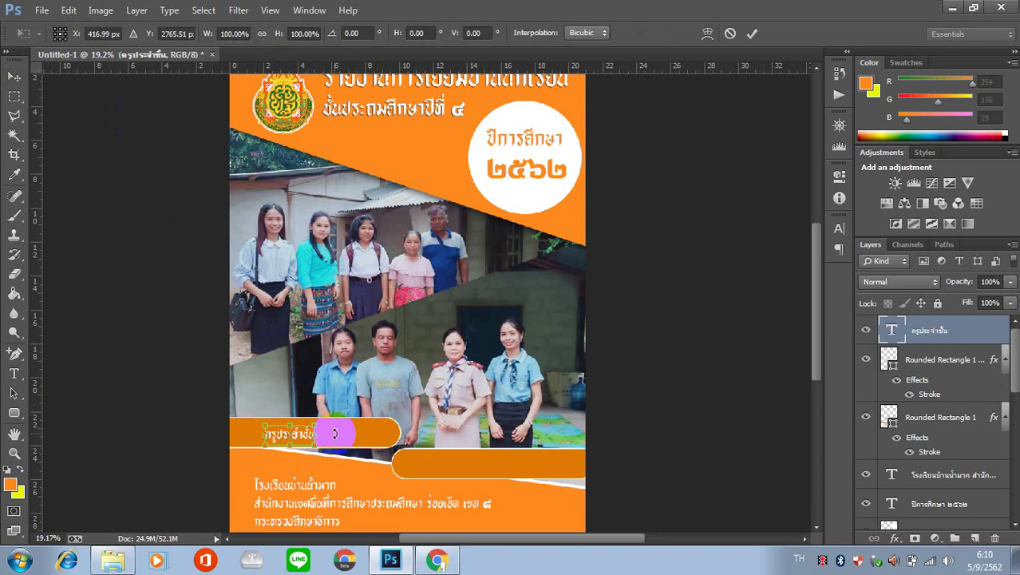
pyautogui.moveTo(316, 434)
pyautogui.mouseDown()
pyautogui.moveTo(361, 426)
pyautogui.moveTo(337, 437)
pyautogui.mouseUp()
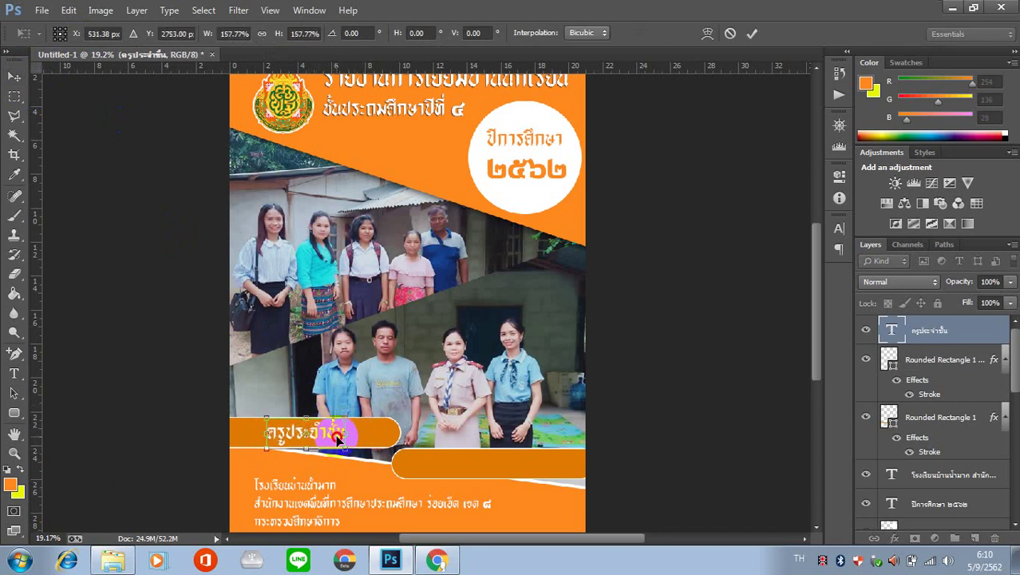
pyautogui.press('Return')
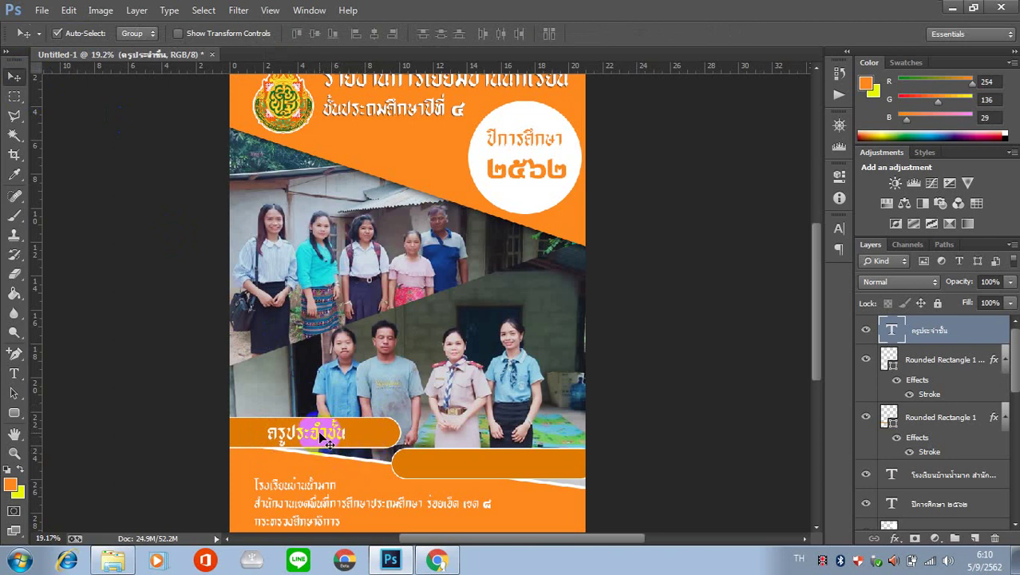
# Step: Copy the label onto the right bar, retype it as the teacher's name, and shrink it to fit
pyautogui.moveTo(320, 434); pyautogui.dragTo(491, 464)
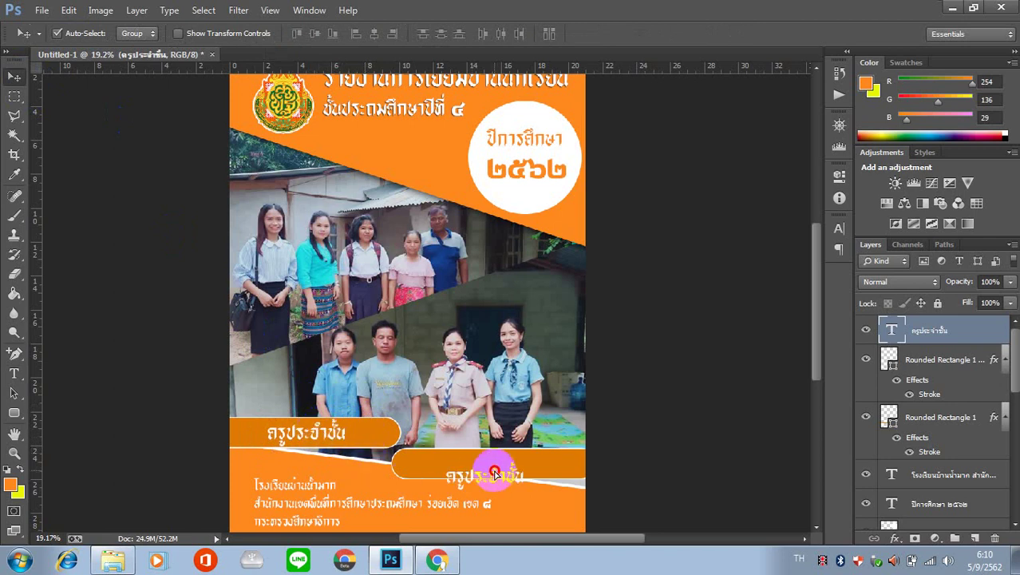
pyautogui.click(14, 373)
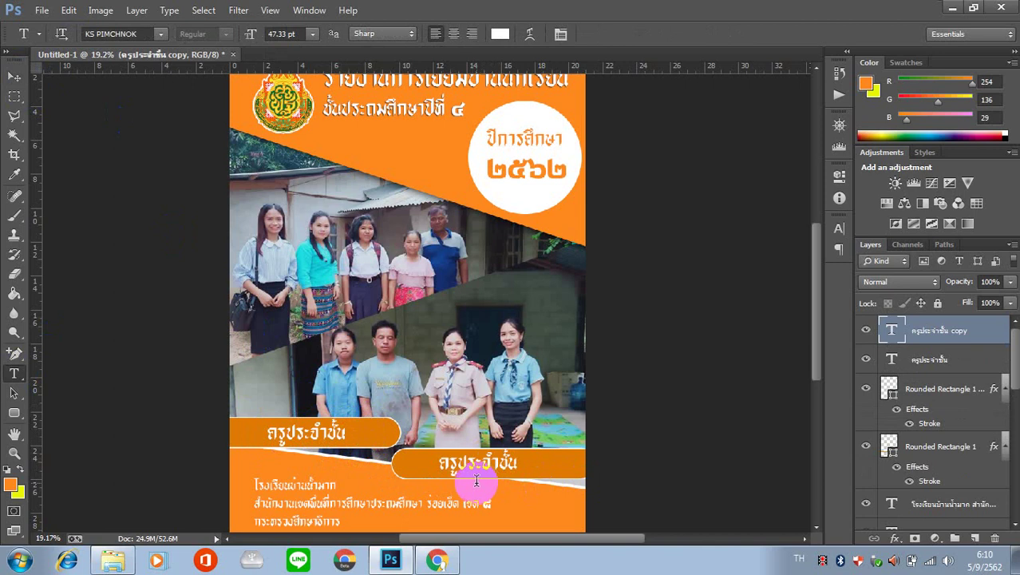
pyautogui.moveTo(457, 463); pyautogui.dragTo(488, 464)
pyautogui.keyDown('shift'); pyautogui.click(560, 463); pyautogui.keyUp('shift')
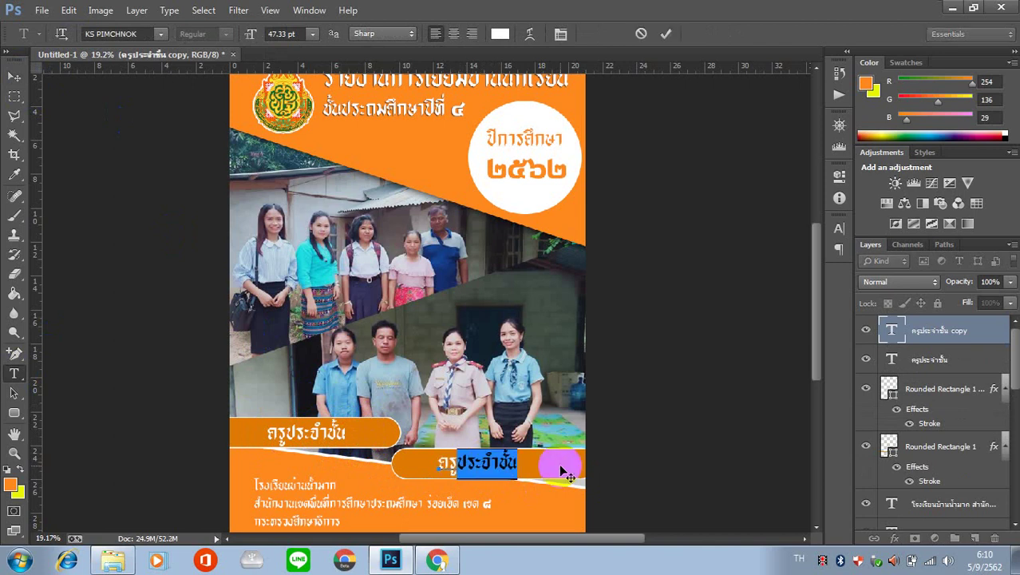
pyautogui.write('อิ๋ว ขนิดาภา')
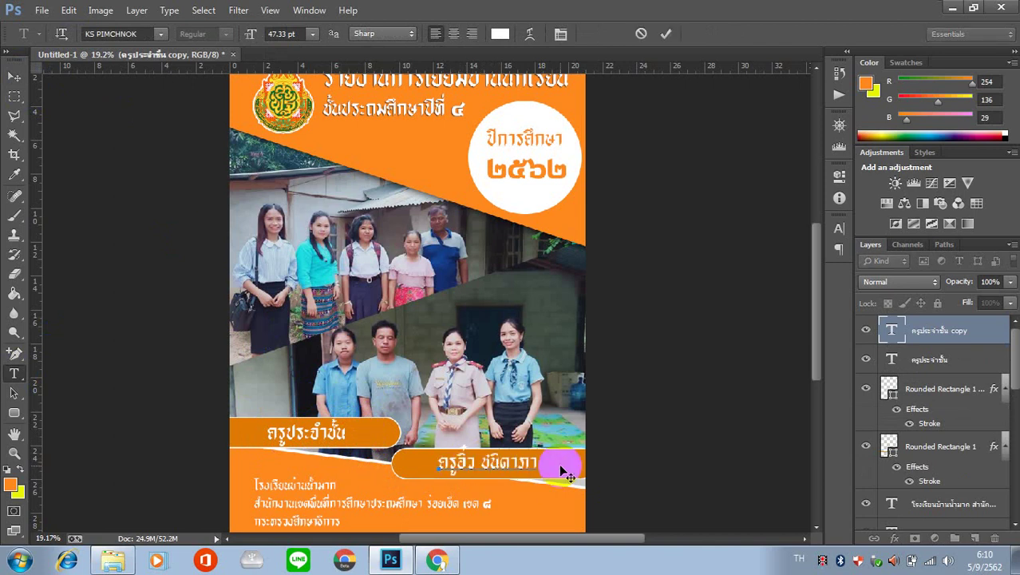
pyautogui.click(14, 76)
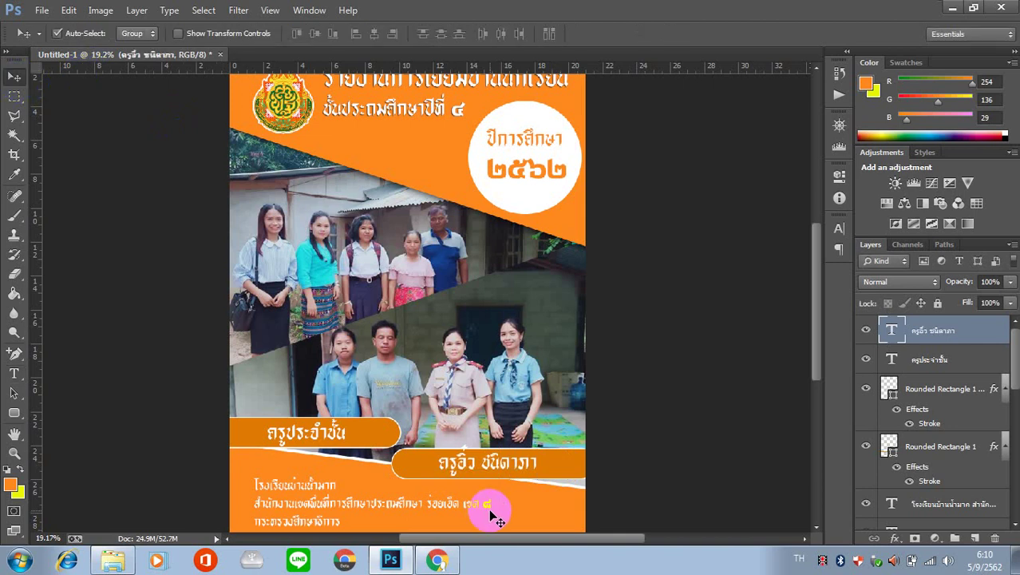
pyautogui.hotkey('ctrl', 't')
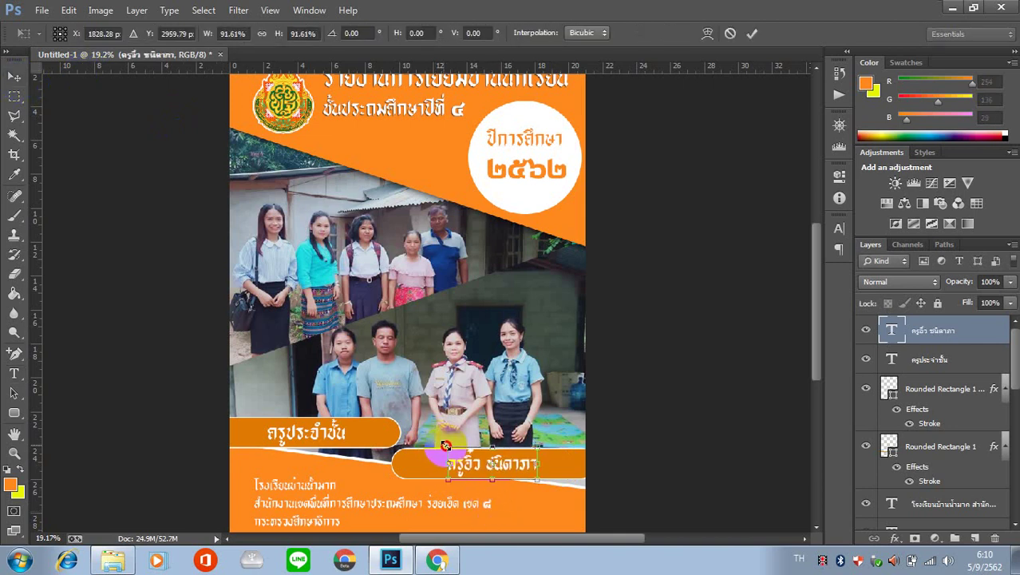
pyautogui.doubleClick(467, 468)
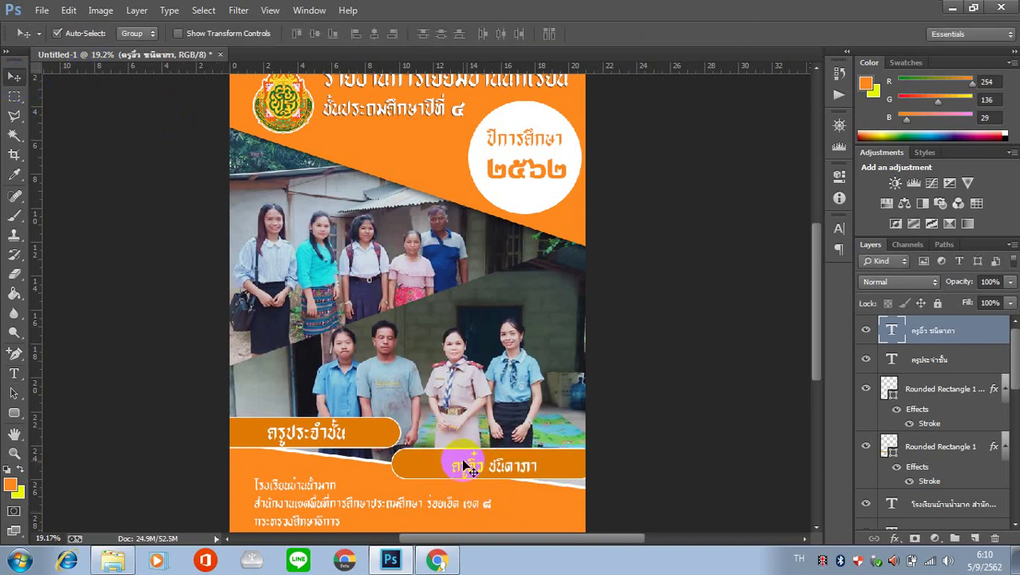
# Step: Nudge the teacher's name into place and recolour its bar from orange to deep teal 147d8c
pyautogui.moveTo(467, 470); pyautogui.dragTo(468, 472)
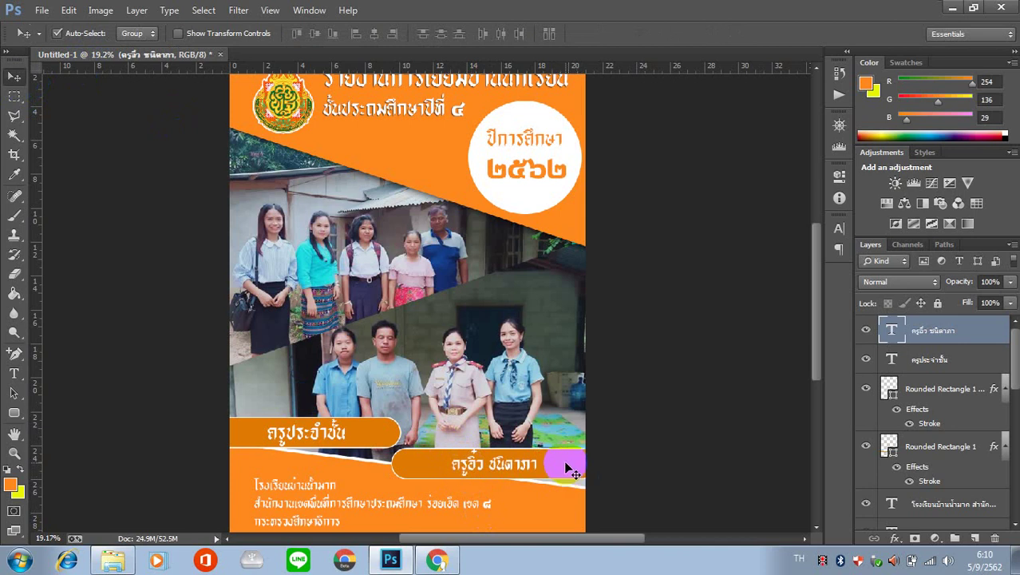
pyautogui.click(565, 462)
pyautogui.doubleClick(891, 391)
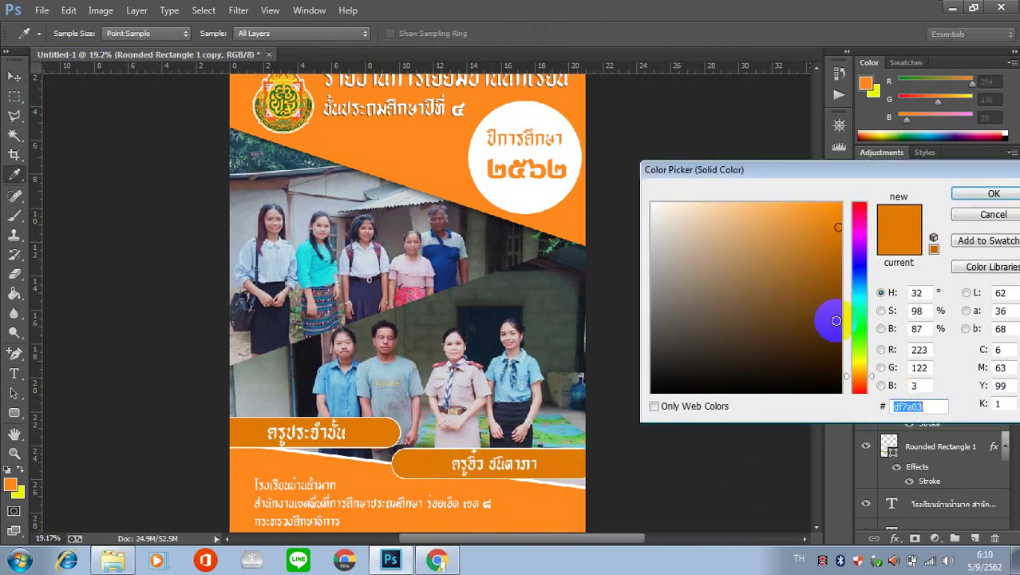
pyautogui.click(776, 281)
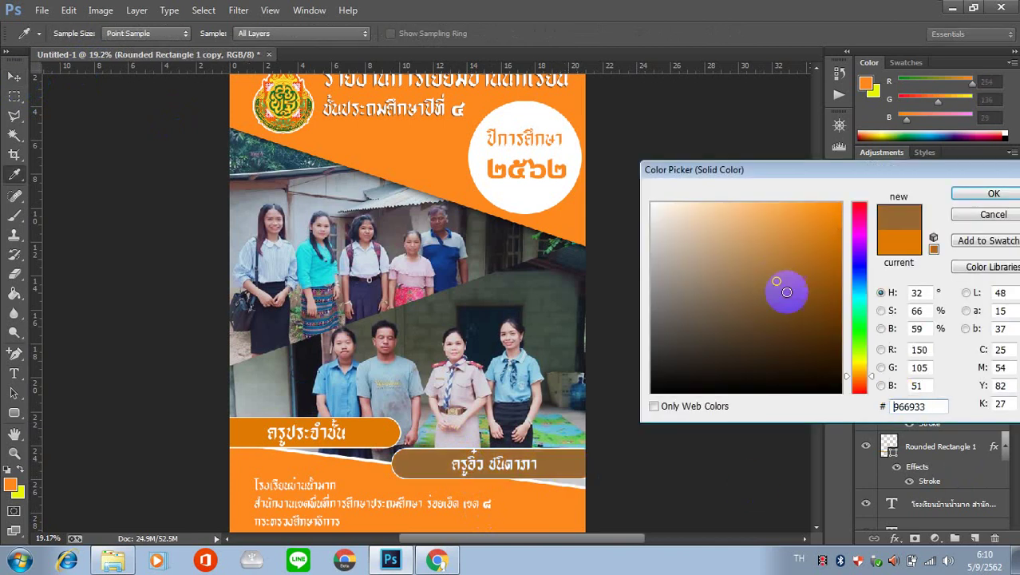
pyautogui.click(856, 294)
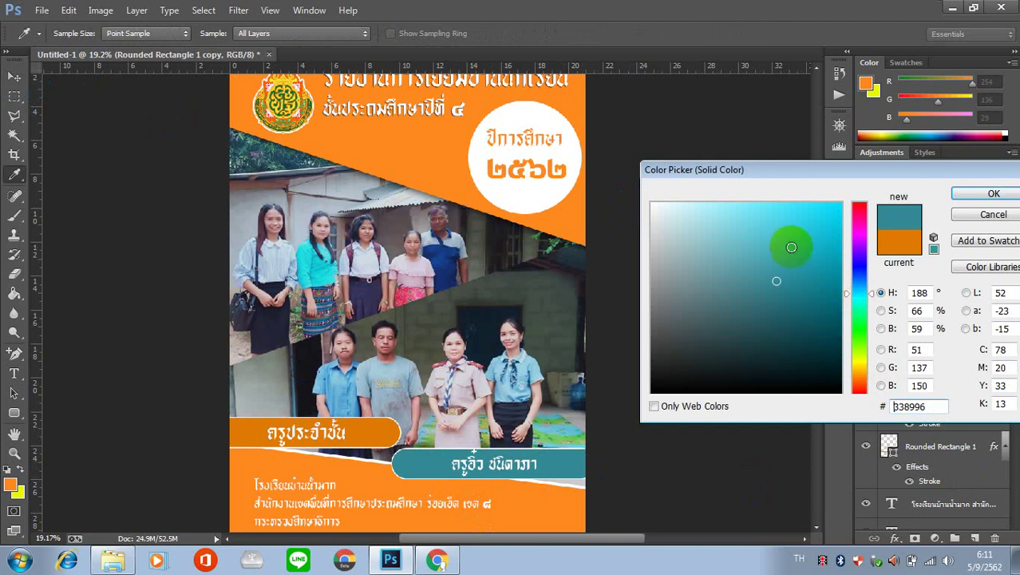
pyautogui.click(814, 289)
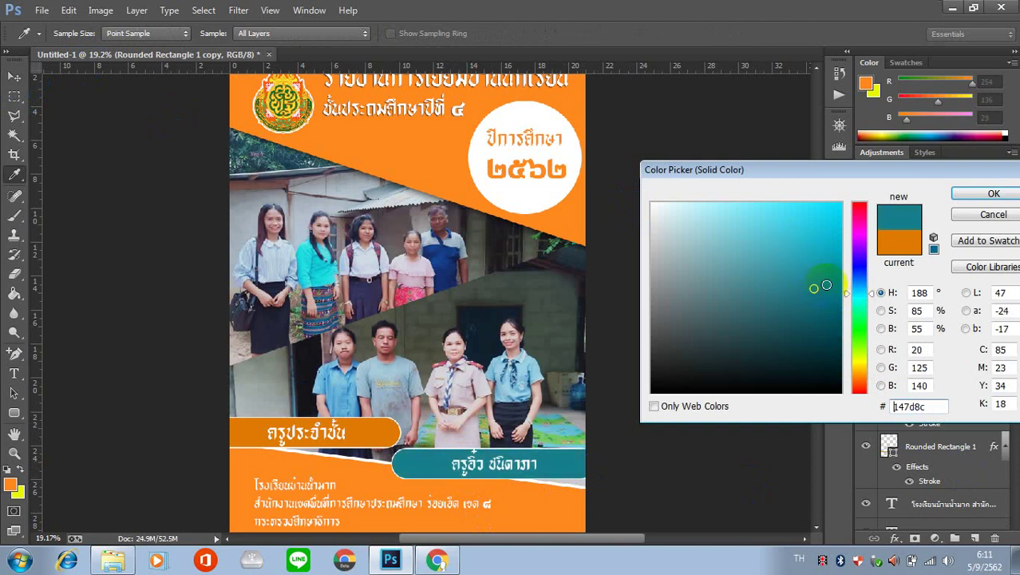
pyautogui.click(990, 194)
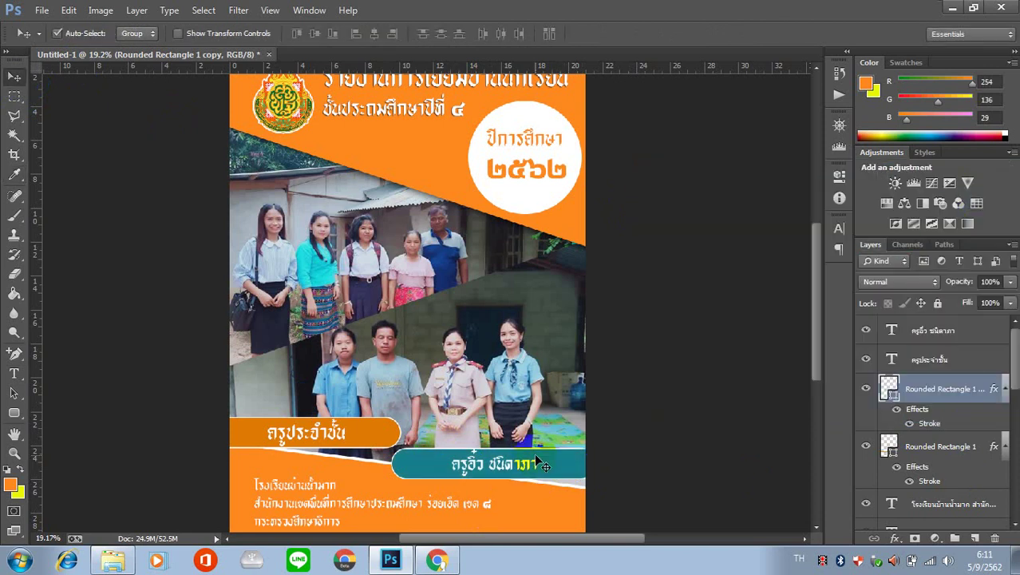
# Step: Stretch the teal name bar upward to about 109% of its height
pyautogui.hotkey('ctrl', 't')
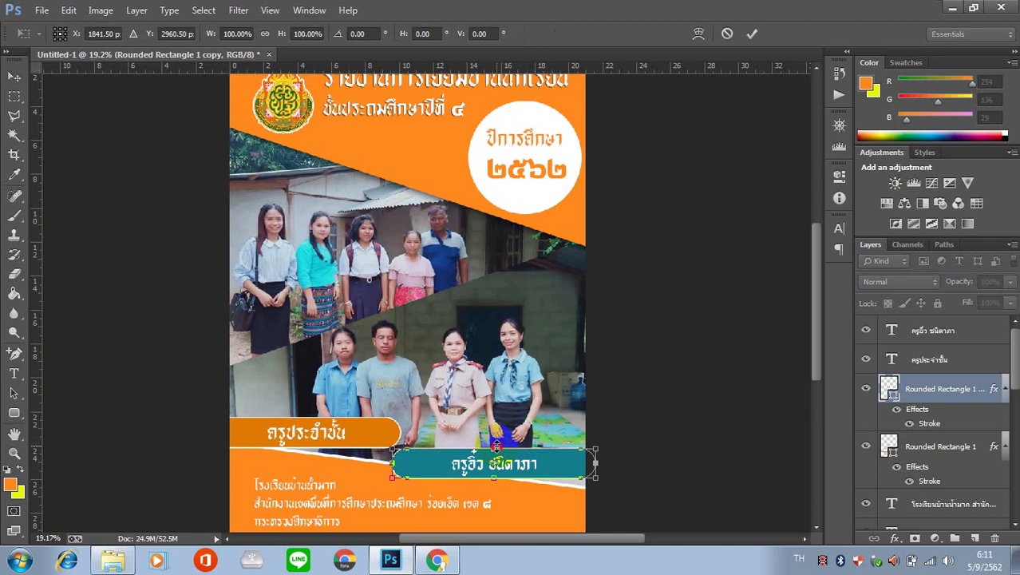
pyautogui.moveTo(495, 446); pyautogui.dragTo(496, 441)
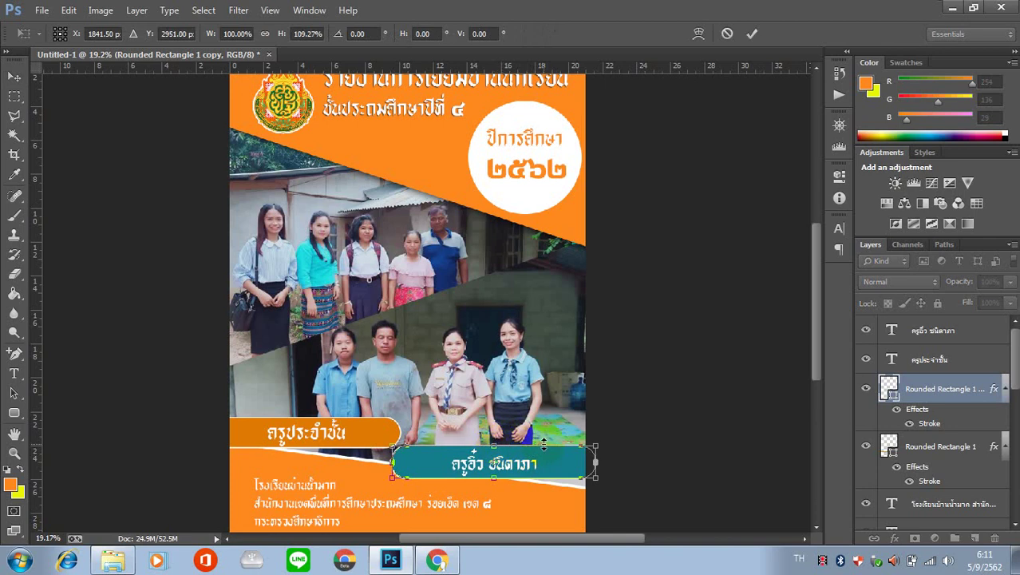
pyautogui.press('Return')
pyautogui.click(527, 473)
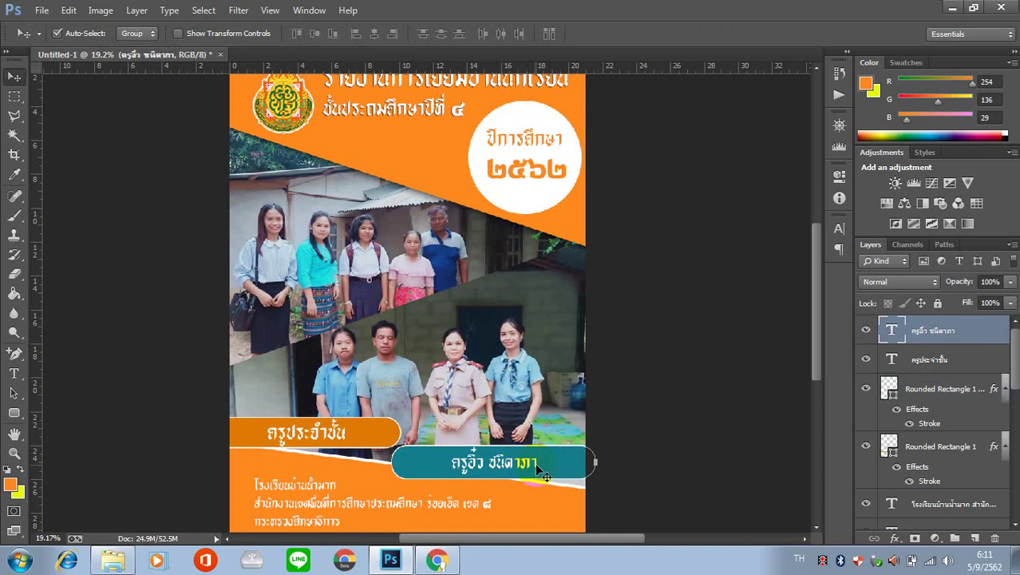
pyautogui.click(561, 457)
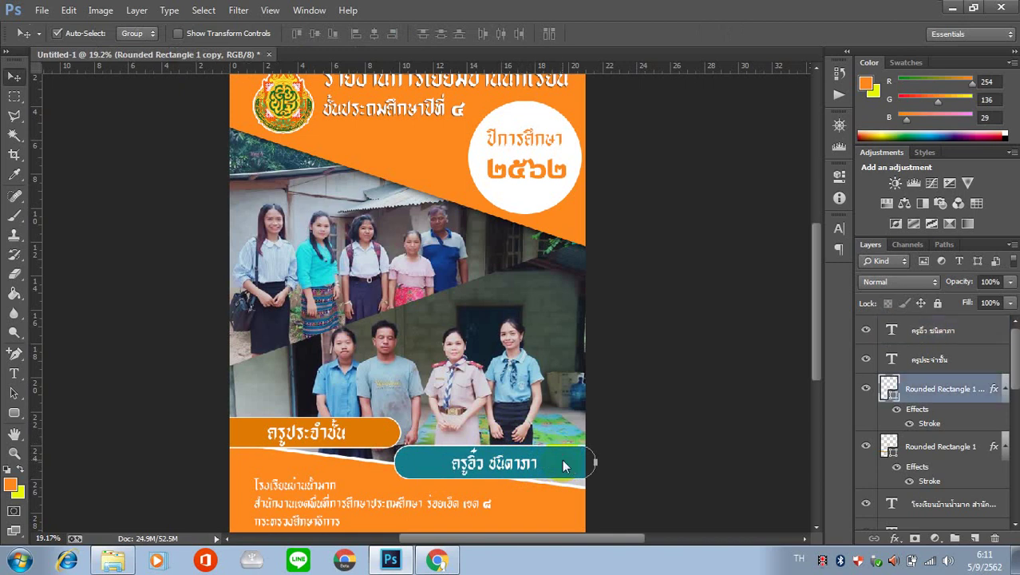
pyautogui.click(385, 433)
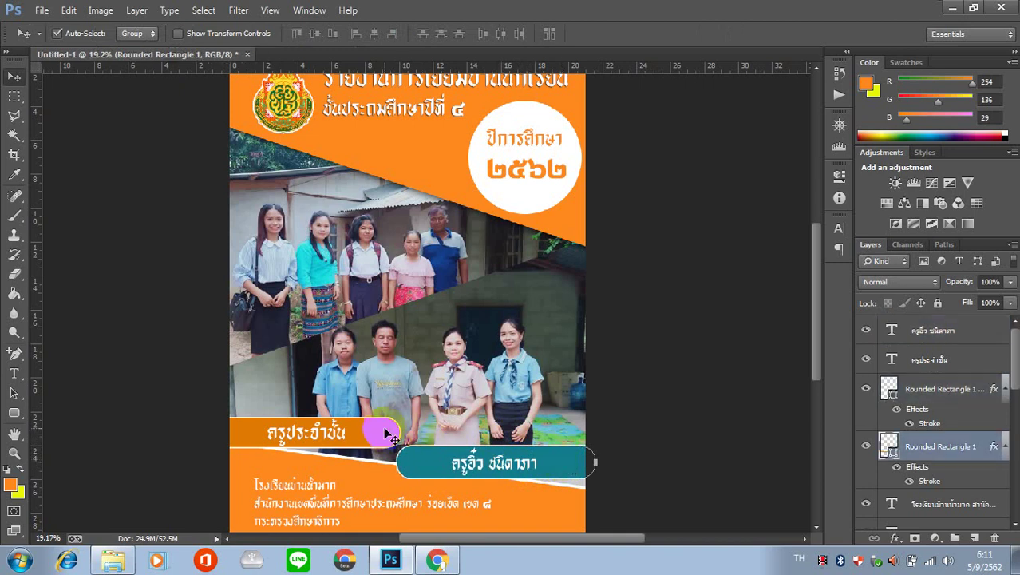
# Step: Inspect the orange ครูประจำชั้น bar's fill colour and layer style, leaving them unchanged
pyautogui.click(891, 449)
pyautogui.doubleClick(891, 448)
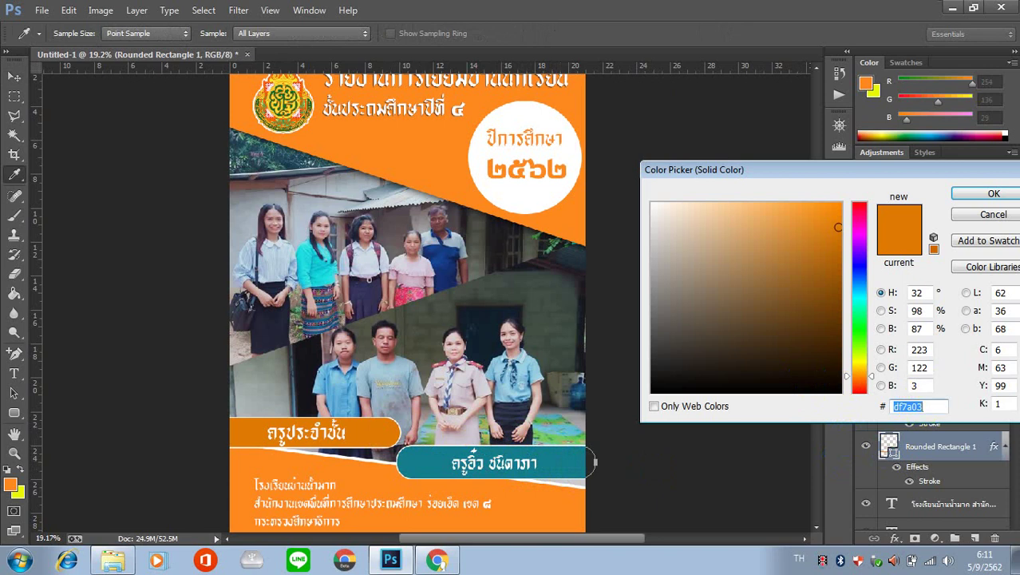
pyautogui.click(994, 193)
pyautogui.click(365, 435)
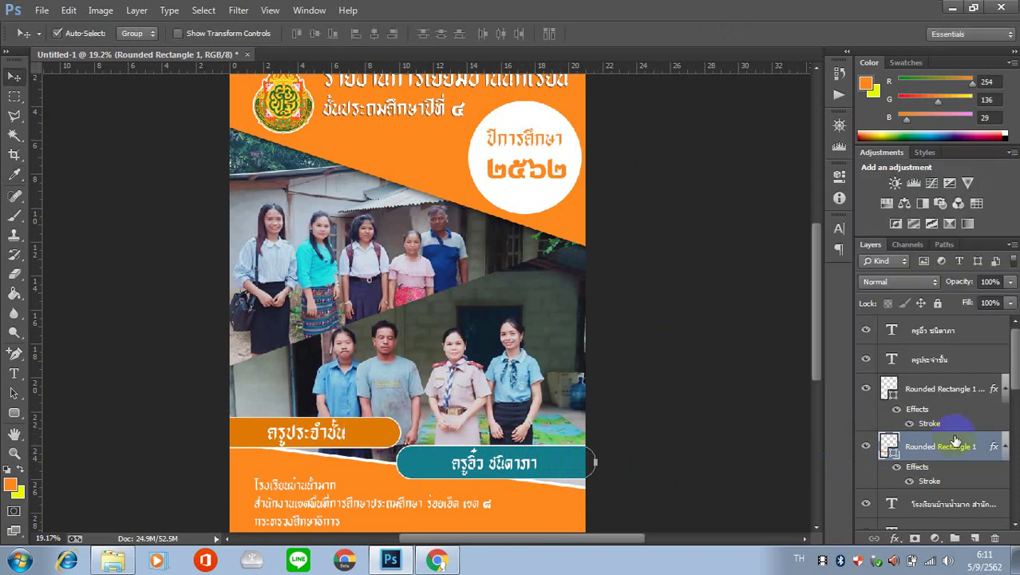
pyautogui.click(631, 437)
pyautogui.click(898, 452)
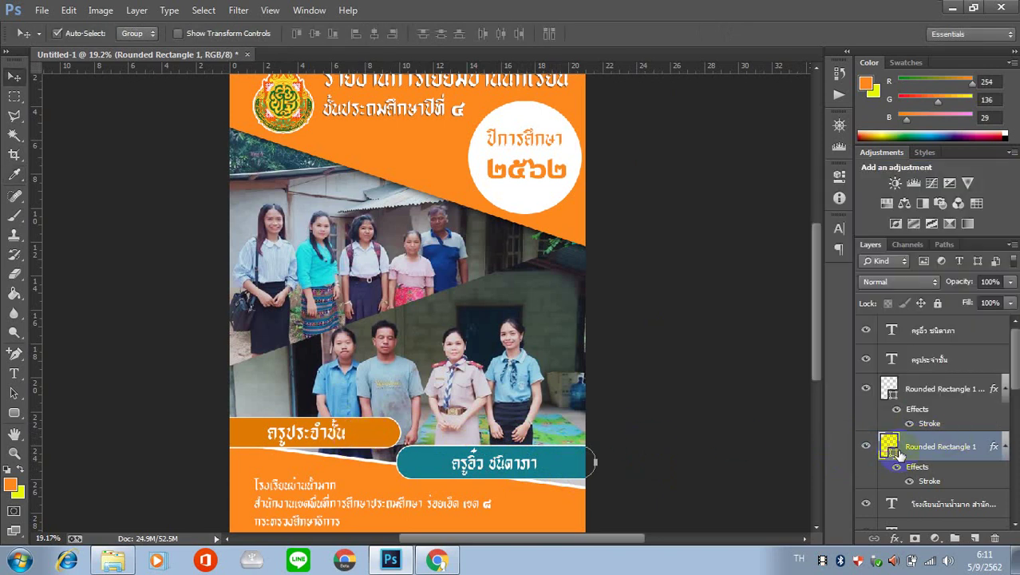
pyautogui.doubleClick(900, 453)
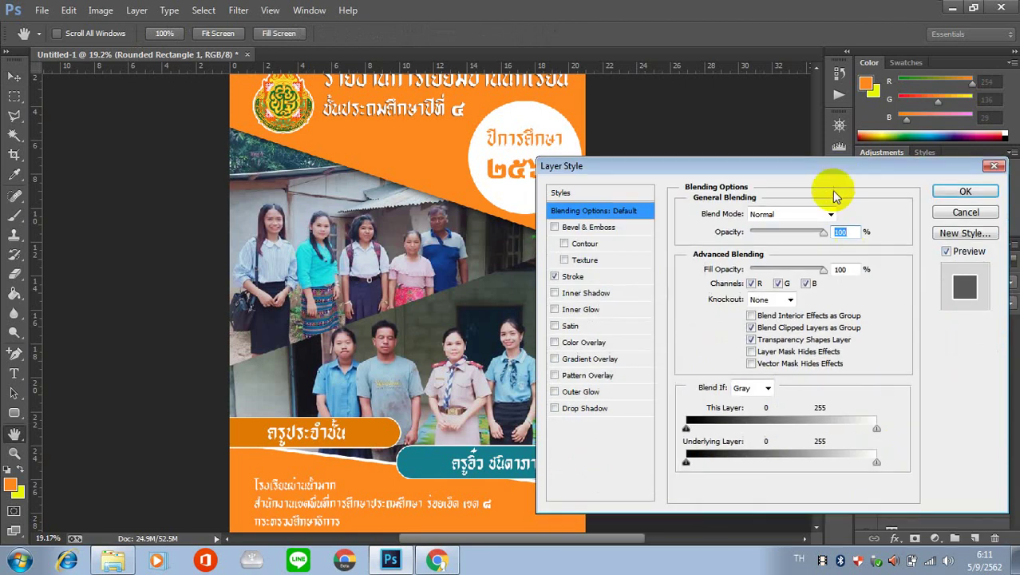
pyautogui.click(965, 191)
pyautogui.click(888, 440)
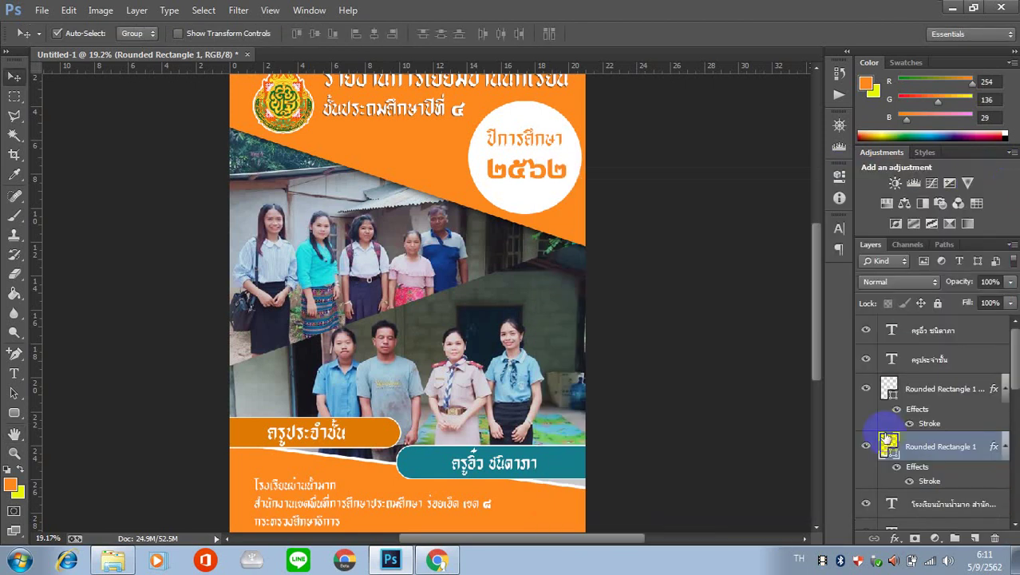
pyautogui.doubleClick(888, 444)
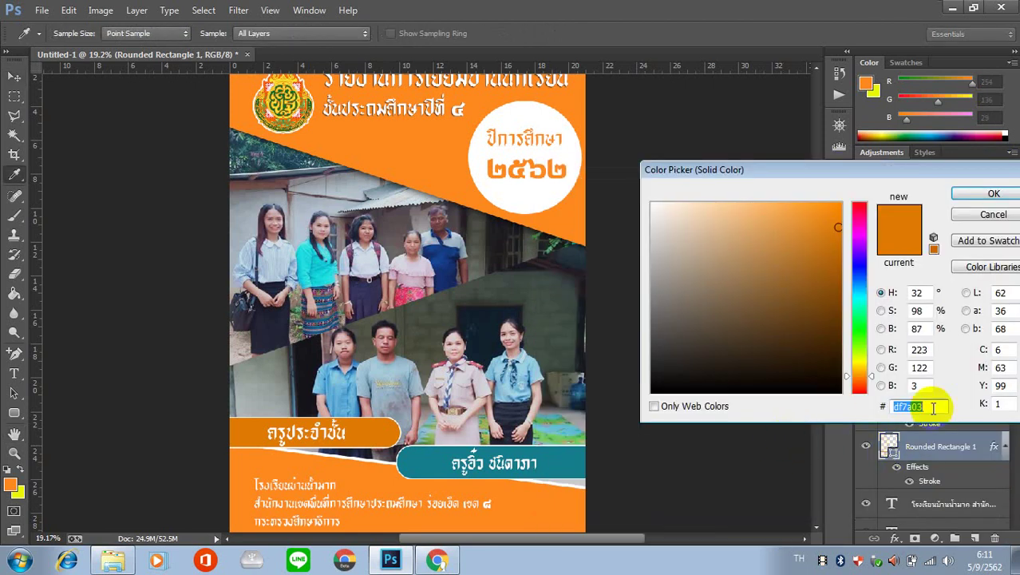
pyautogui.click(993, 195)
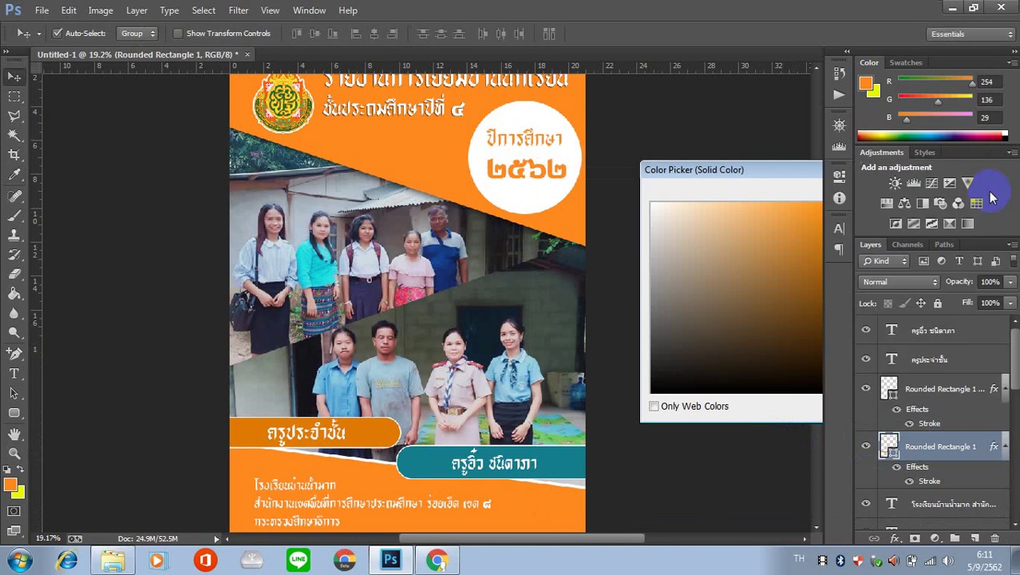
pyautogui.click(384, 435)
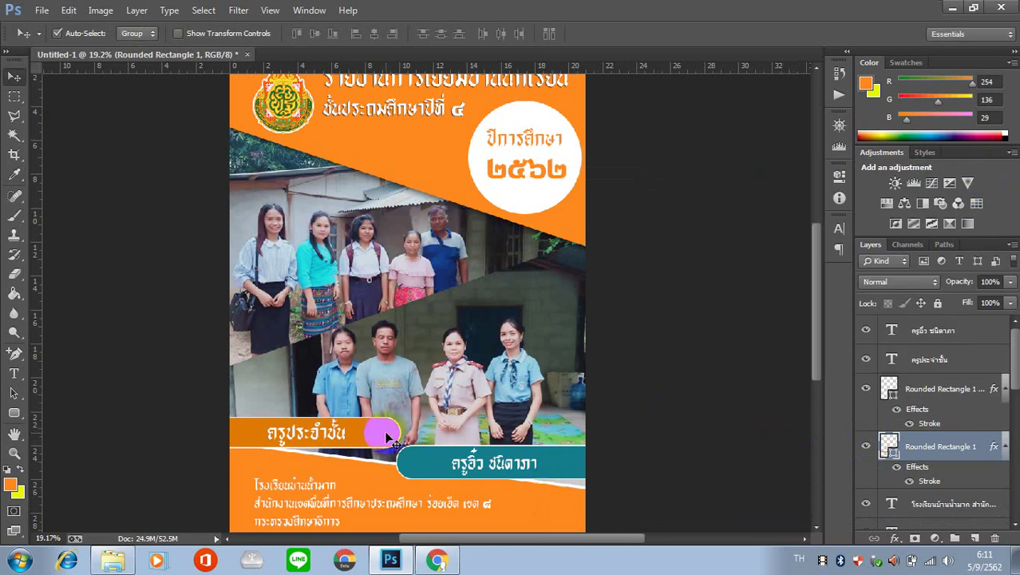
# Step: Fill the ครูประจำชั้น bar with teal sampled from the teacher-name bar
pyautogui.click(867, 448)
pyautogui.click(888, 452)
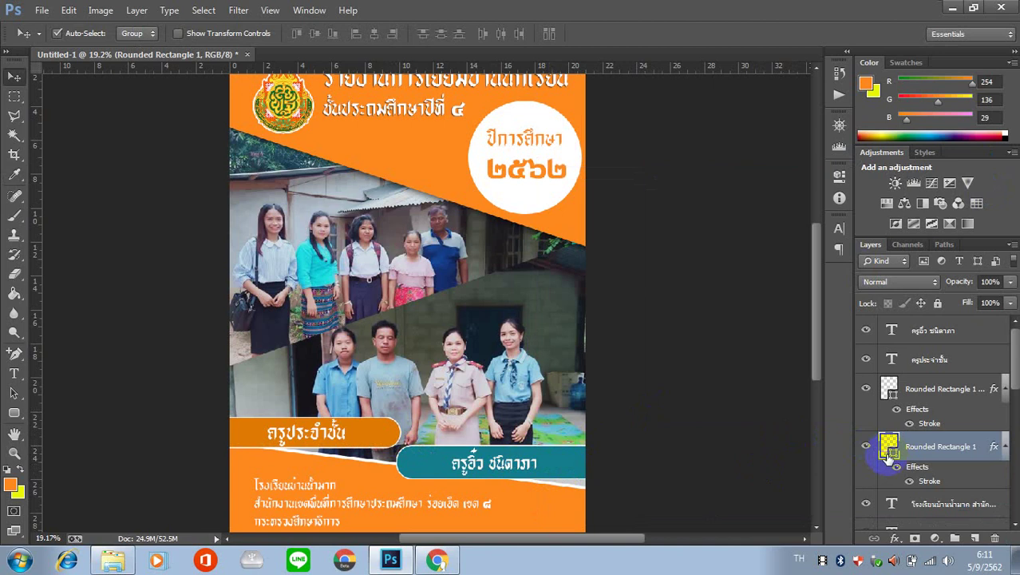
pyautogui.doubleClick(889, 452)
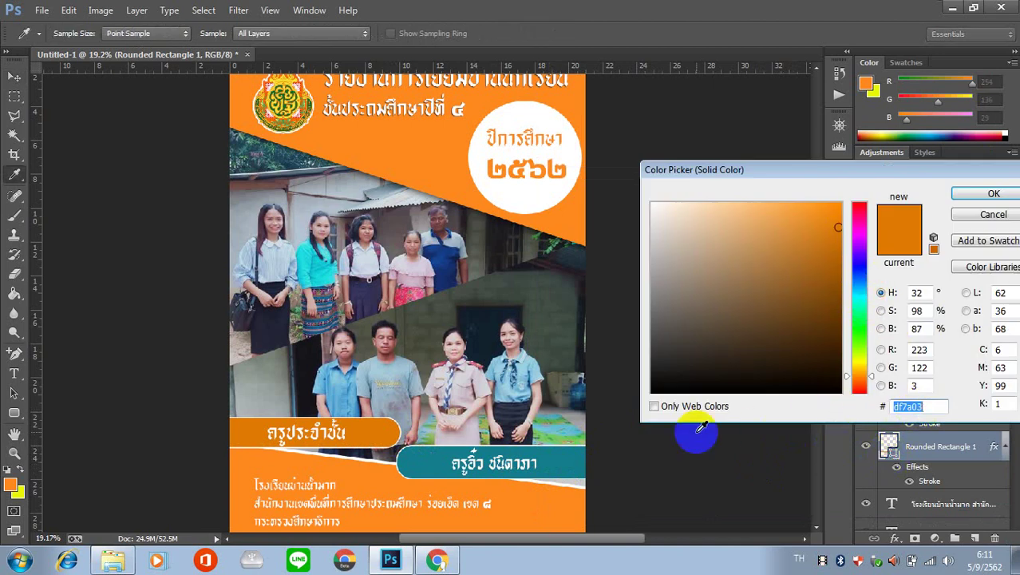
pyautogui.click(586, 462)
pyautogui.click(994, 194)
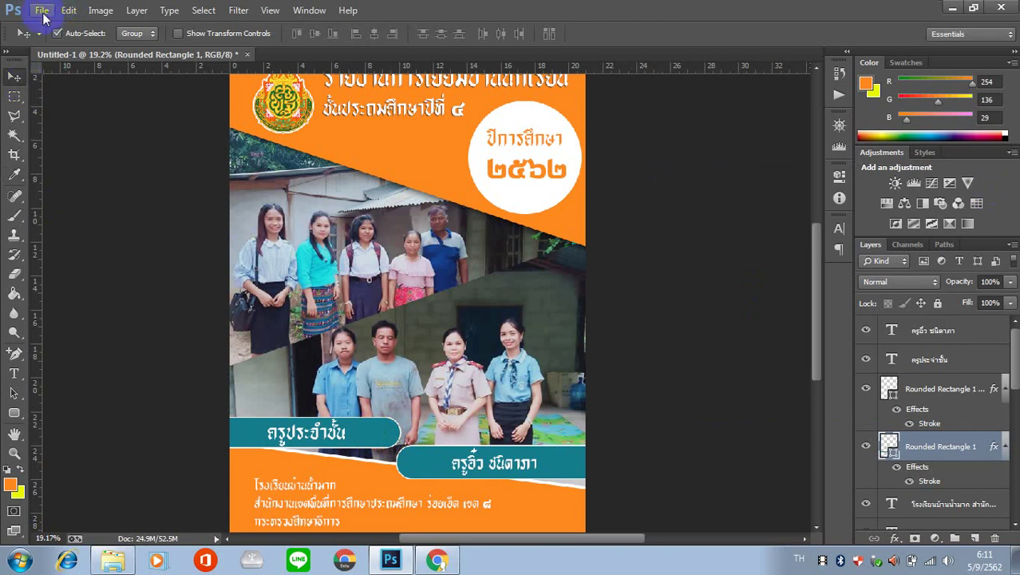
# Step: Create and open a new folder 174 inside D:\เพลงแจกปก from the Save As dialog
pyautogui.click(43, 11)
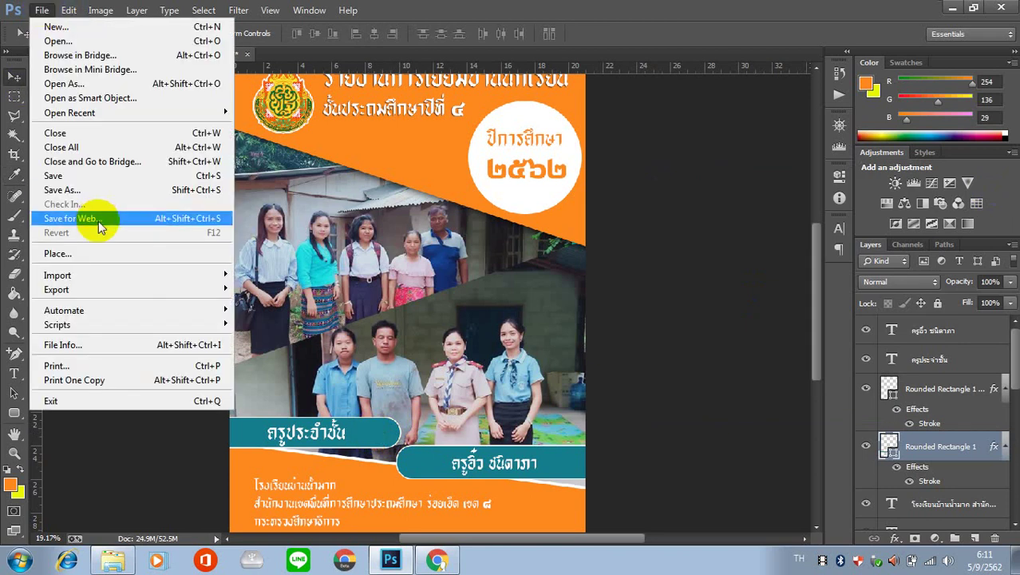
pyautogui.click(91, 188)
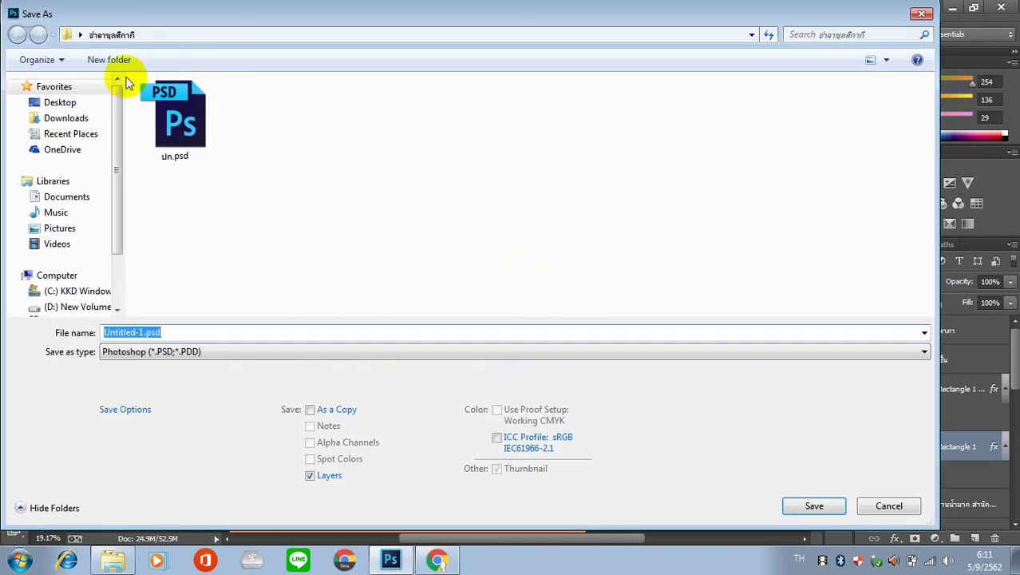
pyautogui.moveTo(72, 239)
pyautogui.click(77, 308)
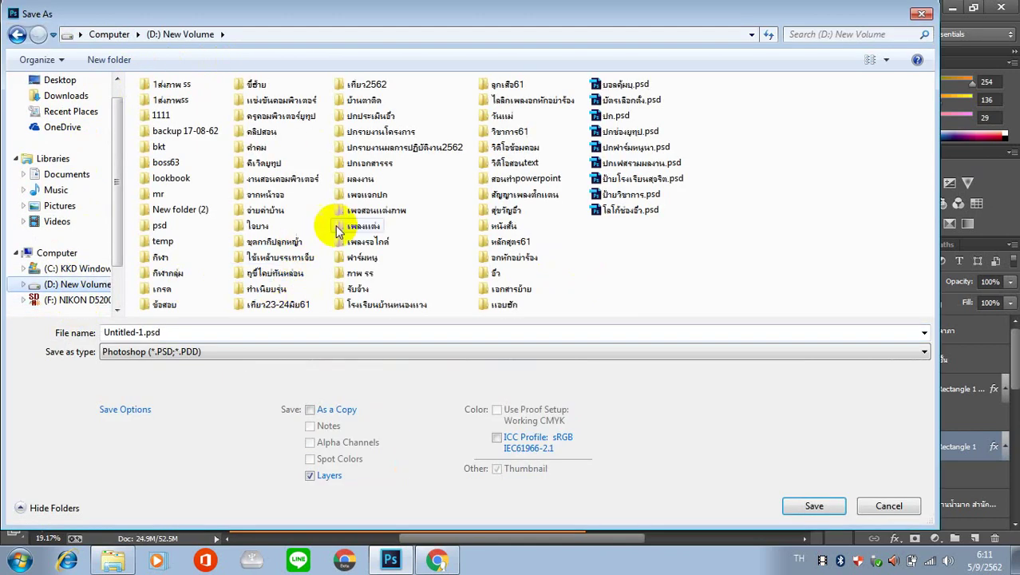
pyautogui.doubleClick(375, 196)
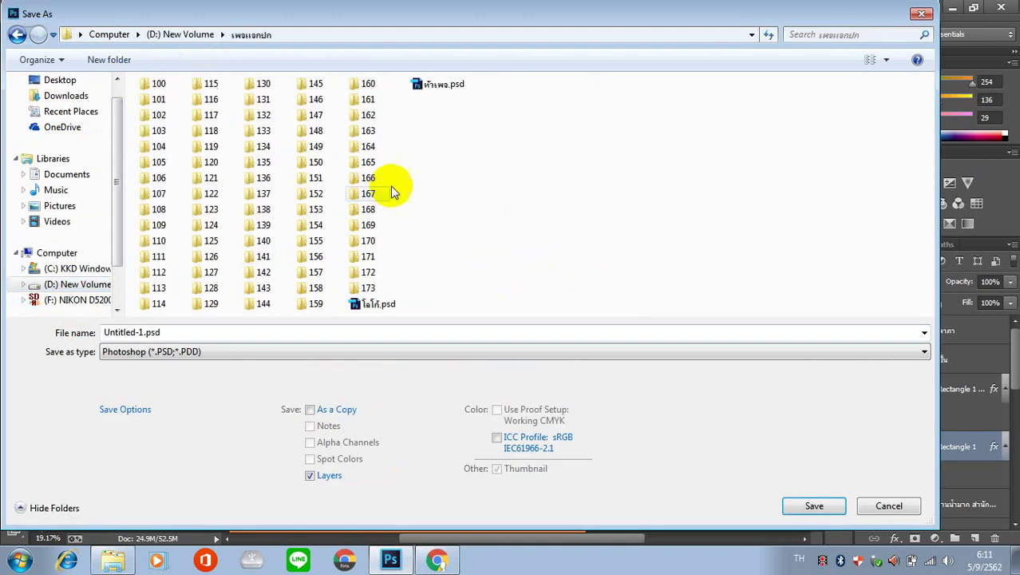
pyautogui.click(112, 60)
pyautogui.write('74')
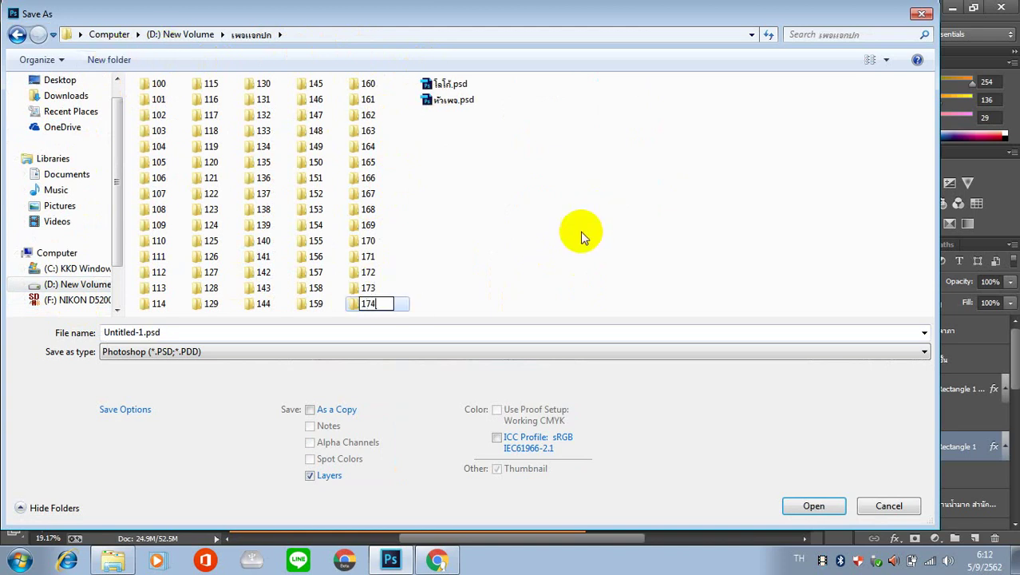
pyautogui.click(455, 296)
pyautogui.doubleClick(369, 305)
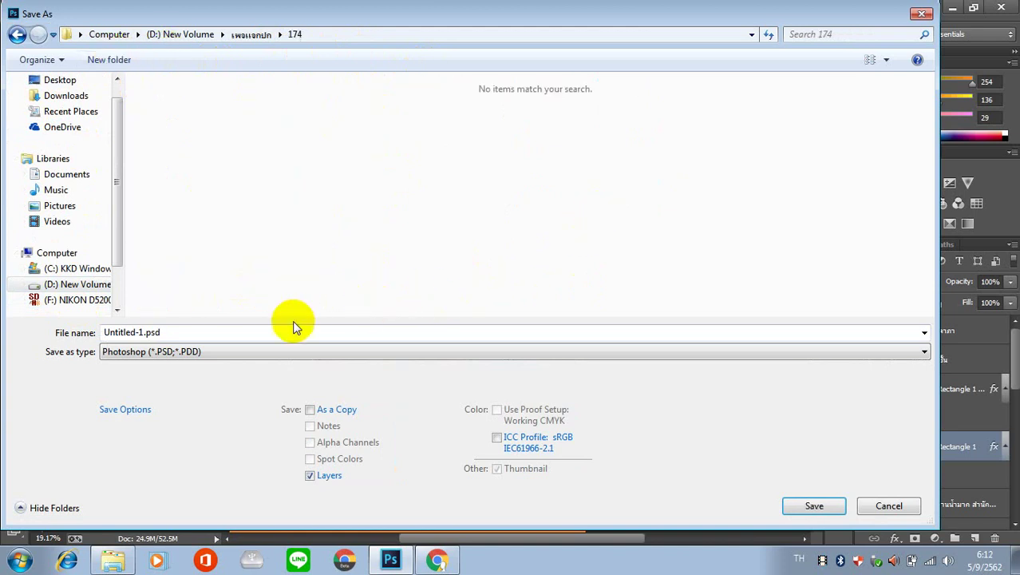
pyautogui.click(293, 329)
# Step: Save the cover there as 174.psd, accepting the format options
pyautogui.write('174')
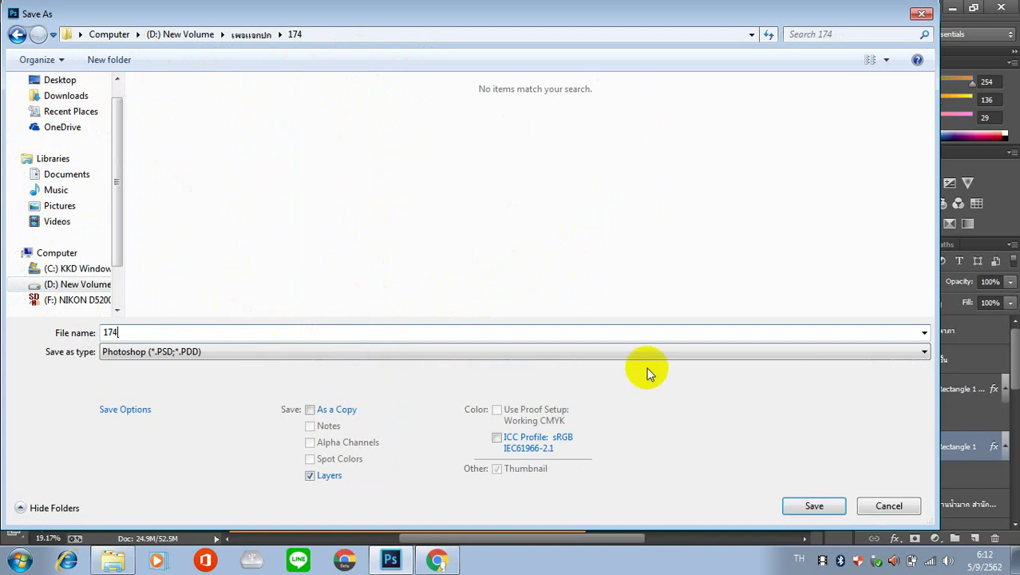
pyautogui.click(812, 503)
pyautogui.click(675, 168)
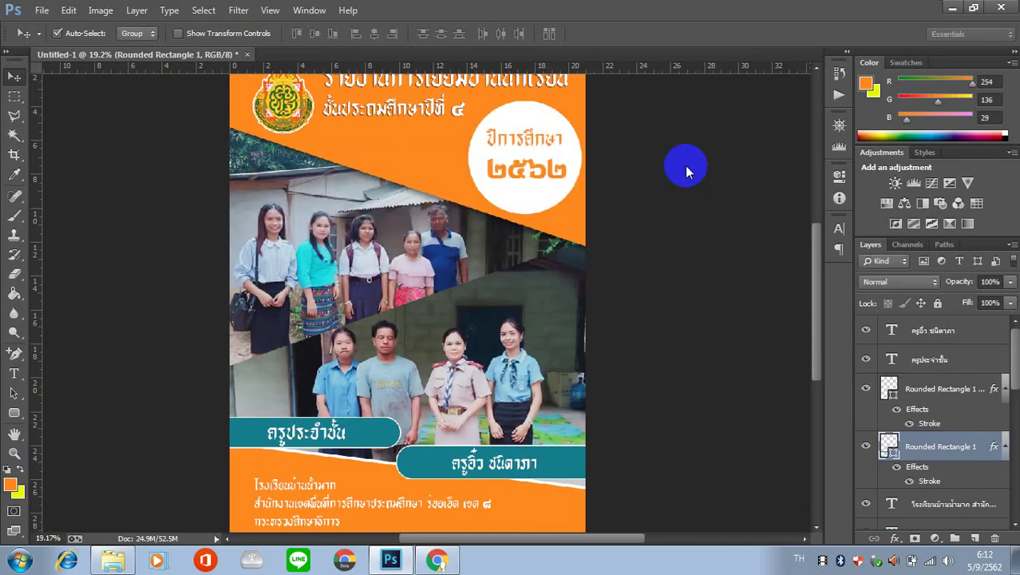
pyautogui.scroll(-1, 669, 222)
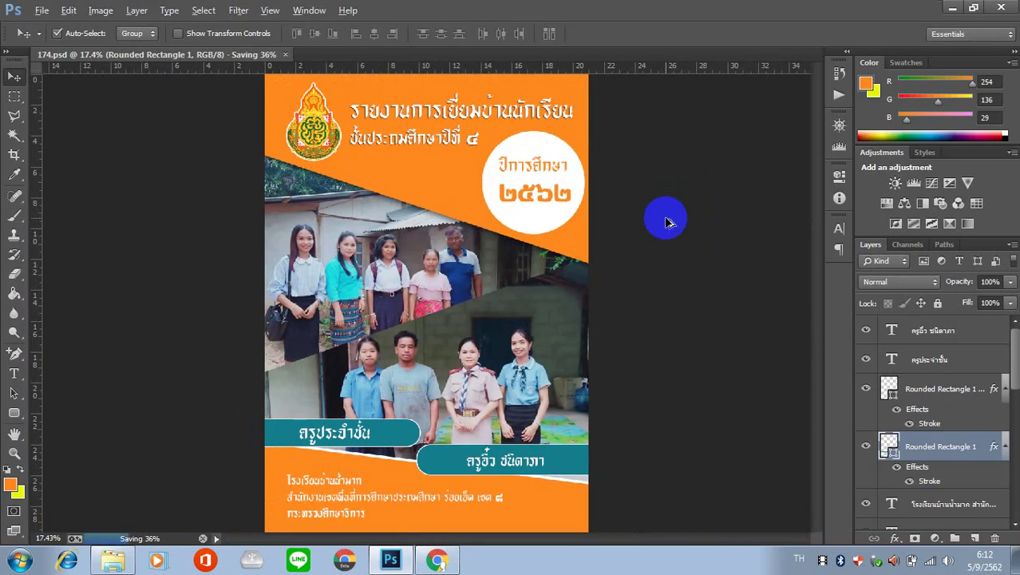
pyautogui.scroll(-1, 669, 222)
pyautogui.press('alt')
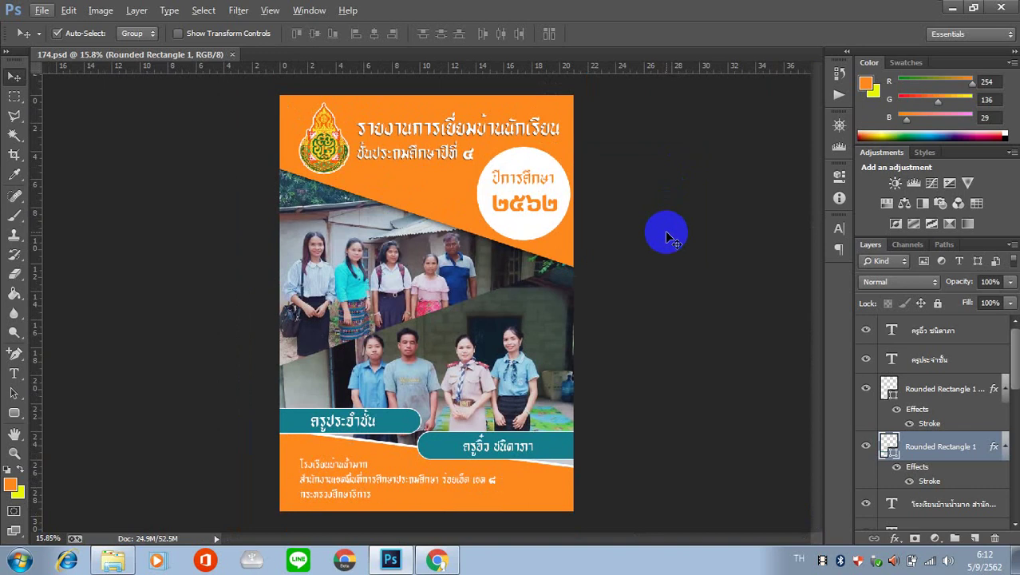